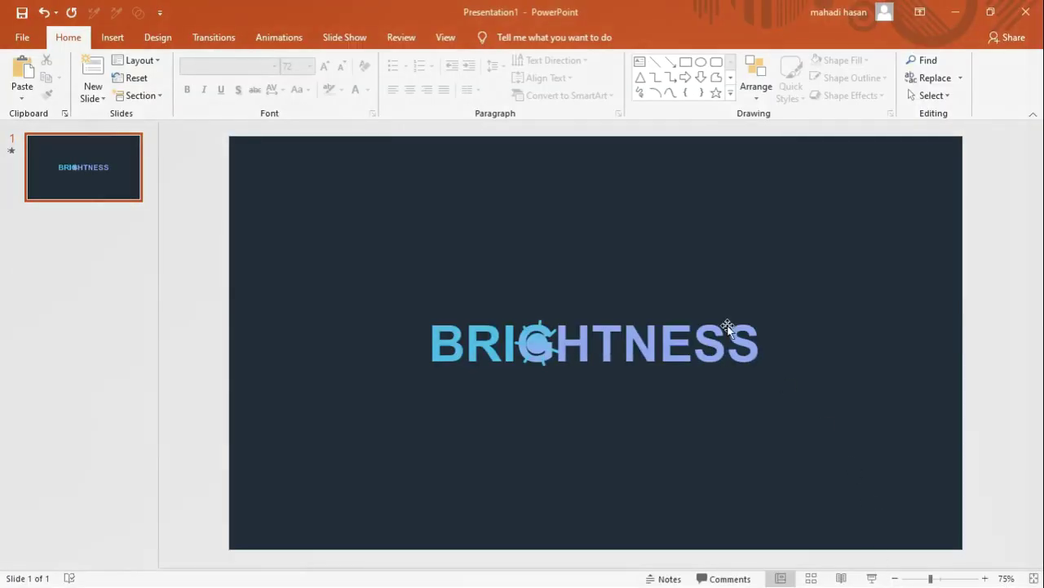
# Step: Insert a new slide with the Blank layout after the BRIGHTNESS slide
pyautogui.click(94, 91)
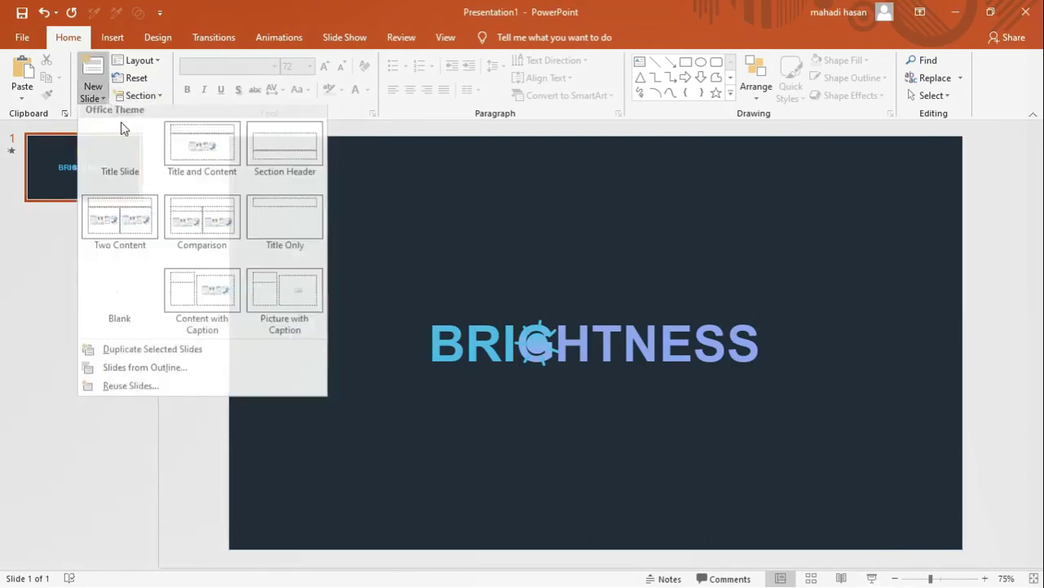
pyautogui.click(137, 295)
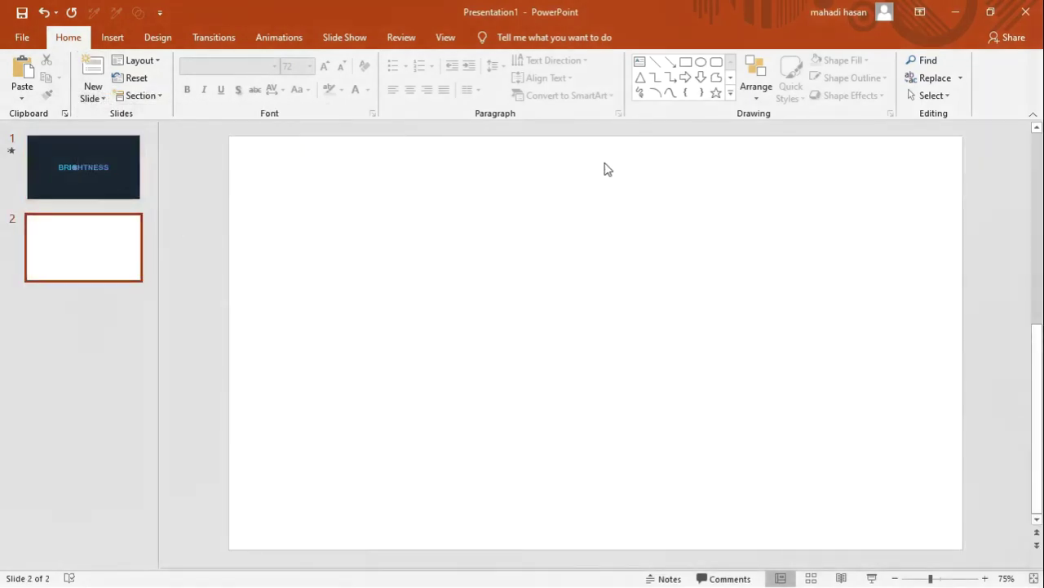
# Step: Add a centred text box reading BRIGHTNESS in Arial Bold 72 pt
pyautogui.click(640, 62)
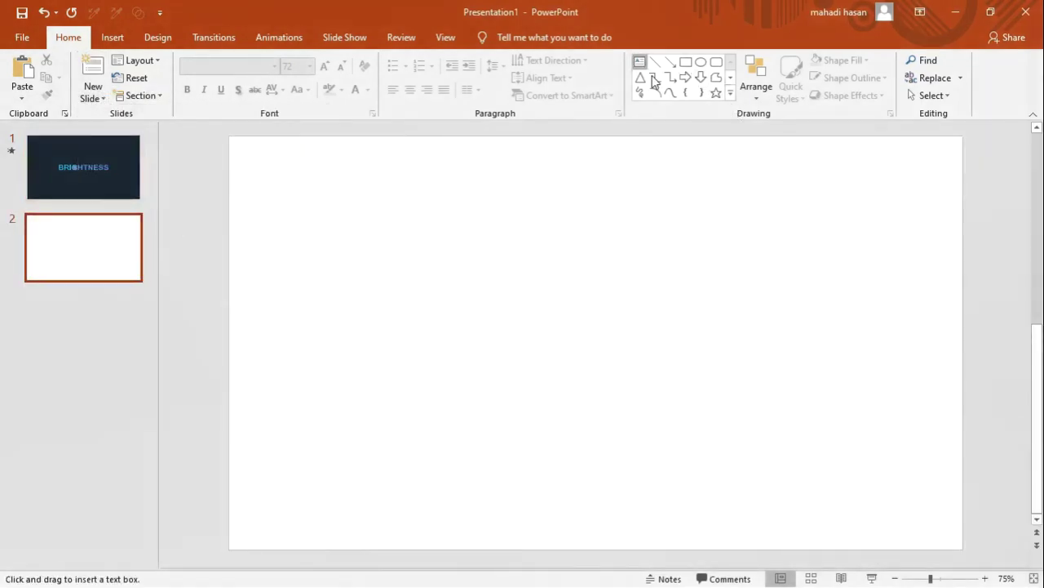
pyautogui.click(541, 292)
pyautogui.write('BRIGHTNESS')
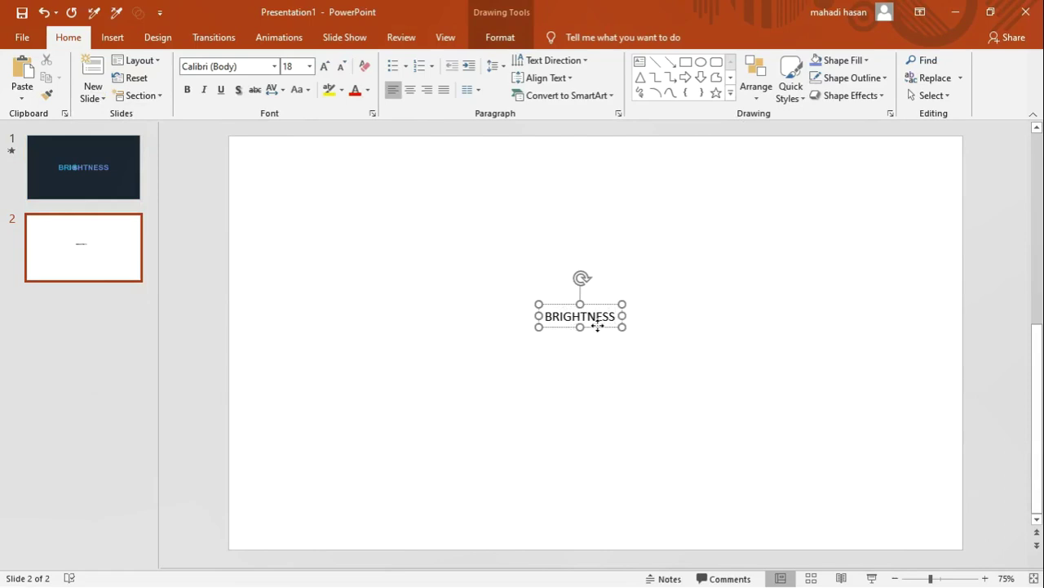
pyautogui.click(274, 67)
pyautogui.click(245, 264)
pyautogui.click(187, 89)
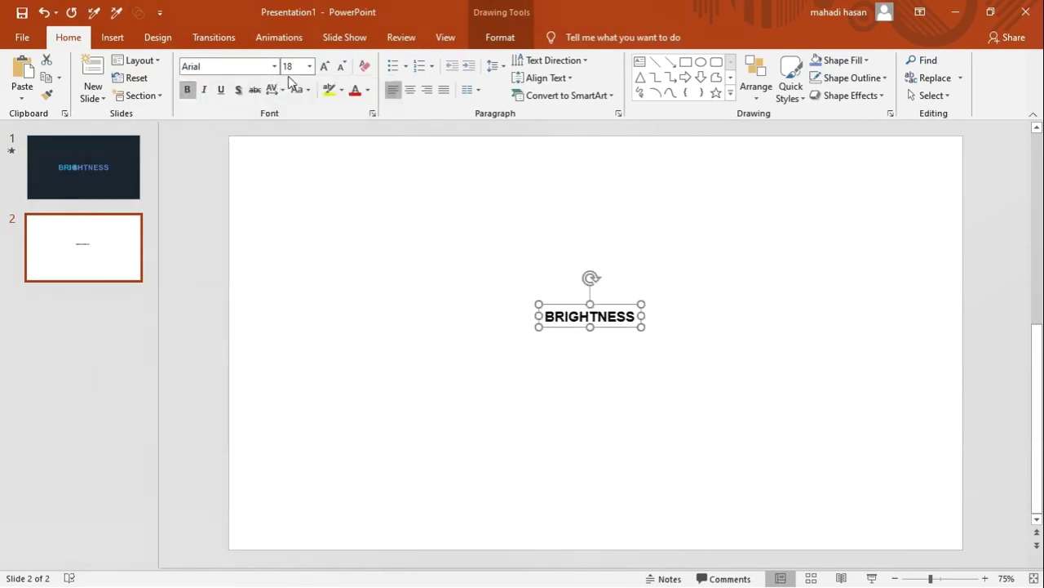
pyautogui.click(309, 67)
pyautogui.click(300, 375)
pyautogui.moveTo(686, 380)
pyautogui.mouseDown()
pyautogui.moveTo(580, 389)
pyautogui.moveTo(594, 378)
pyautogui.mouseUp()
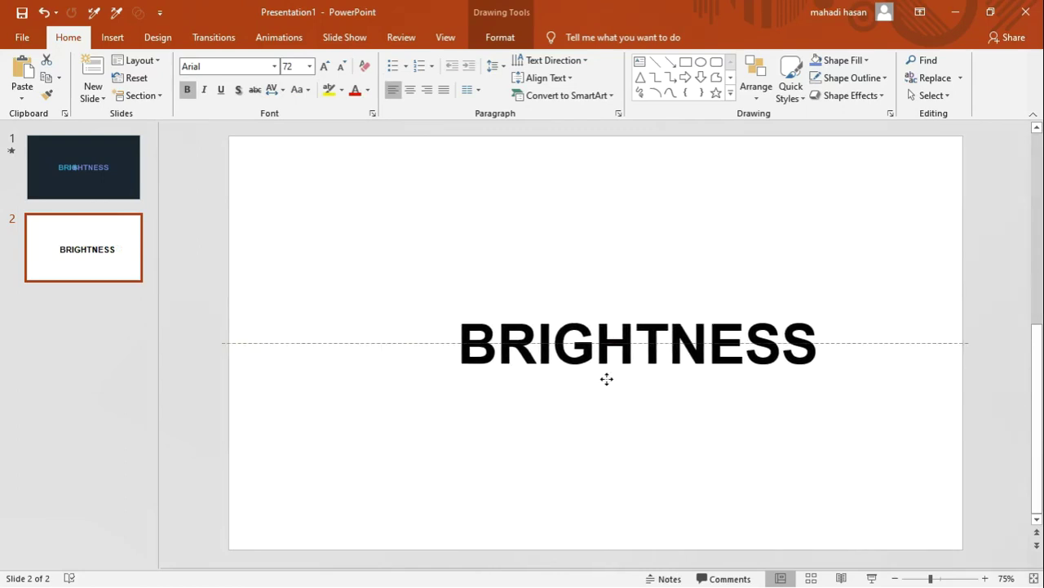
pyautogui.moveTo(595, 378); pyautogui.dragTo(566, 382)
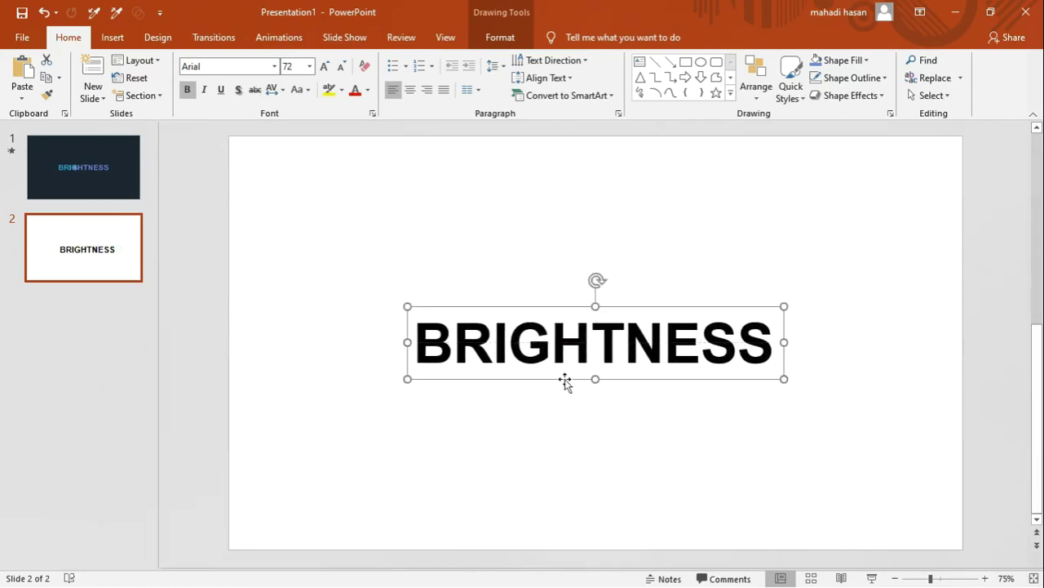
pyautogui.click(552, 251)
# Step: Draw a rectangle covering the BRIGHTNESS text
pyautogui.click(685, 62)
pyautogui.moveTo(334, 236); pyautogui.dragTo(856, 435)
pyautogui.click(309, 174)
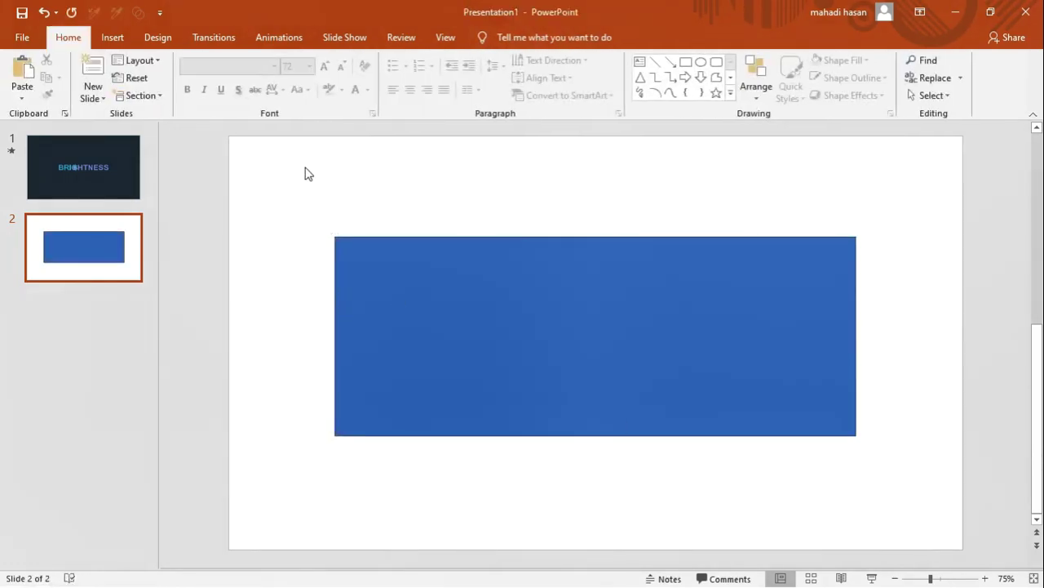
# Step: Fragment the rectangle and text with Merge Shapes, then delete the leftover rectangle piece
pyautogui.moveTo(308, 174); pyautogui.dragTo(975, 514)
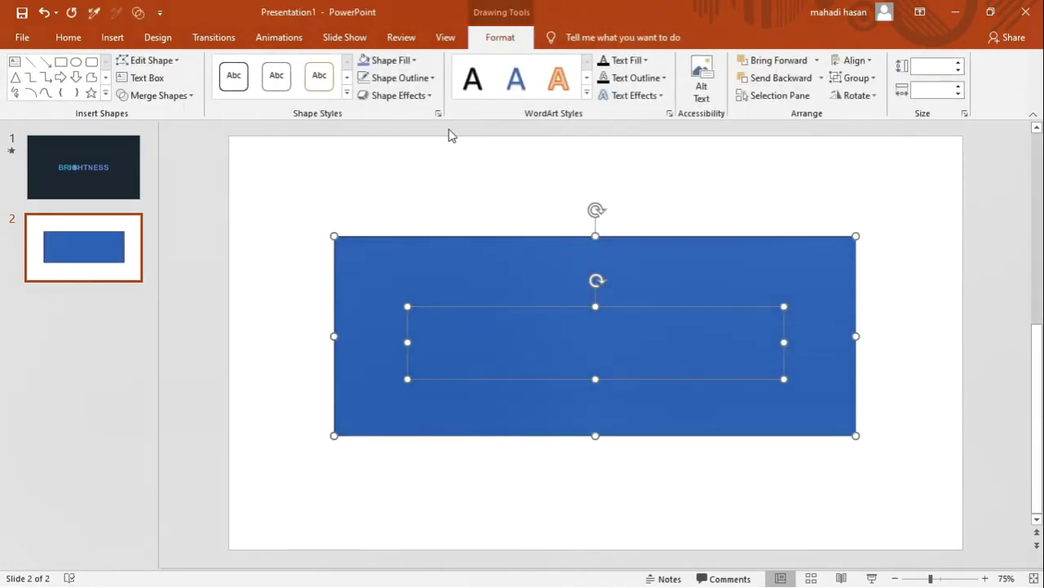
pyautogui.click(179, 95)
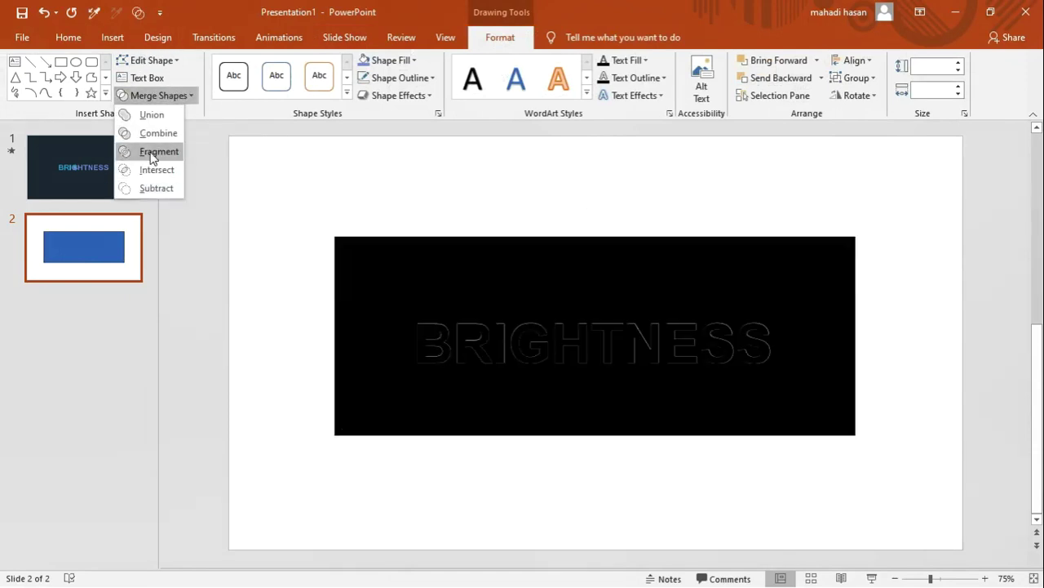
pyautogui.click(157, 152)
pyautogui.click(455, 239)
pyautogui.press('Delete')
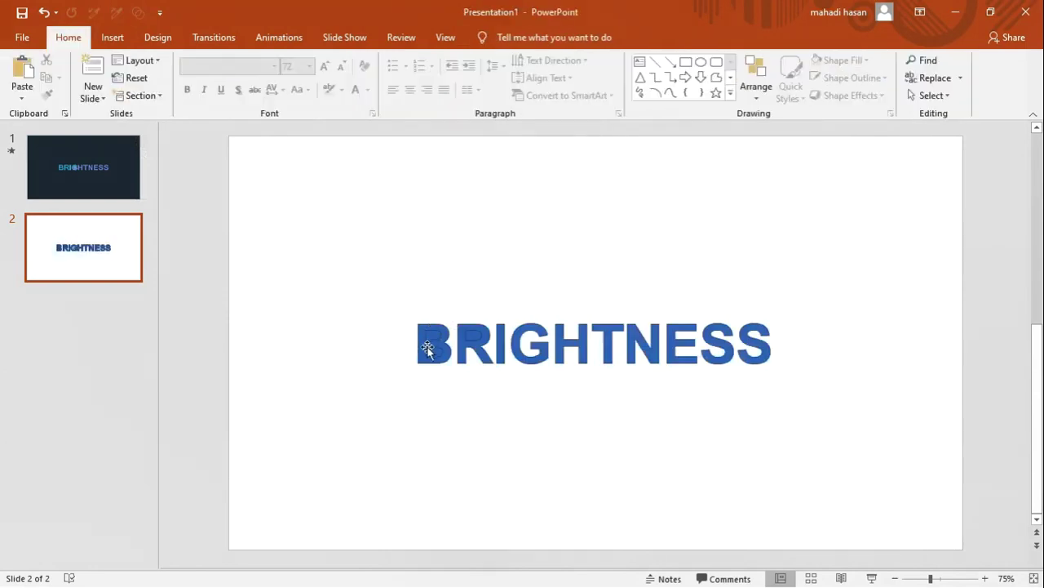
# Step: Delete the small leftover fragments inside the letter B
pyautogui.click(431, 341)
pyautogui.press('Delete')
pyautogui.click(444, 345)
pyautogui.click(473, 351)
pyautogui.click(513, 316)
pyautogui.press('Delete')
# Step: Remove the outline from all the BRIGHTNESS letter shapes
pyautogui.moveTo(368, 277); pyautogui.dragTo(824, 454)
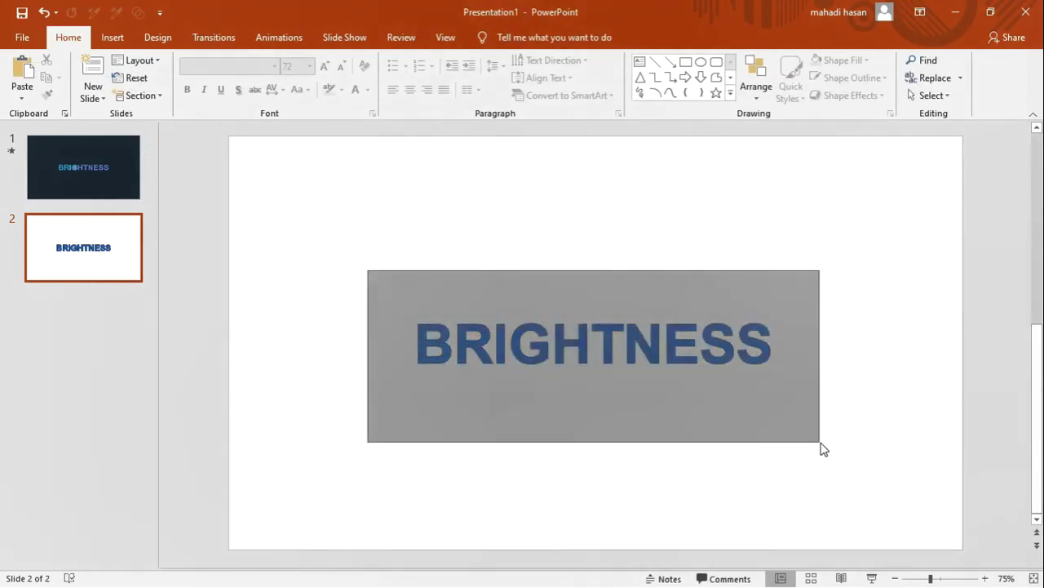
pyautogui.click(421, 81)
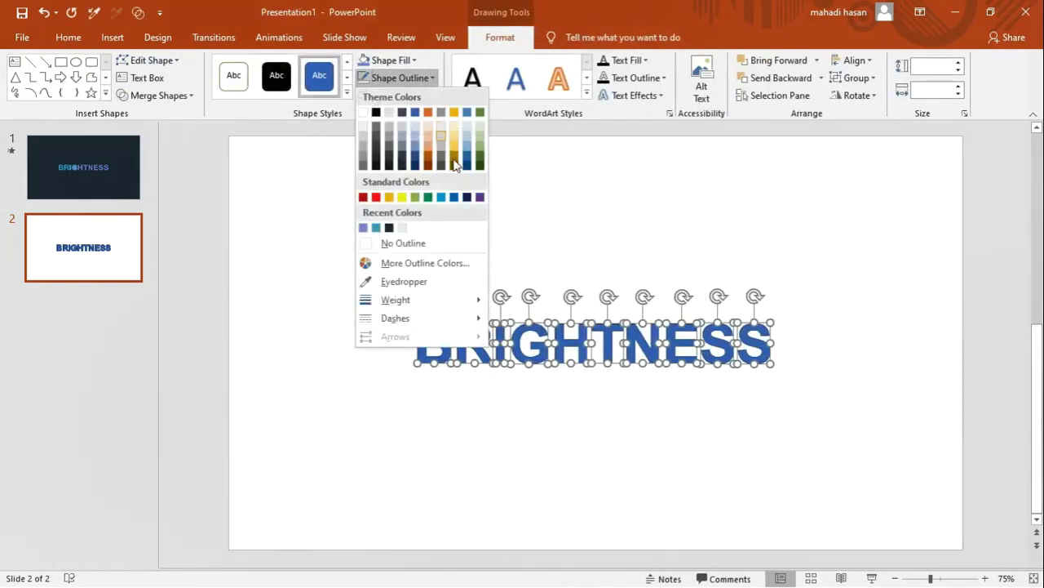
pyautogui.click(443, 245)
pyautogui.click(437, 247)
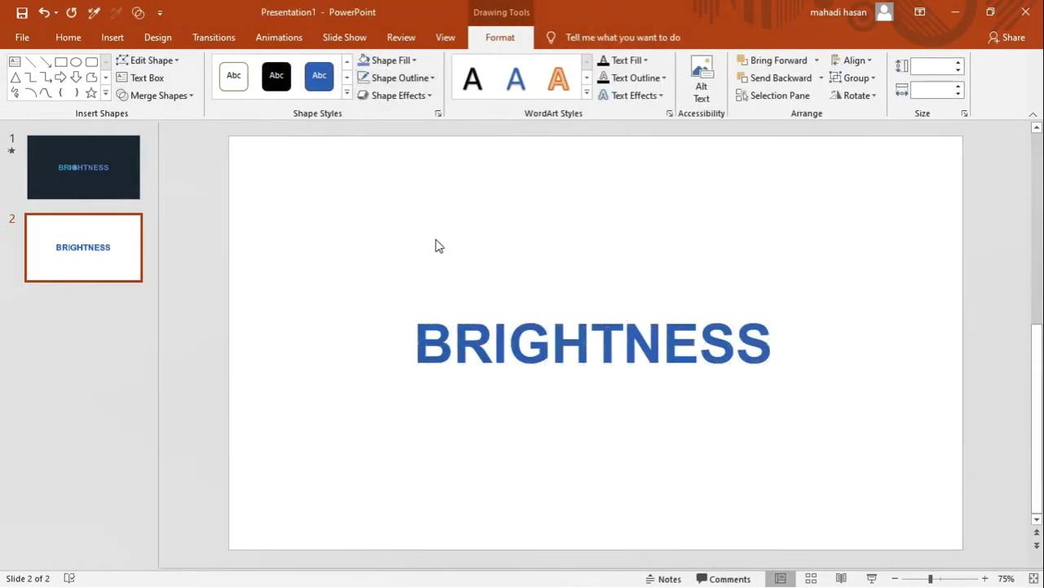
pyautogui.moveTo(368, 278); pyautogui.dragTo(510, 394)
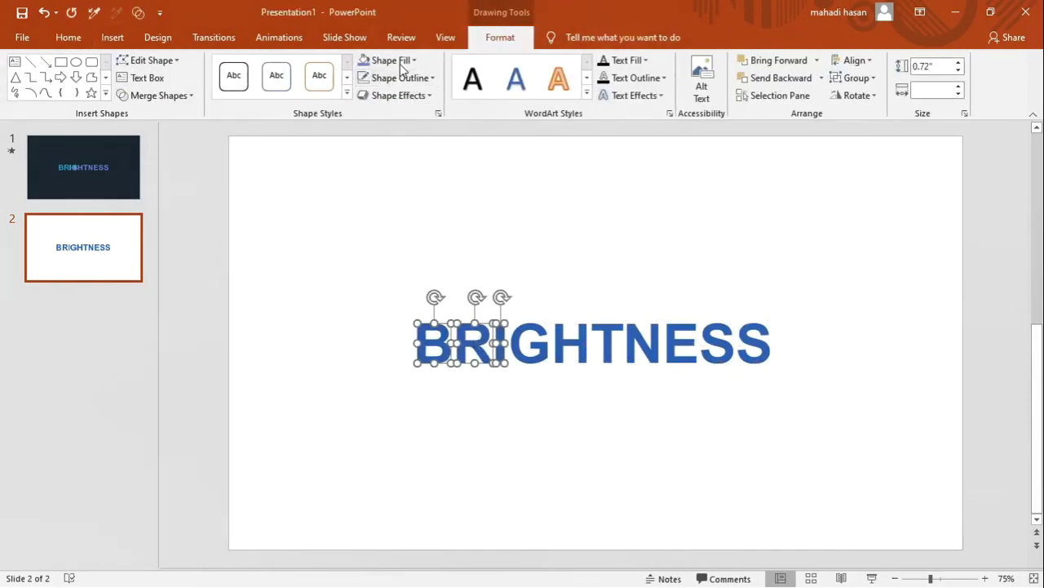
# Step: Fill BRI with teal and HTNESS with a lighter periwinkle blue
pyautogui.click(399, 60)
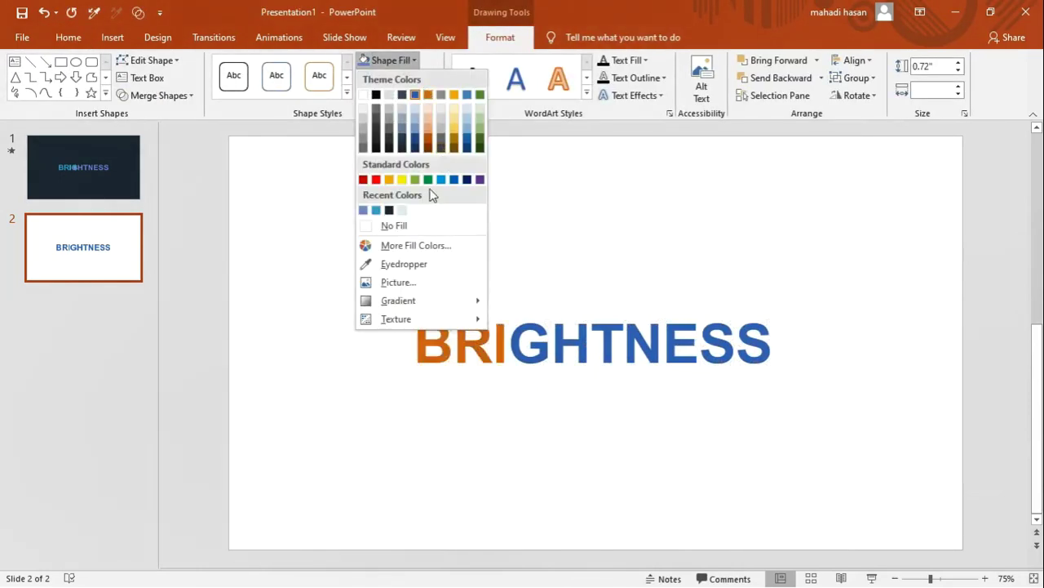
pyautogui.click(376, 210)
pyautogui.click(599, 255)
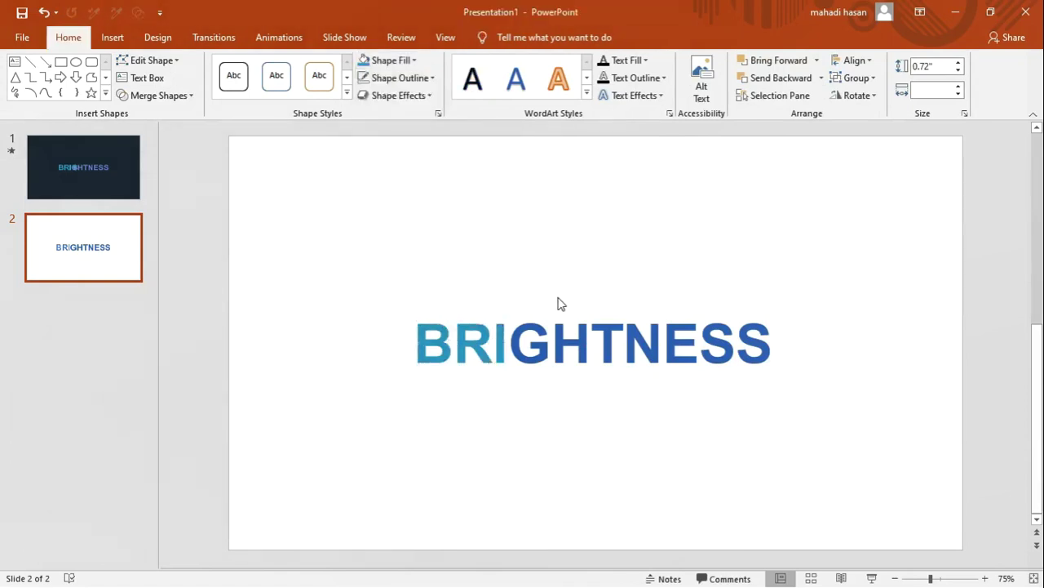
pyautogui.moveTo(547, 293); pyautogui.dragTo(800, 404)
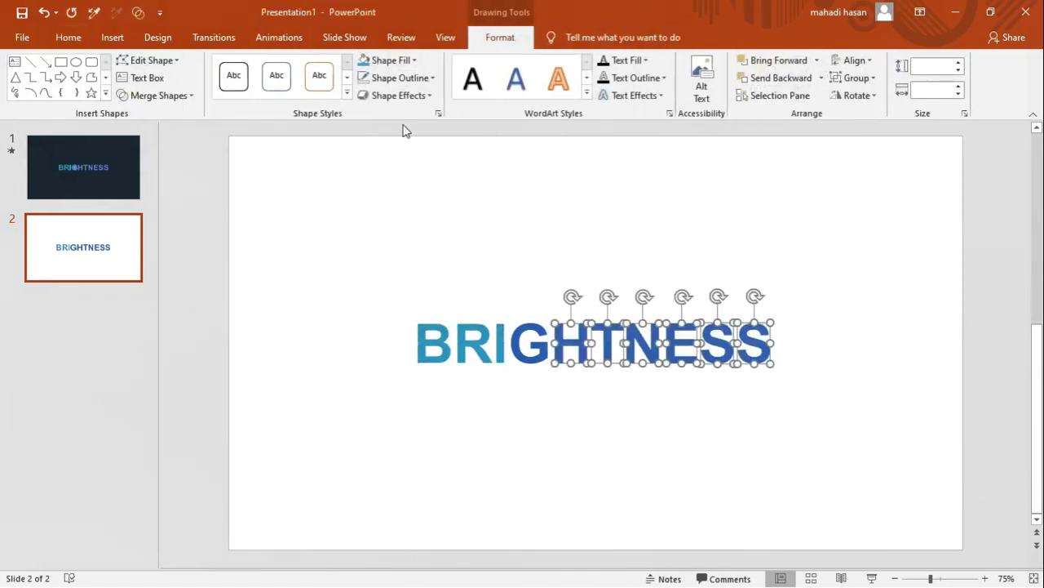
pyautogui.click(399, 60)
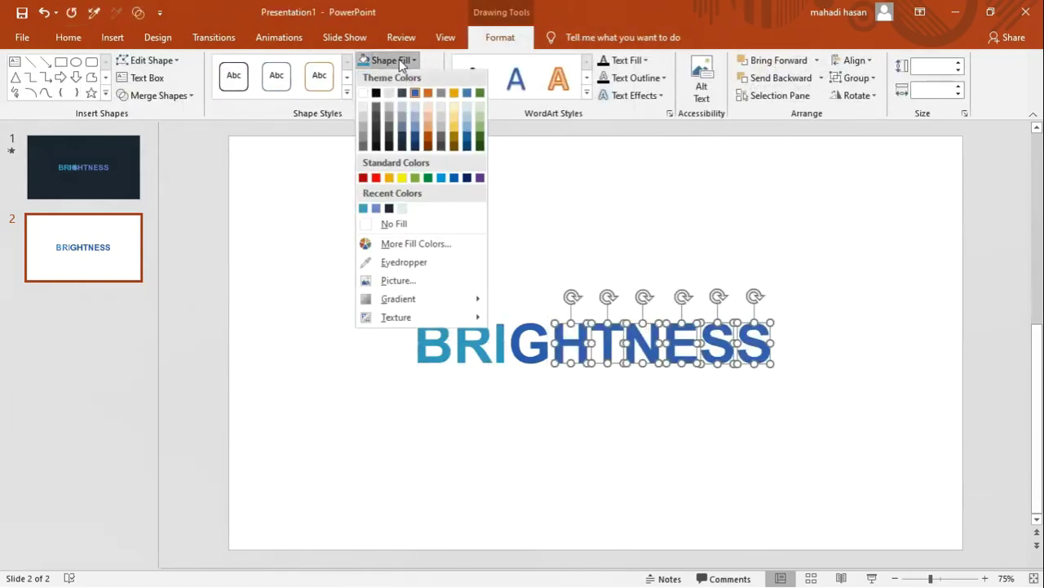
pyautogui.click(377, 210)
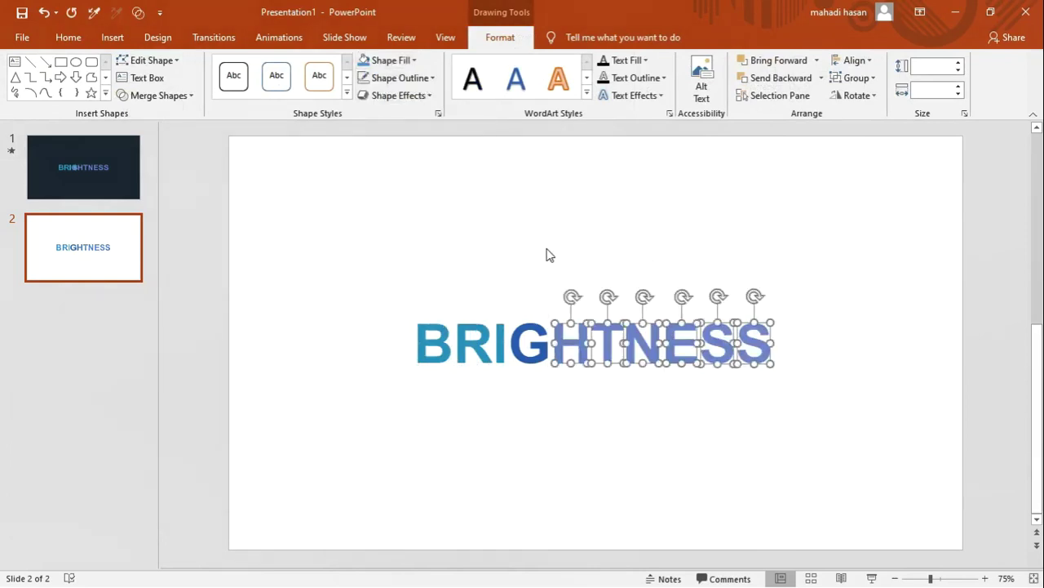
pyautogui.click(543, 282)
# Step: Open the Format Shape fill settings for the letter G
pyautogui.click(532, 343)
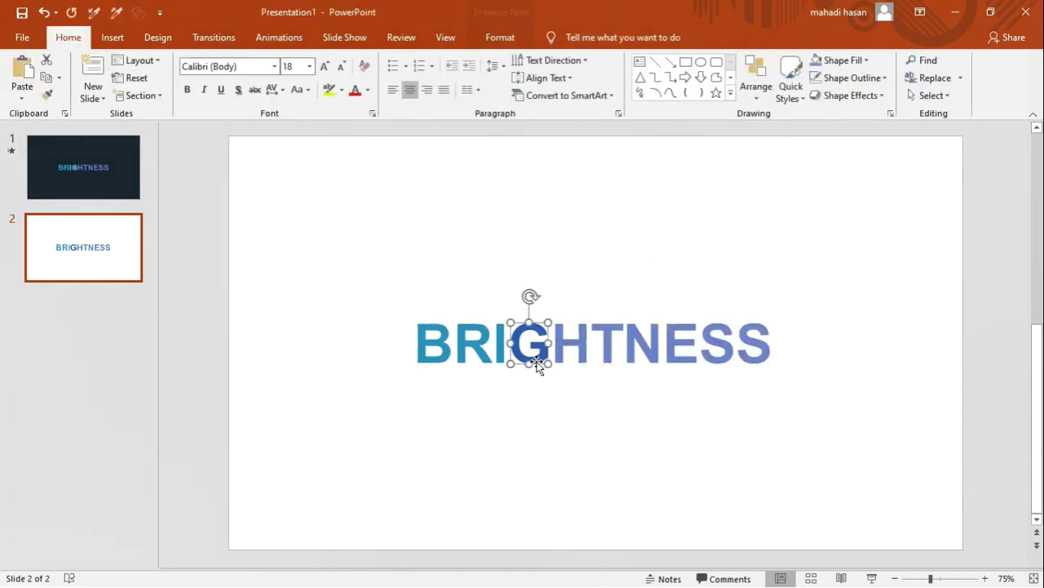
pyautogui.click(496, 38)
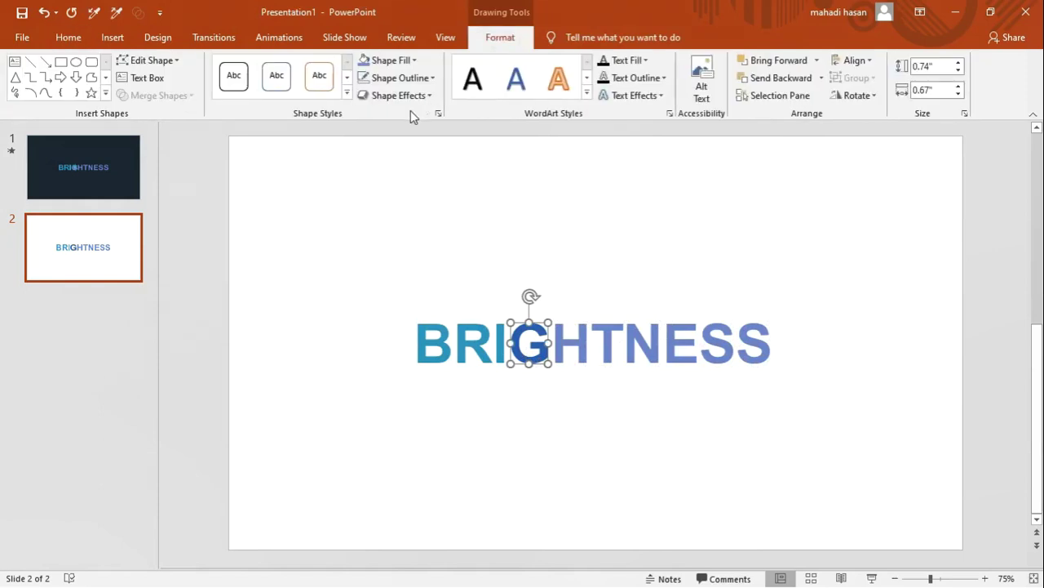
pyautogui.click(435, 113)
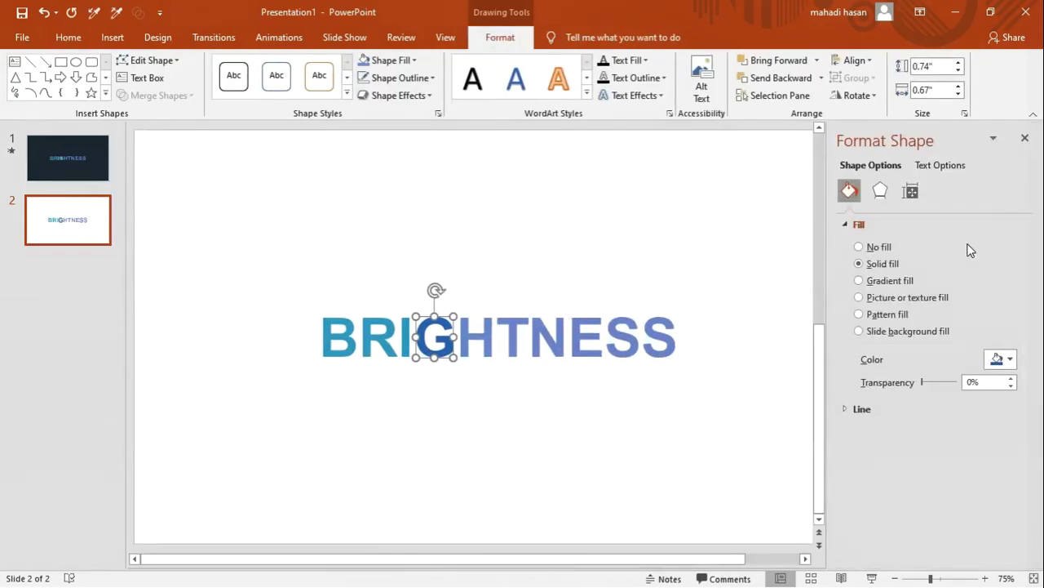
# Step: Give the G a linear 90° gradient fill from teal to blue, then close the pane
pyautogui.click(899, 282)
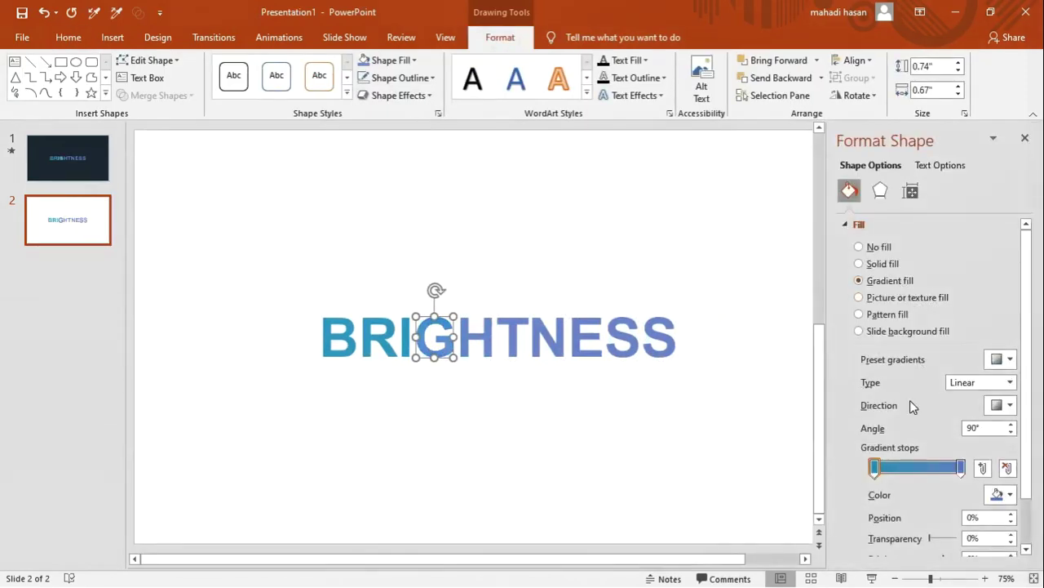
pyautogui.click(1010, 360)
pyautogui.click(1011, 360)
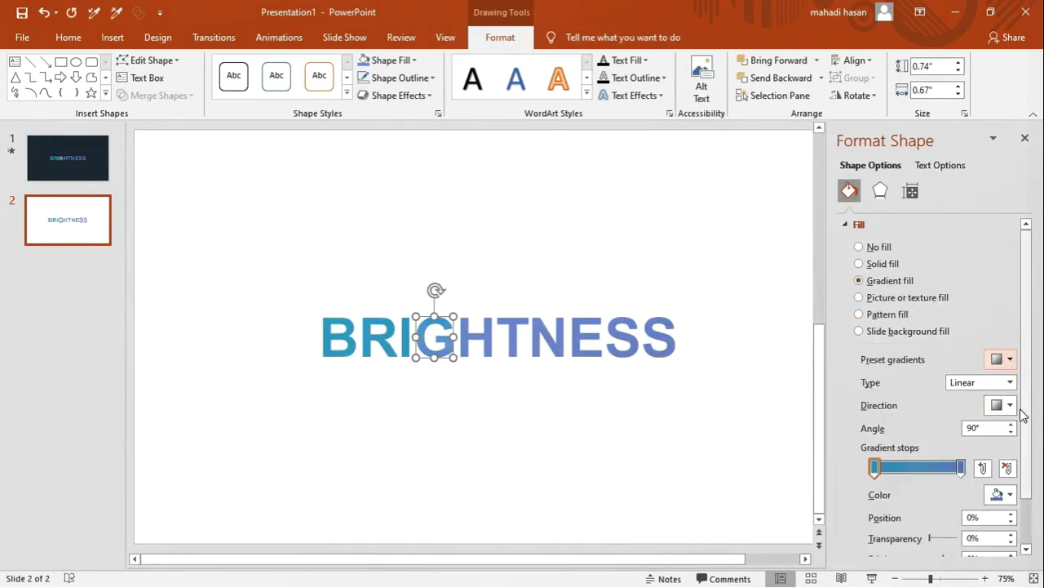
pyautogui.click(962, 467)
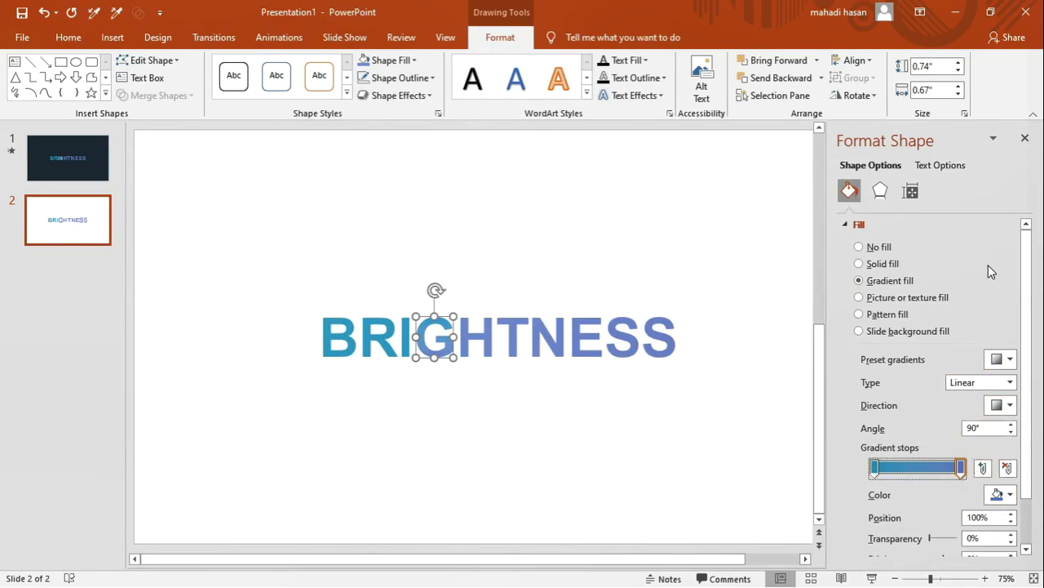
pyautogui.click(1027, 143)
pyautogui.click(728, 222)
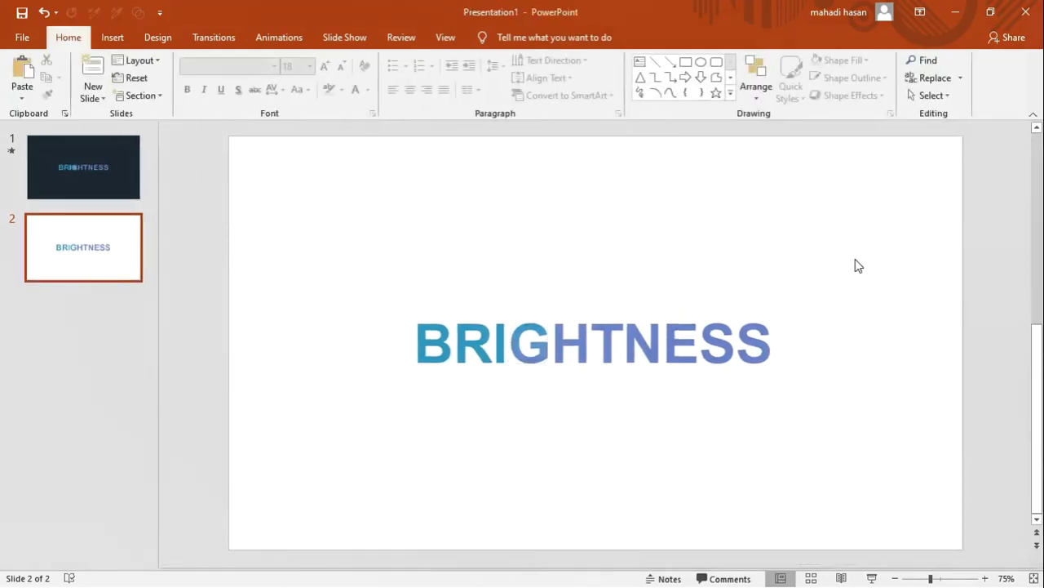
pyautogui.moveTo(927, 580); pyautogui.dragTo(925, 580)
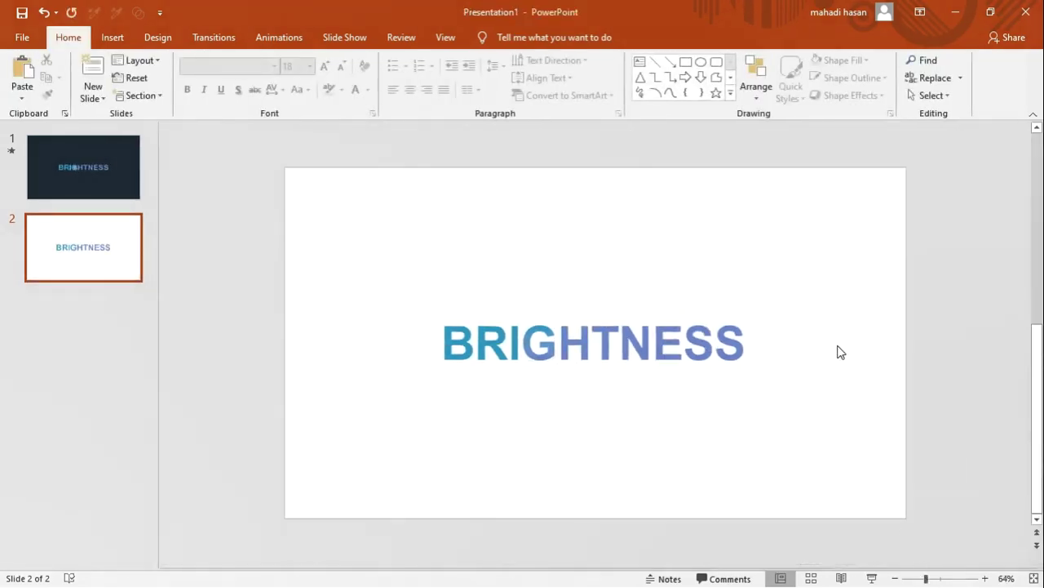
# Step: Draw a full-slide dark navy rectangle with no outline and send it to the back
pyautogui.click(686, 62)
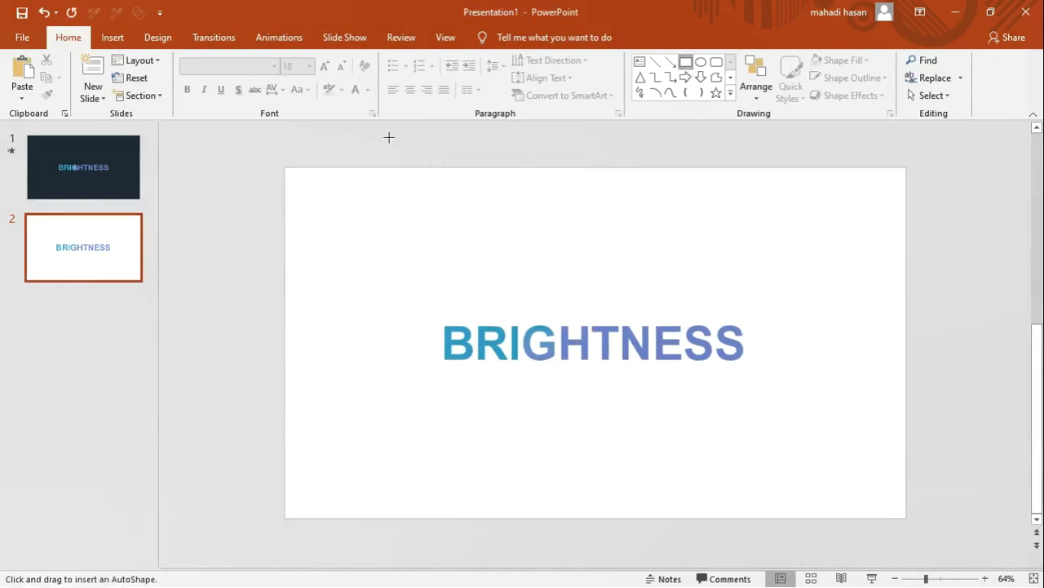
pyautogui.moveTo(285, 167); pyautogui.dragTo(905, 517)
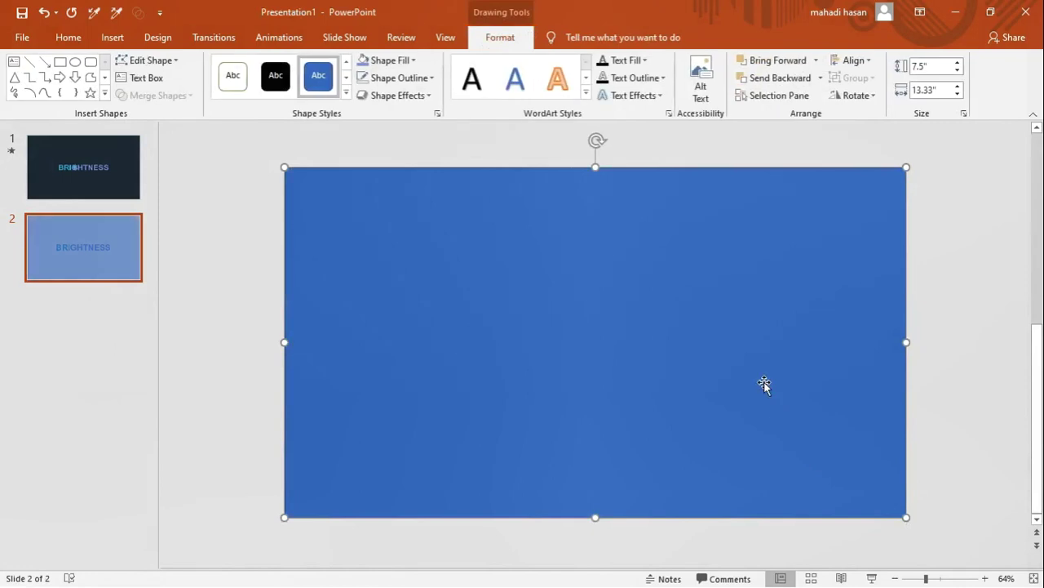
pyautogui.click(400, 61)
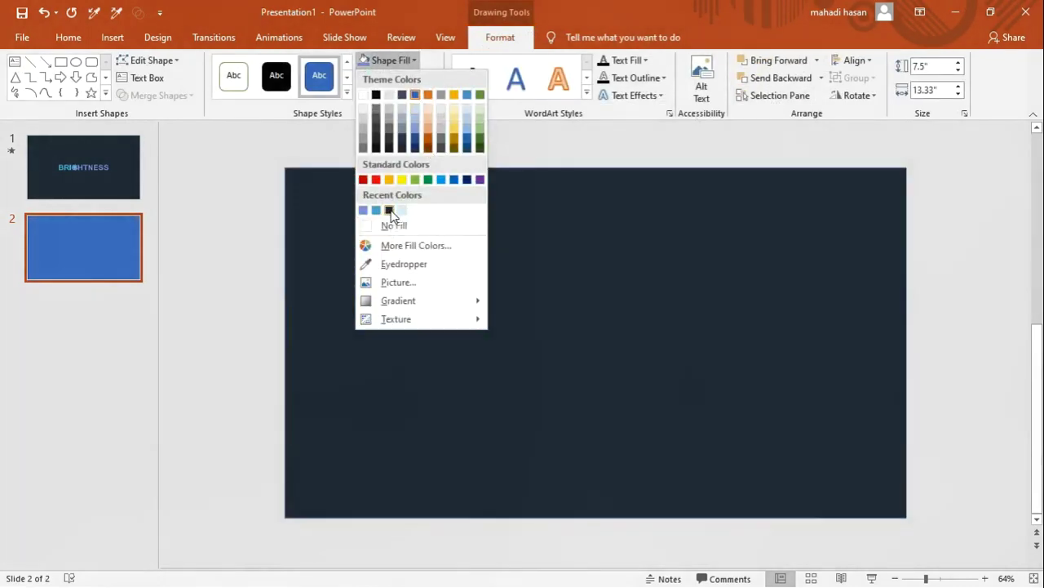
pyautogui.click(391, 211)
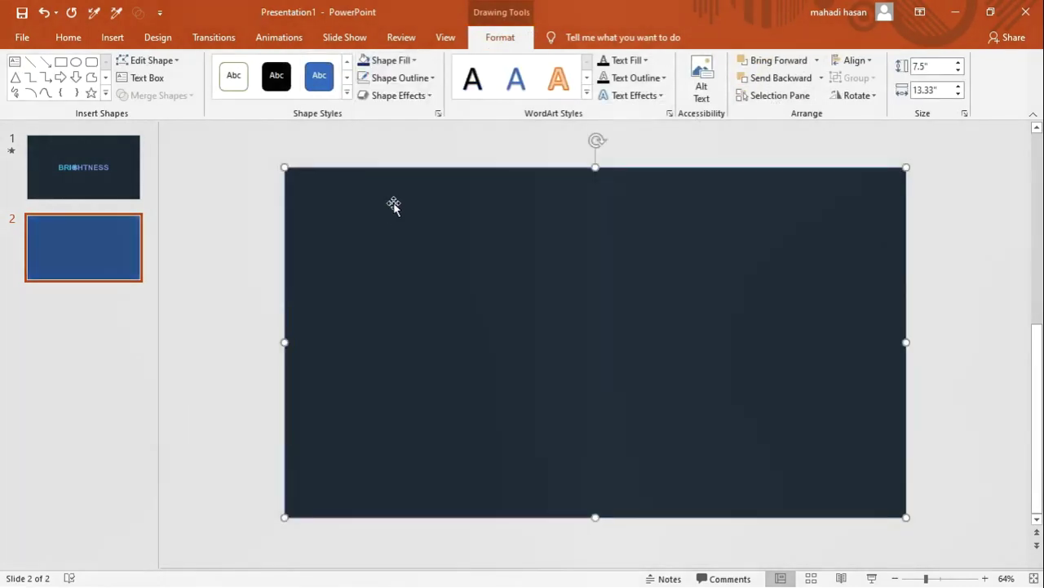
pyautogui.click(395, 77)
pyautogui.click(403, 243)
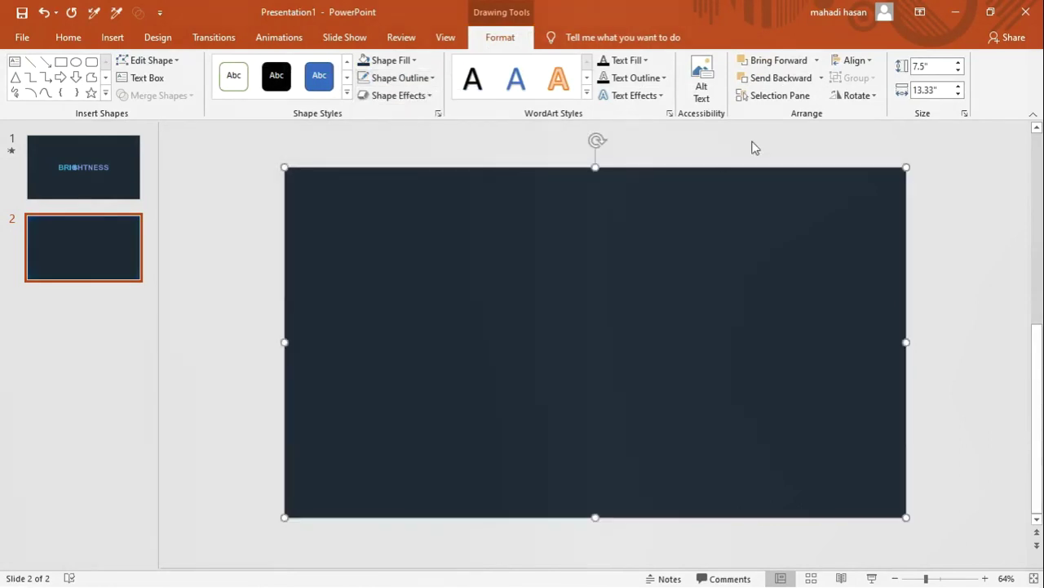
pyautogui.click(822, 77)
pyautogui.click(804, 115)
pyautogui.click(657, 149)
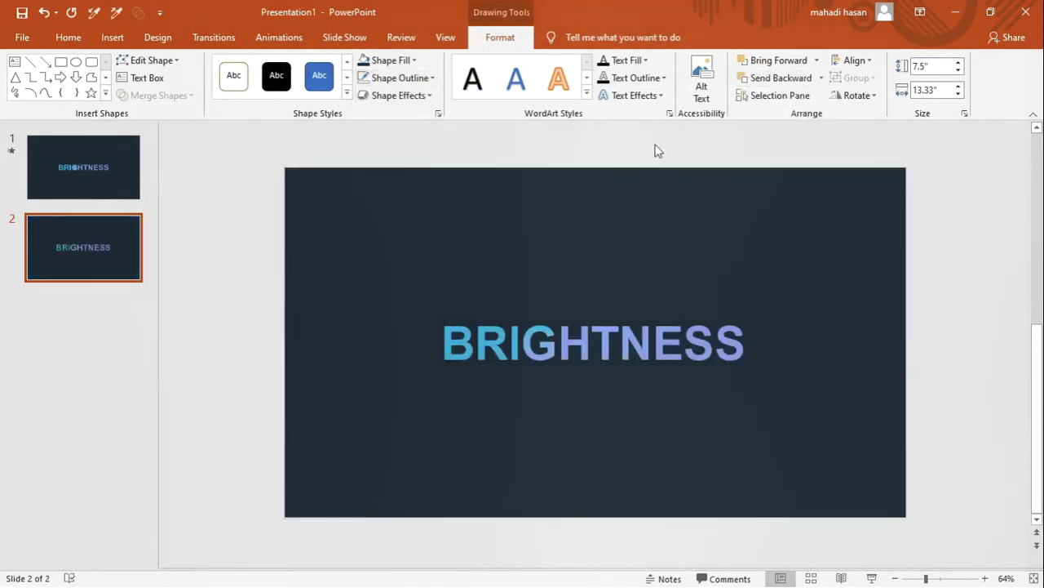
# Step: Give letters B, R, I and G a Fly In from the Right animation and show the Animation Pane
pyautogui.click(467, 343)
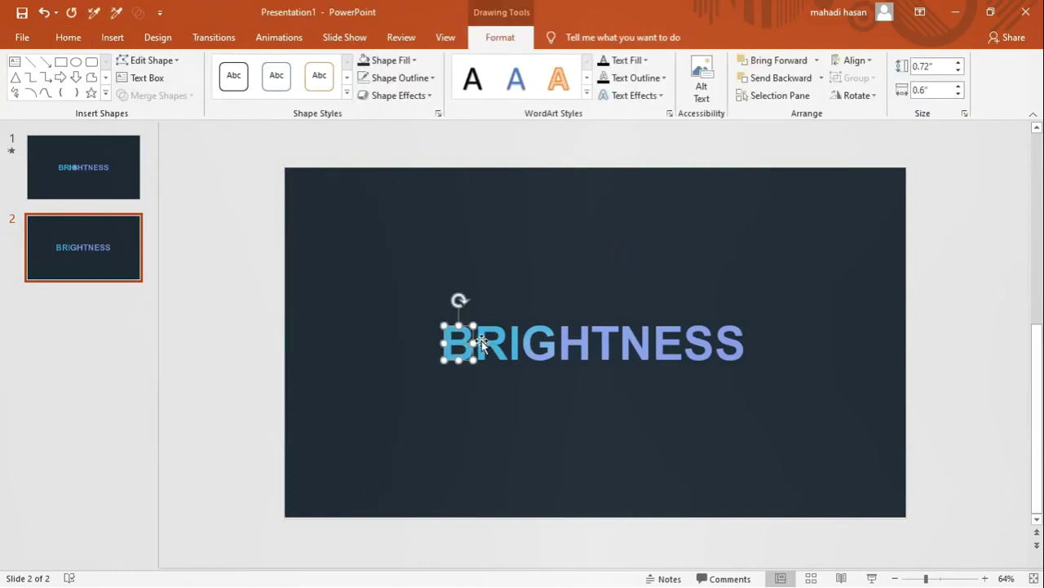
pyautogui.keyDown('shift'); pyautogui.click(481, 342); pyautogui.keyUp('shift')
pyautogui.keyDown('shift'); pyautogui.click(516, 341); pyautogui.keyUp('shift')
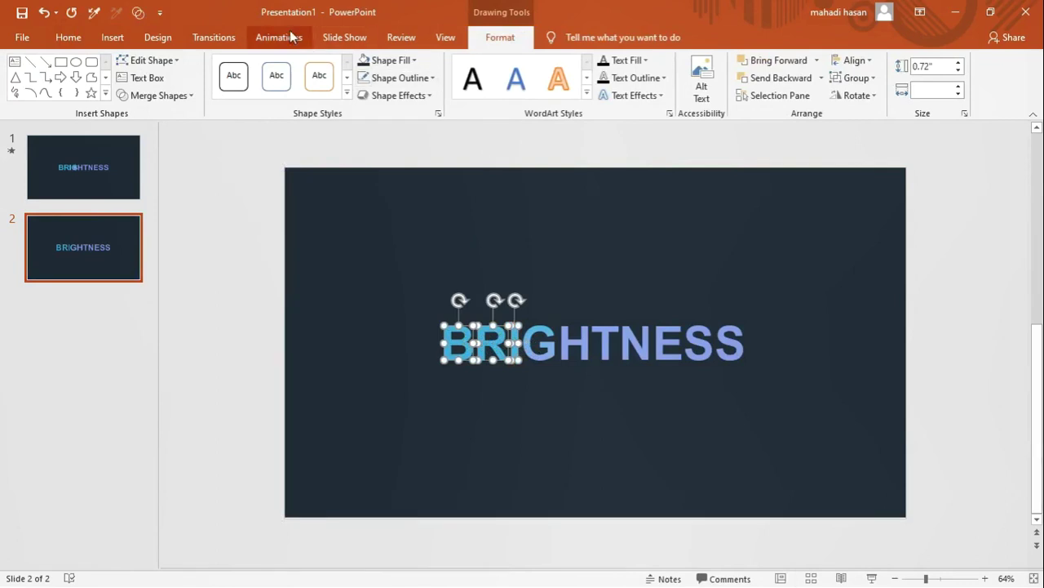
pyautogui.keyDown('shift'); pyautogui.click(532, 341); pyautogui.keyUp('shift')
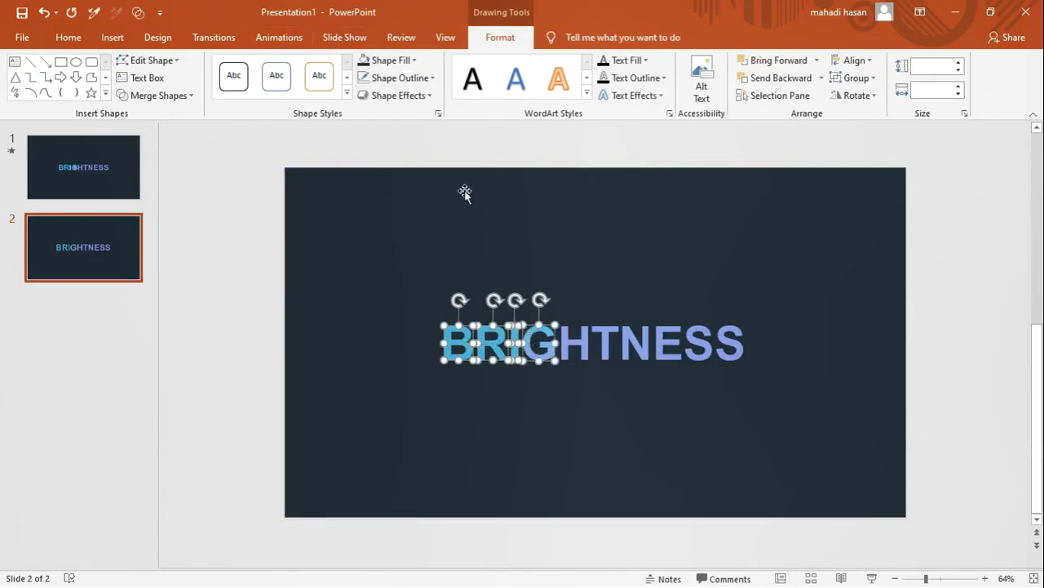
pyautogui.click(279, 37)
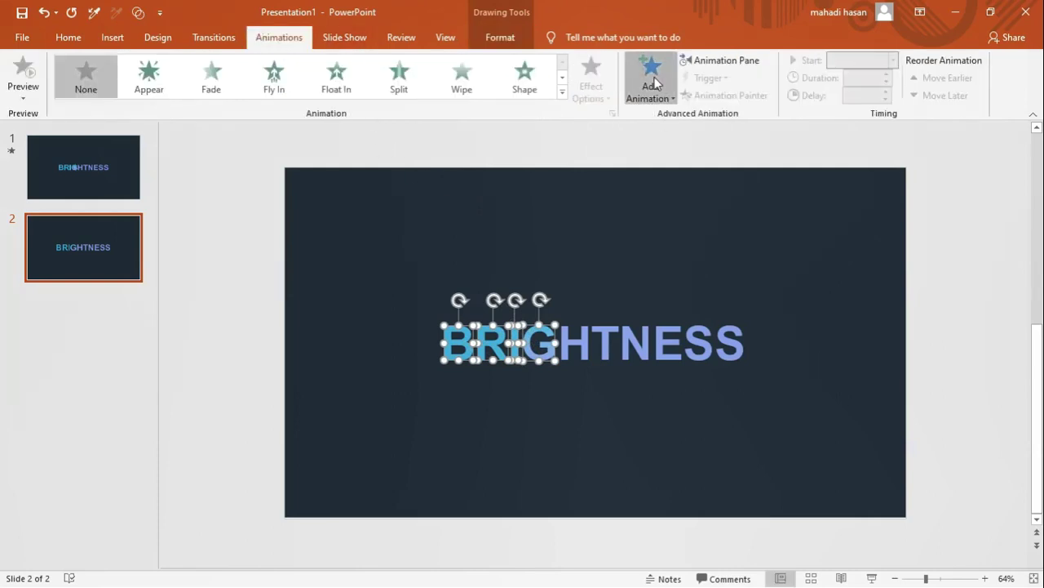
pyautogui.click(650, 82)
pyautogui.click(783, 144)
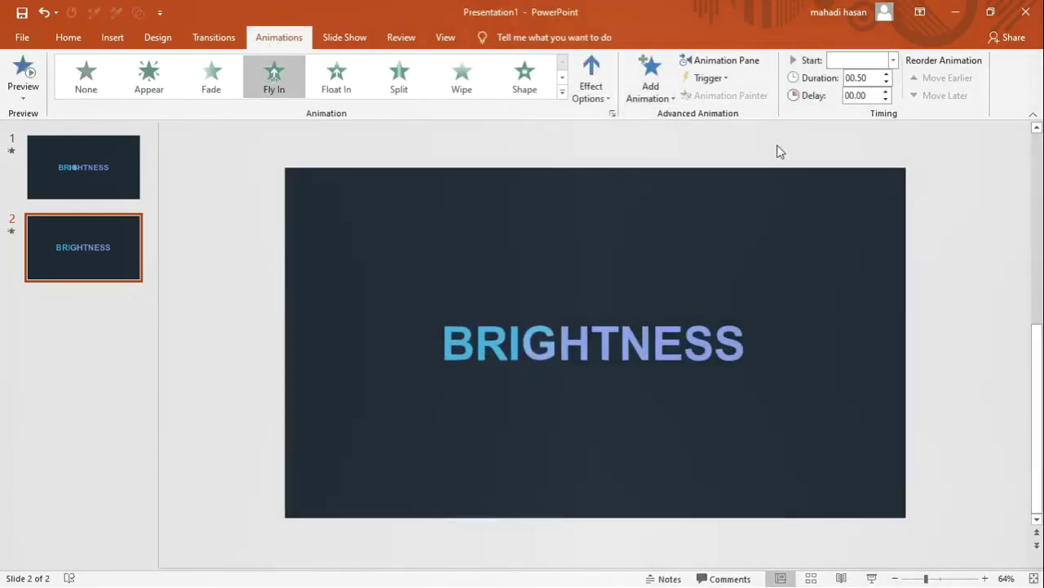
pyautogui.click(599, 85)
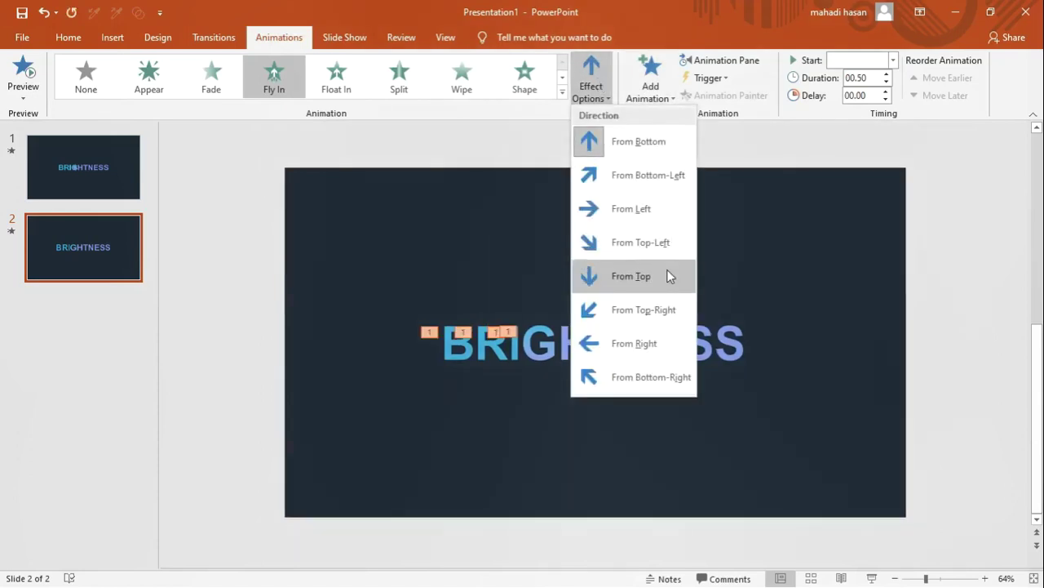
pyautogui.click(639, 343)
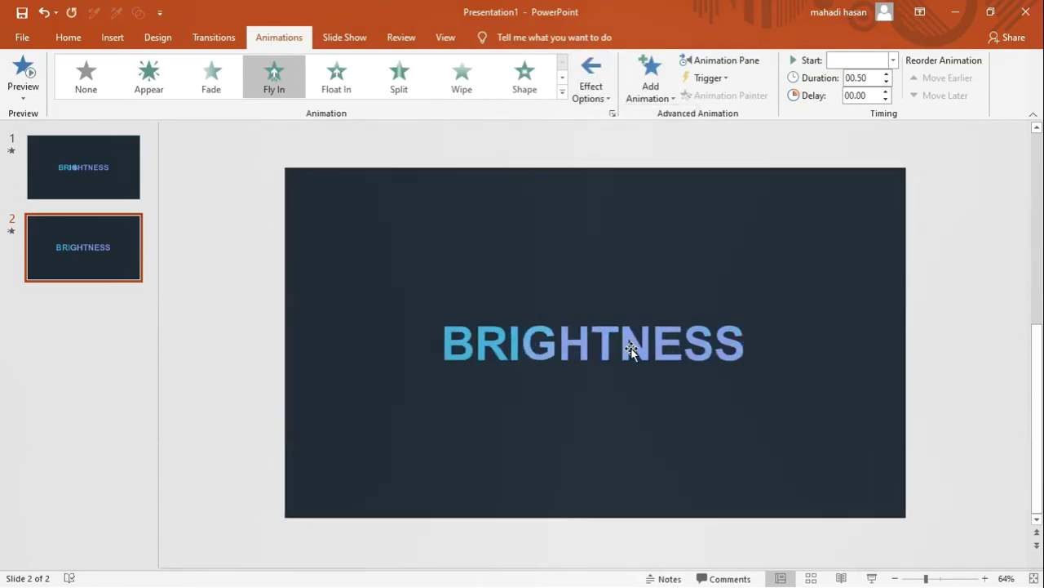
pyautogui.click(726, 60)
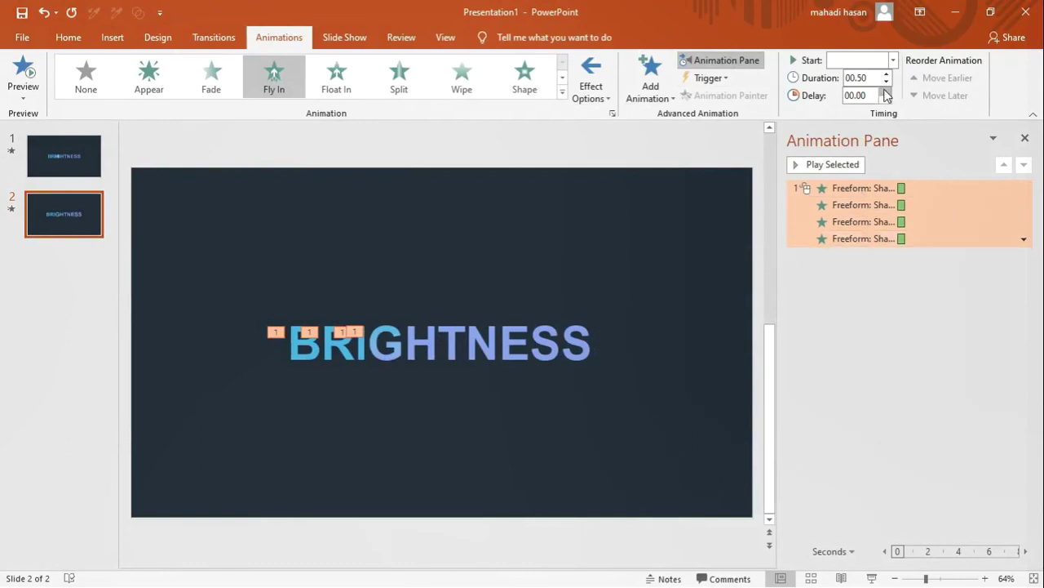
# Step: Set the four fly-in effects to start With Previous and preview them
pyautogui.click(894, 61)
pyautogui.click(857, 90)
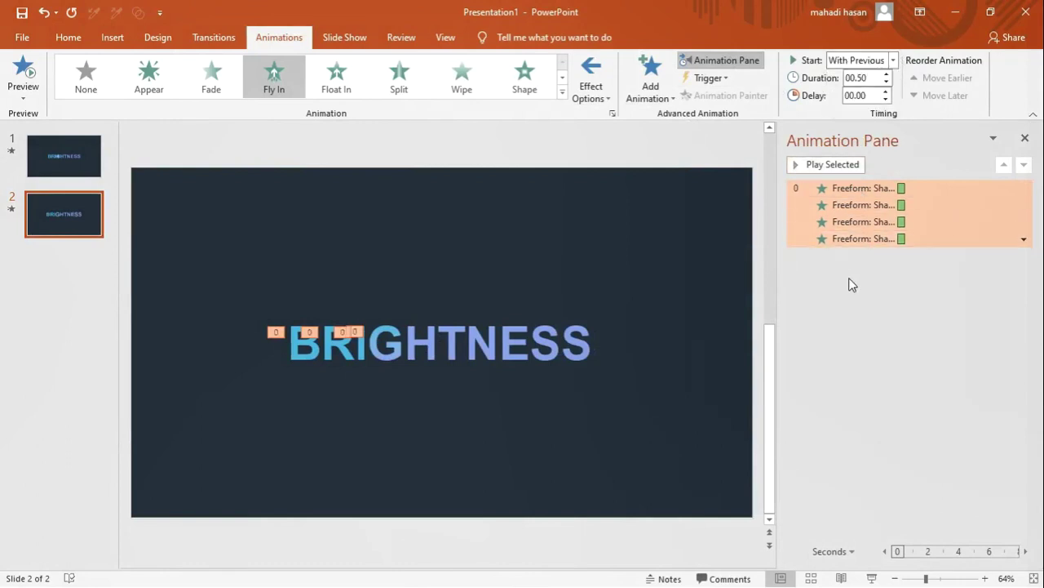
pyautogui.click(867, 238)
pyautogui.write('00.8')
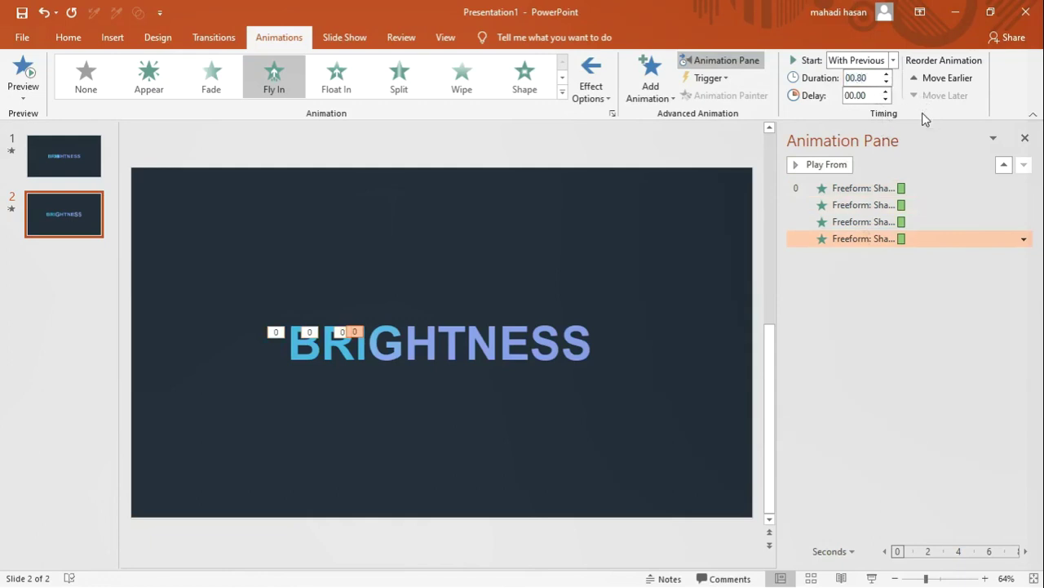
pyautogui.click(898, 329)
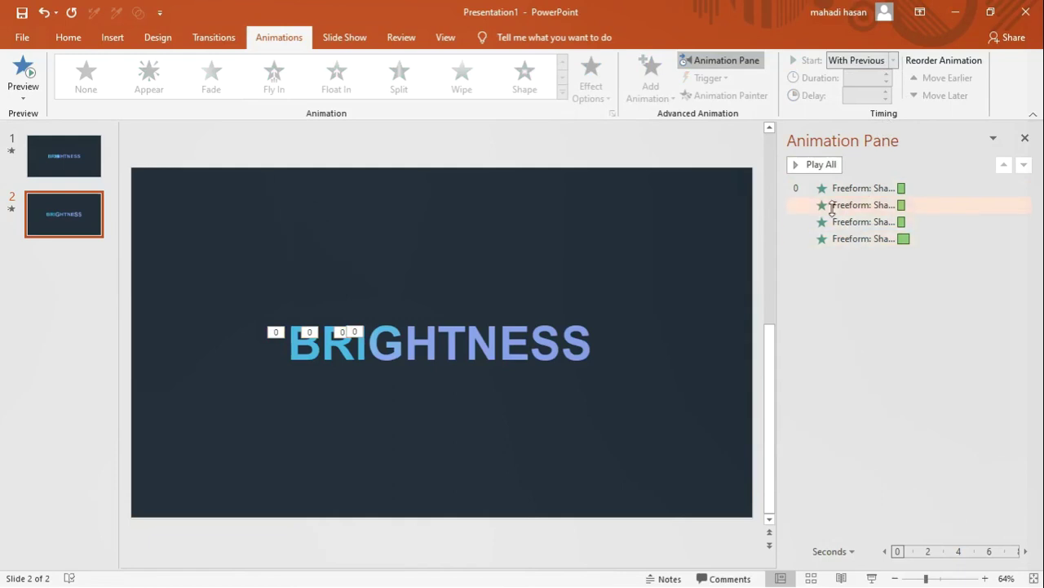
pyautogui.click(806, 166)
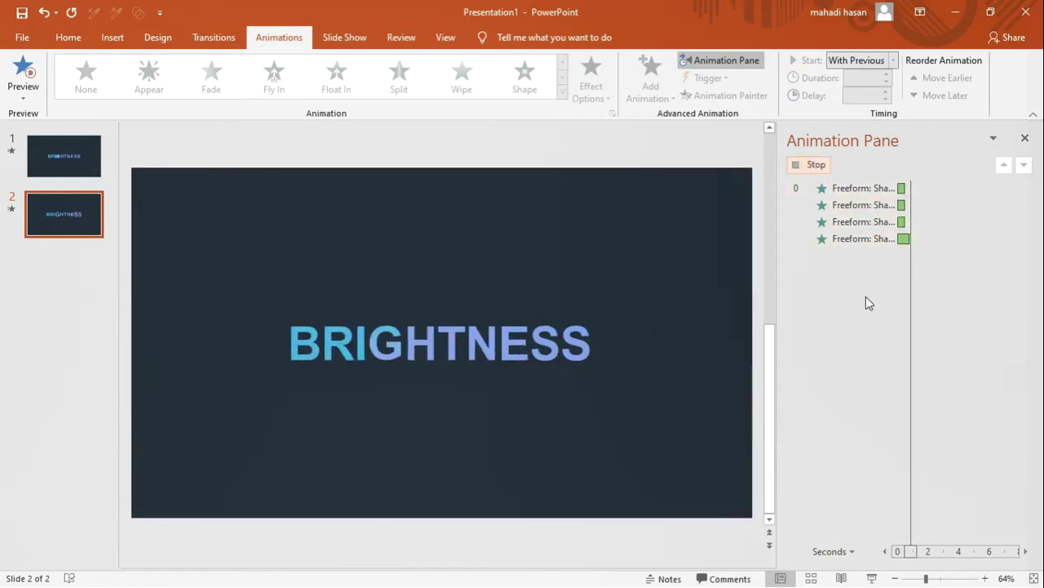
# Step: Offset the second and third letters' timing bars to stagger the fly-ins, then replay
pyautogui.click(864, 222)
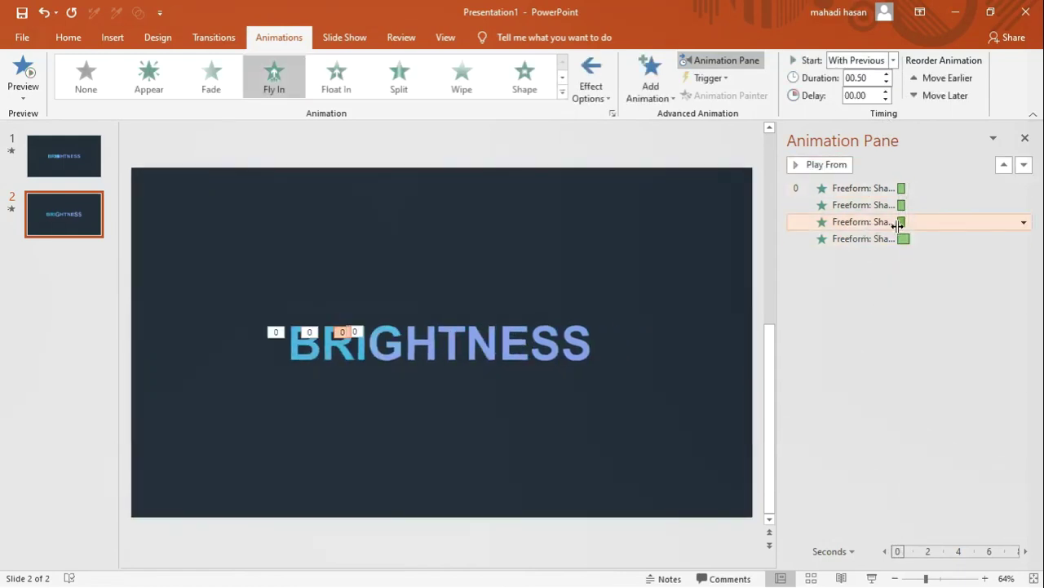
pyautogui.moveTo(901, 222); pyautogui.dragTo(902, 221)
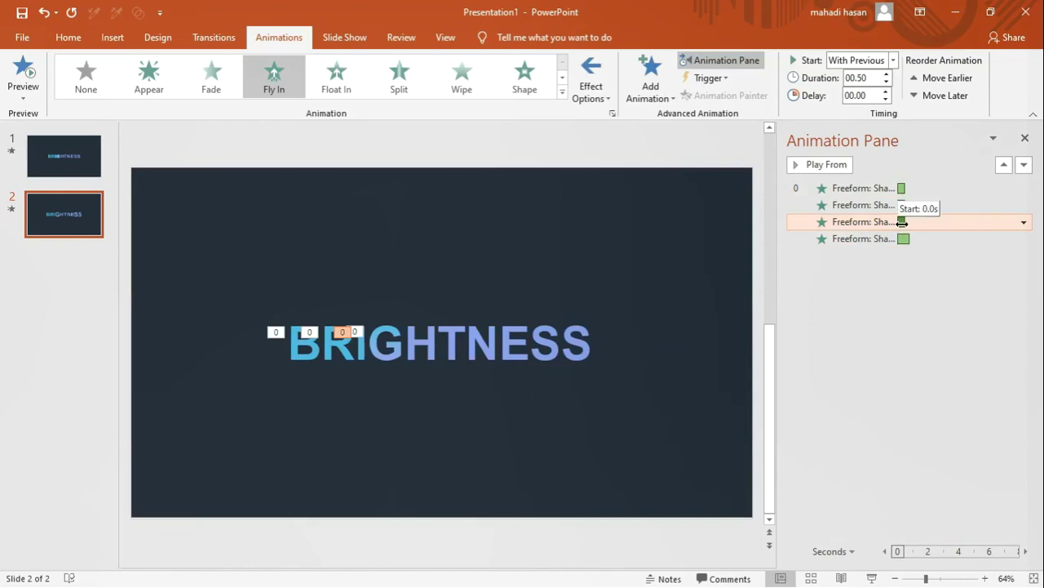
pyautogui.click(903, 205)
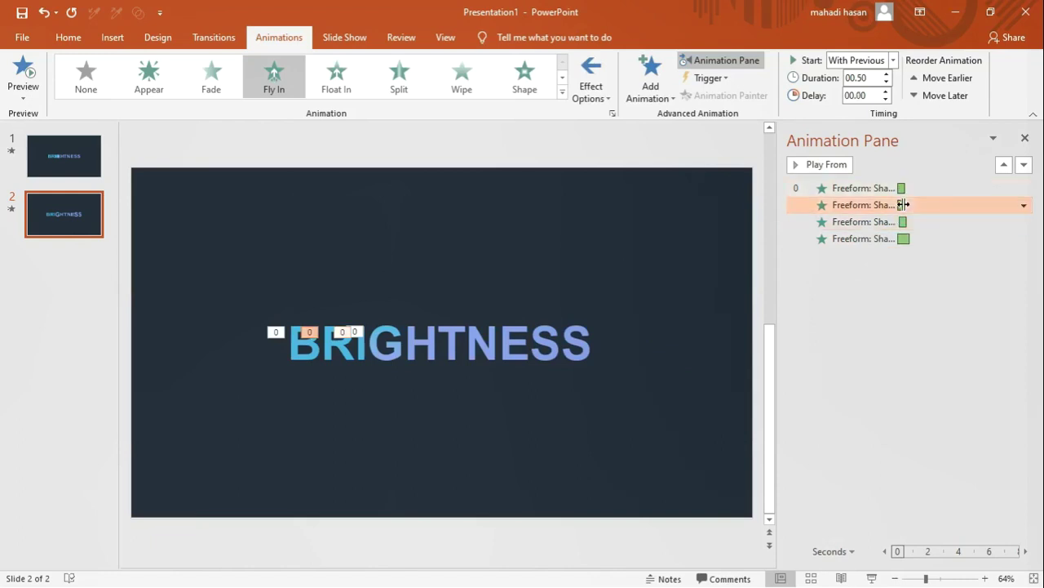
pyautogui.moveTo(904, 204); pyautogui.dragTo(905, 222)
pyautogui.click(881, 301)
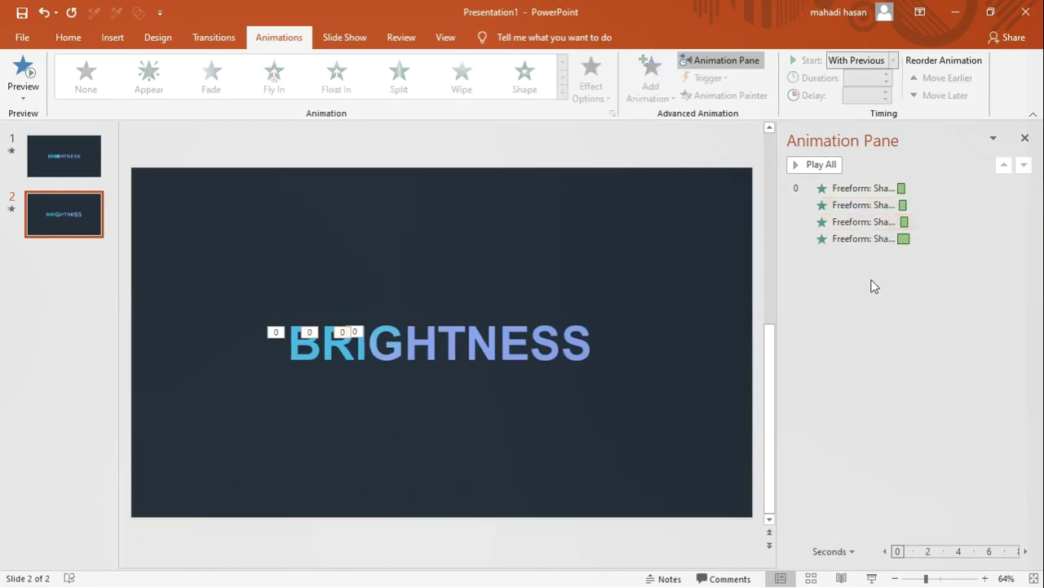
pyautogui.click(814, 167)
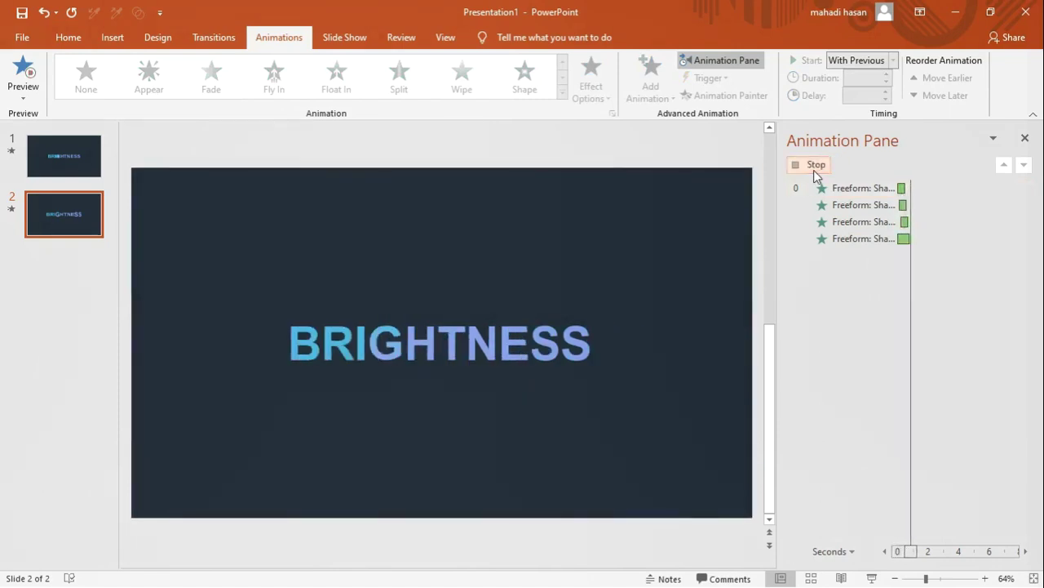
pyautogui.click(400, 349)
pyautogui.click(396, 349)
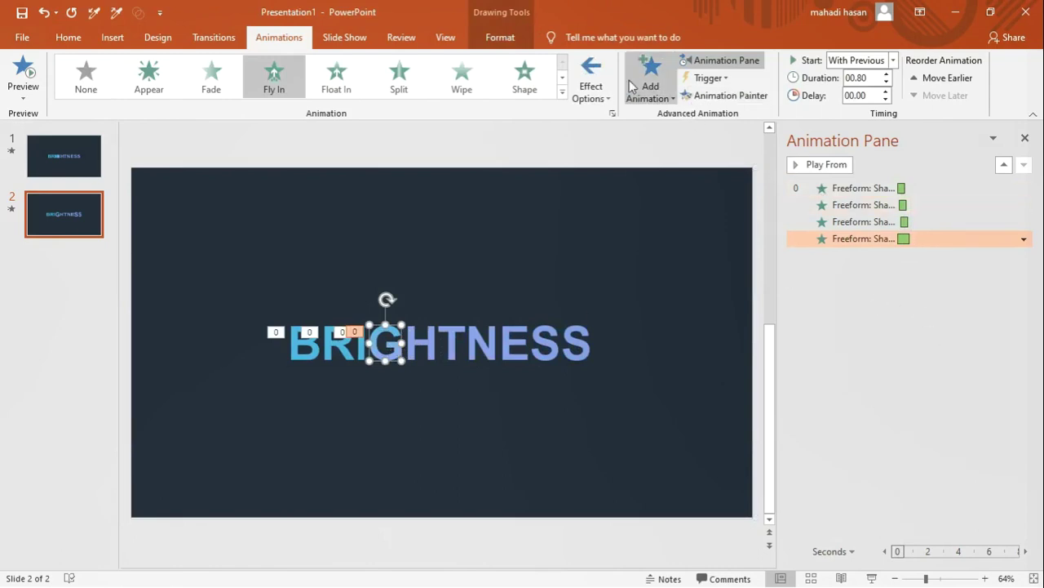
# Step: Add an Appear entrance to the G, starting After Previous
pyautogui.click(659, 82)
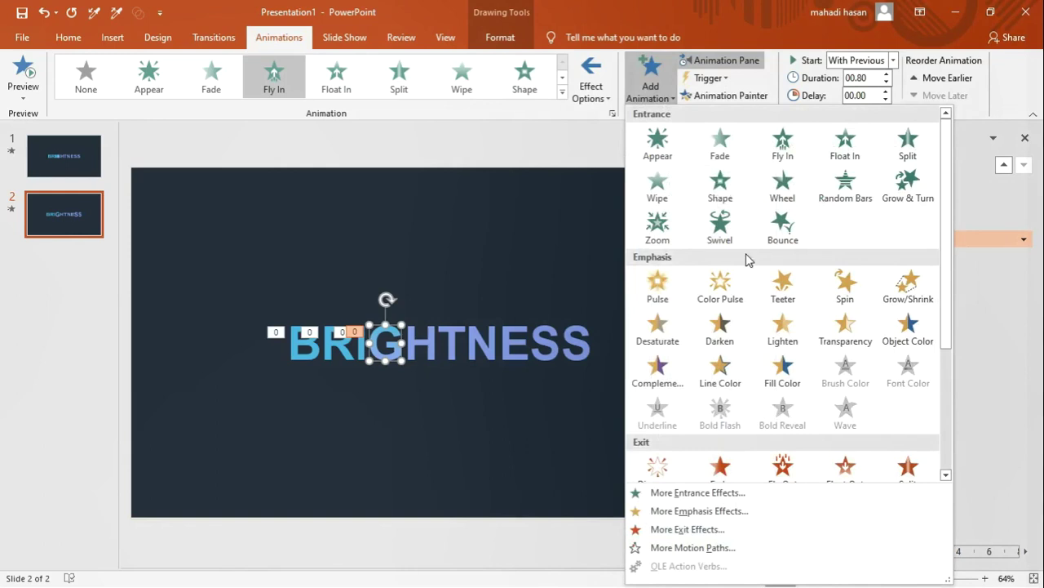
pyautogui.click(657, 140)
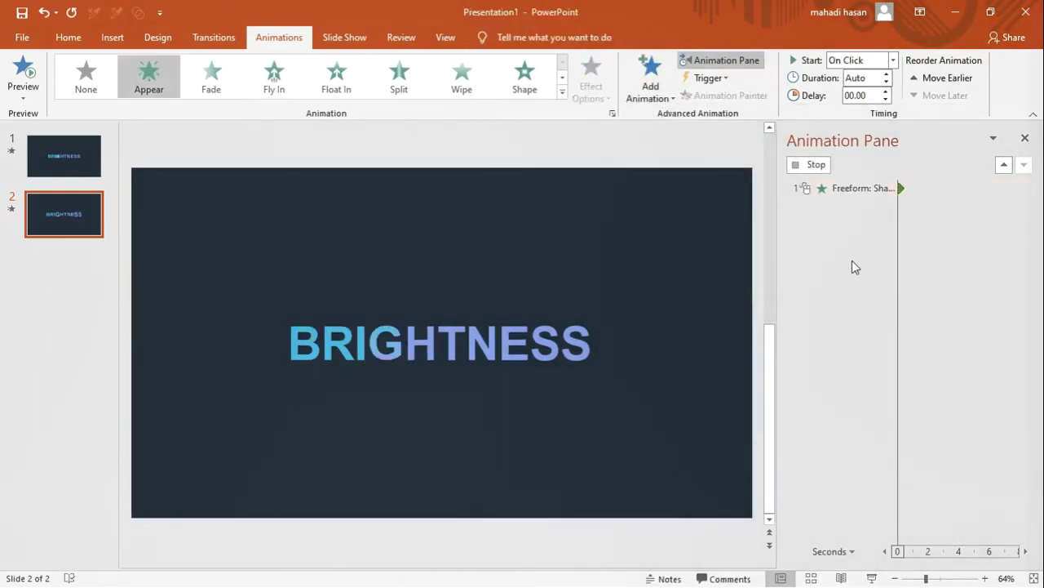
pyautogui.click(893, 60)
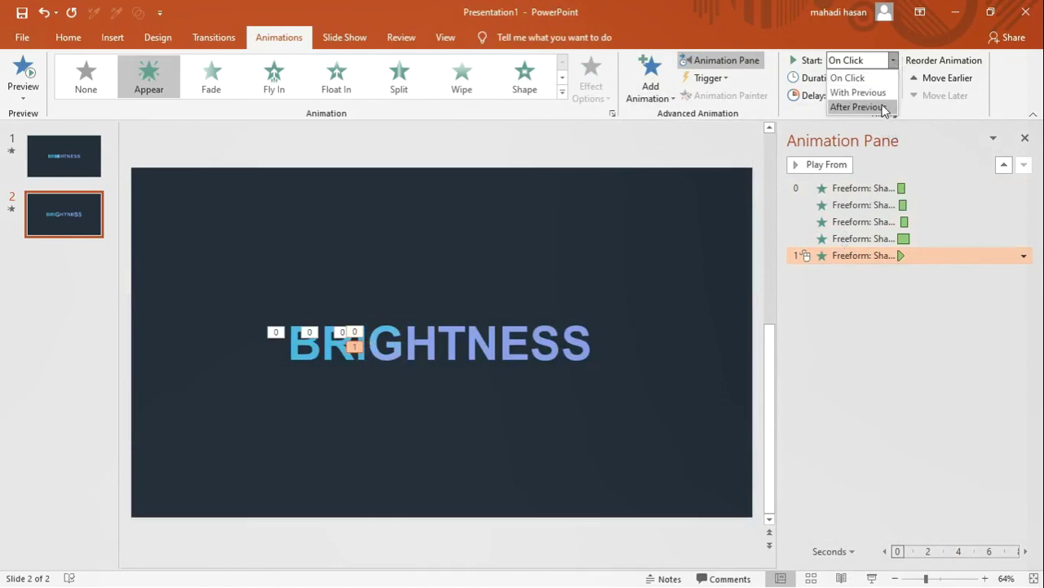
pyautogui.click(857, 107)
pyautogui.click(877, 308)
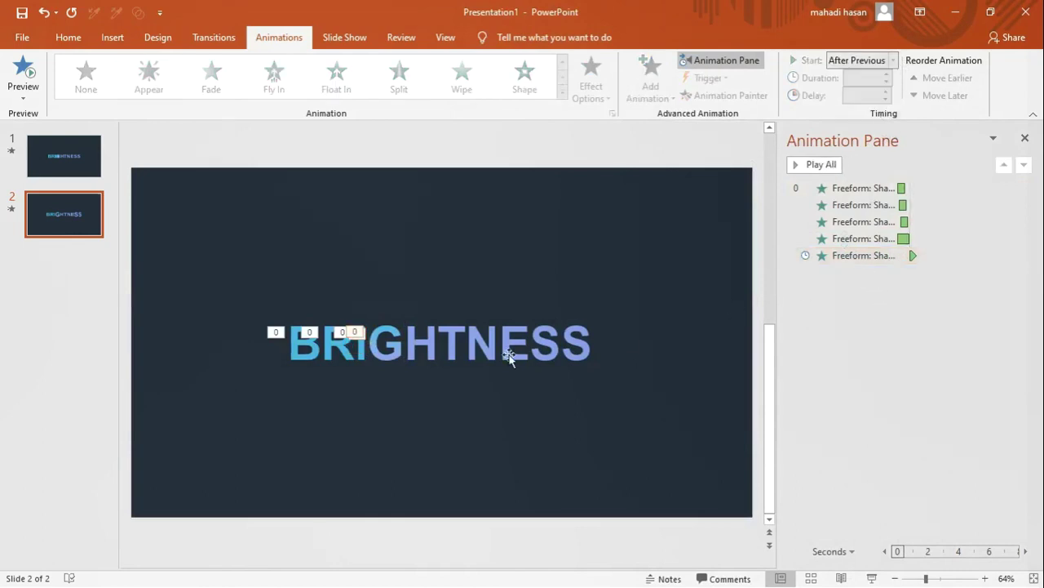
pyautogui.click(403, 351)
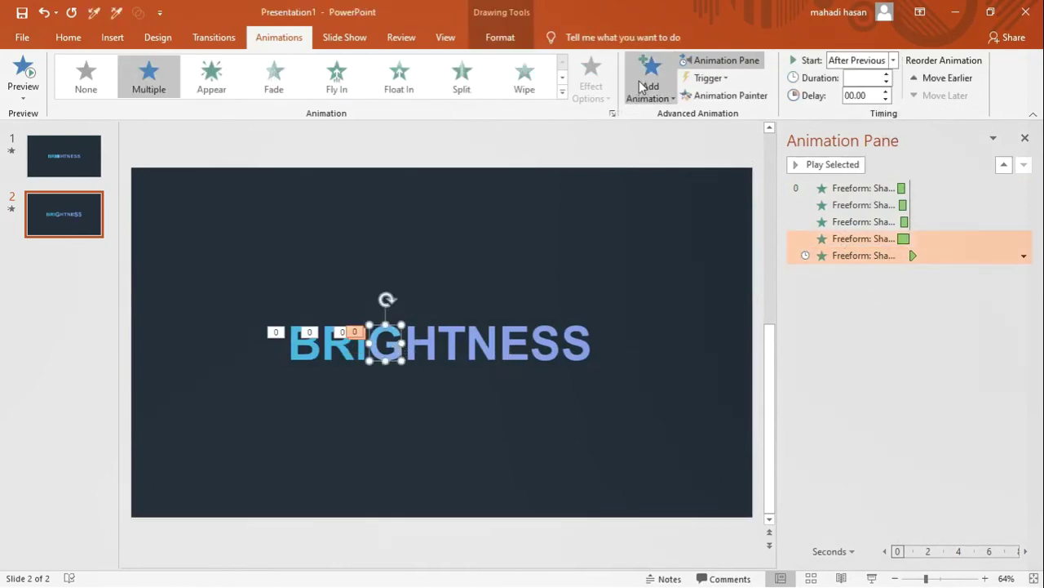
# Step: Add a Zoom exit effect to the G starting After Previous, then preview all animations
pyautogui.click(651, 82)
pyautogui.scroll(-3, 718, 204)
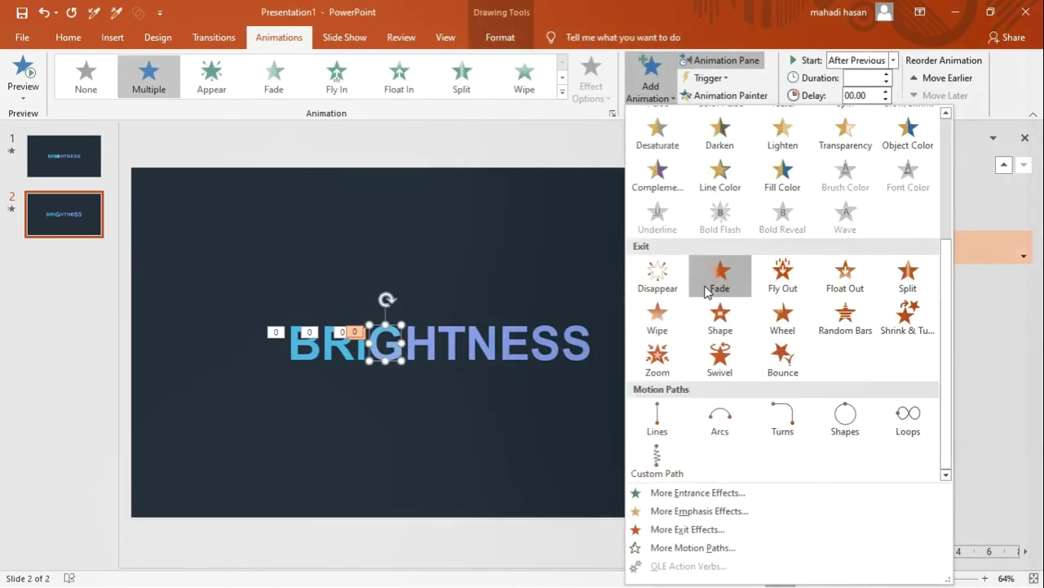
pyautogui.click(657, 355)
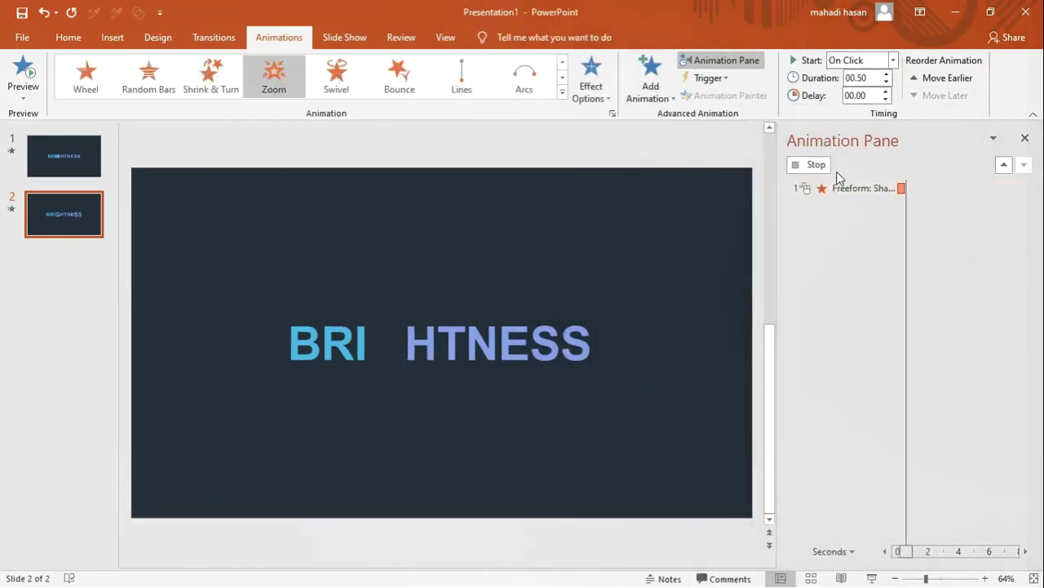
pyautogui.click(893, 59)
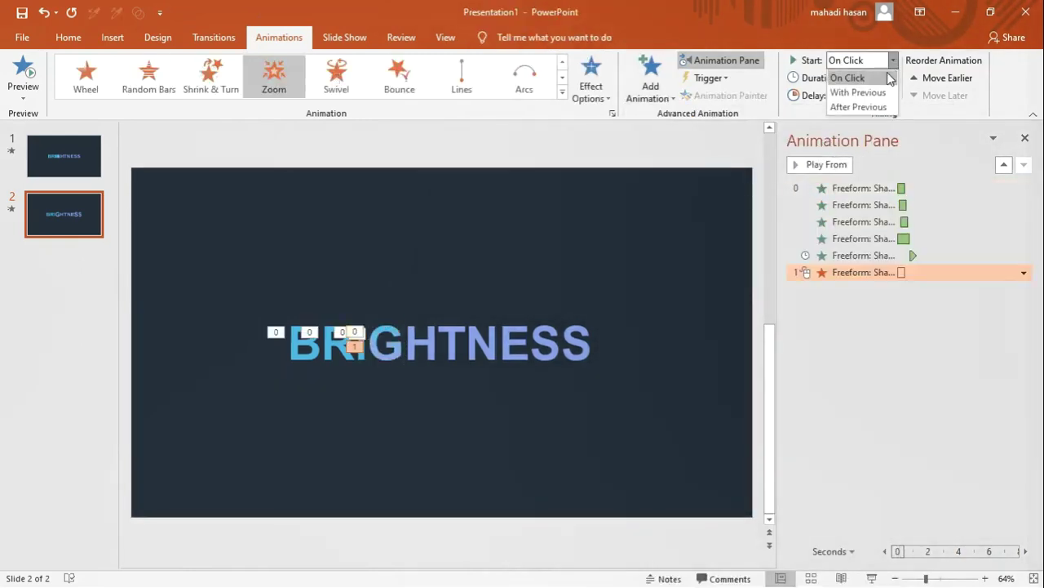
pyautogui.click(862, 106)
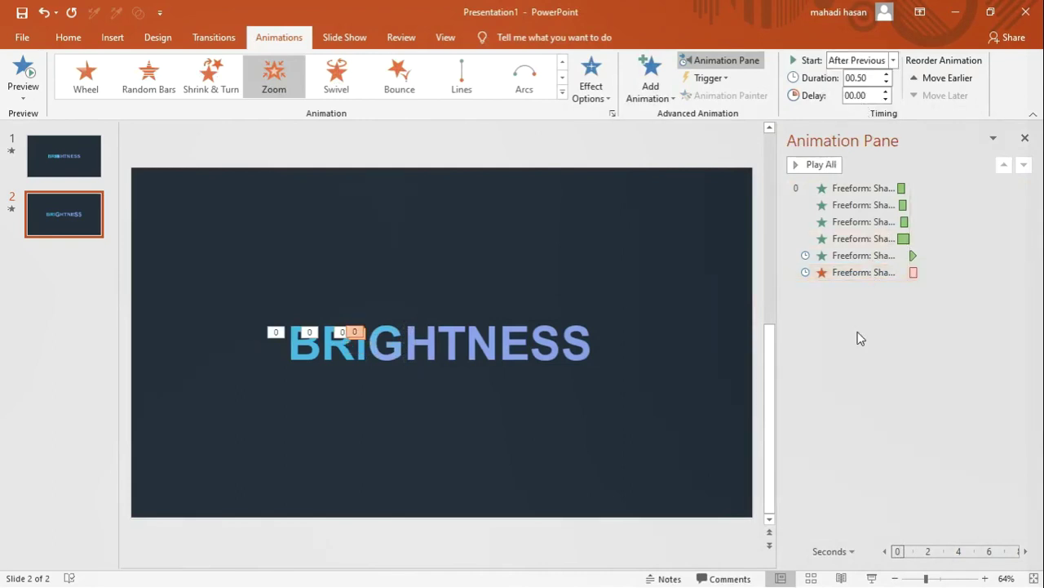
pyautogui.click(816, 165)
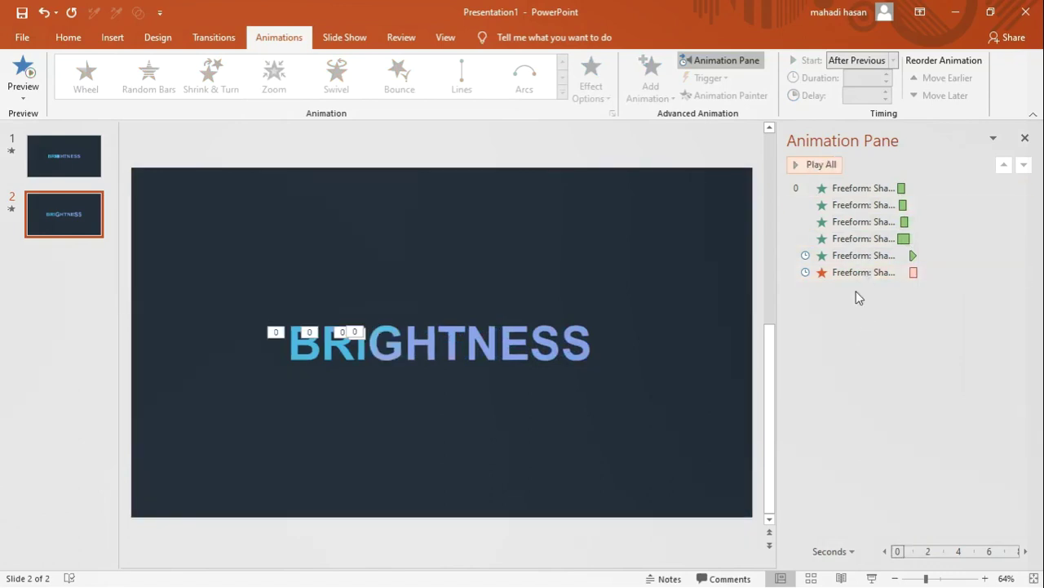
pyautogui.click(422, 342)
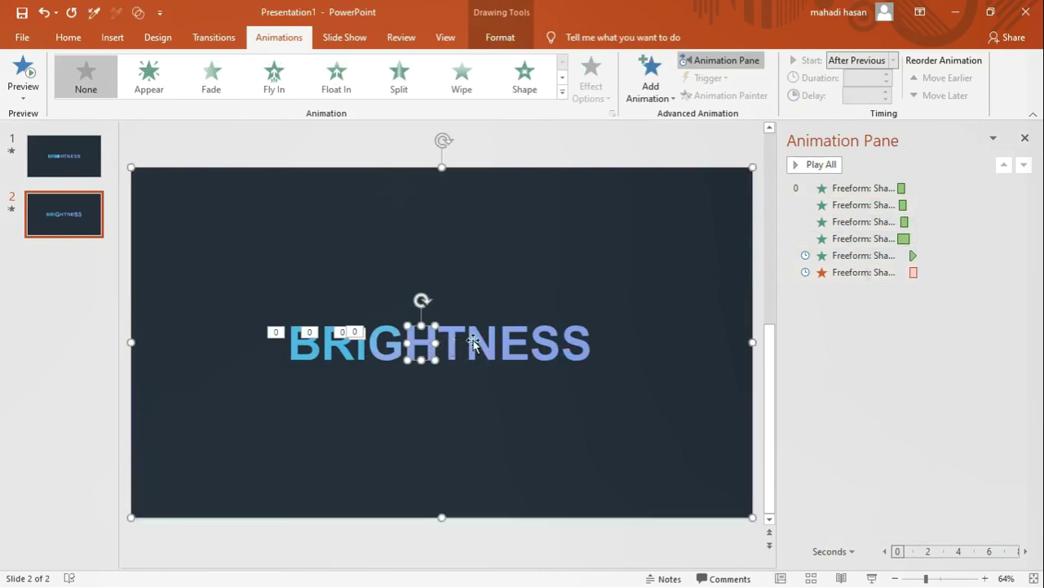
# Step: Select the six letters H, T, N, E, S and S, leaving the background unselected
pyautogui.keyDown('shift'); pyautogui.click(453, 343); pyautogui.keyUp('shift')
pyautogui.keyDown('shift'); pyautogui.click(480, 342); pyautogui.keyUp('shift')
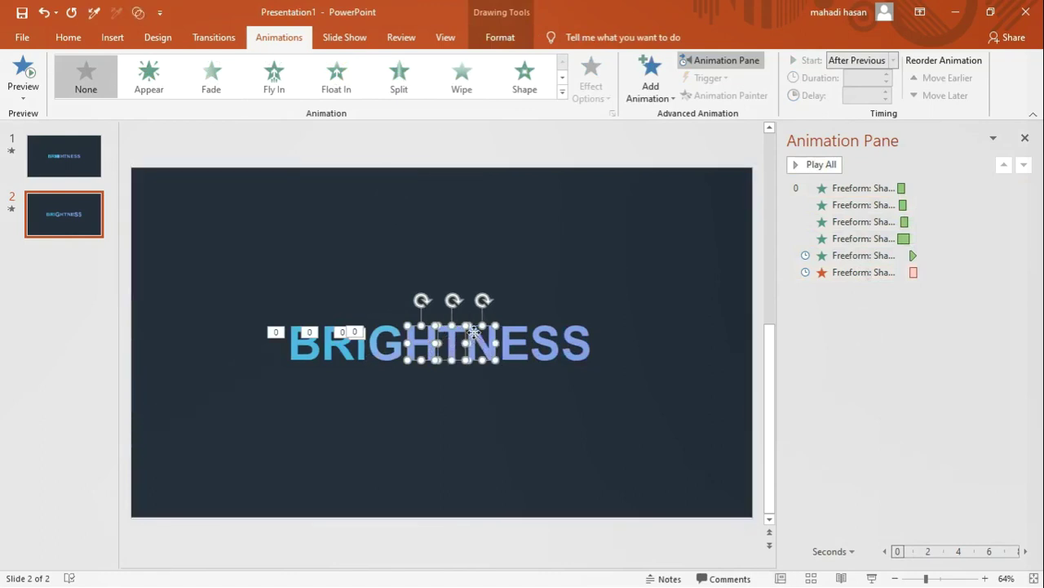
pyautogui.keyDown('shift'); pyautogui.click(514, 343); pyautogui.keyUp('shift')
pyautogui.keyDown('shift'); pyautogui.click(545, 337); pyautogui.keyUp('shift')
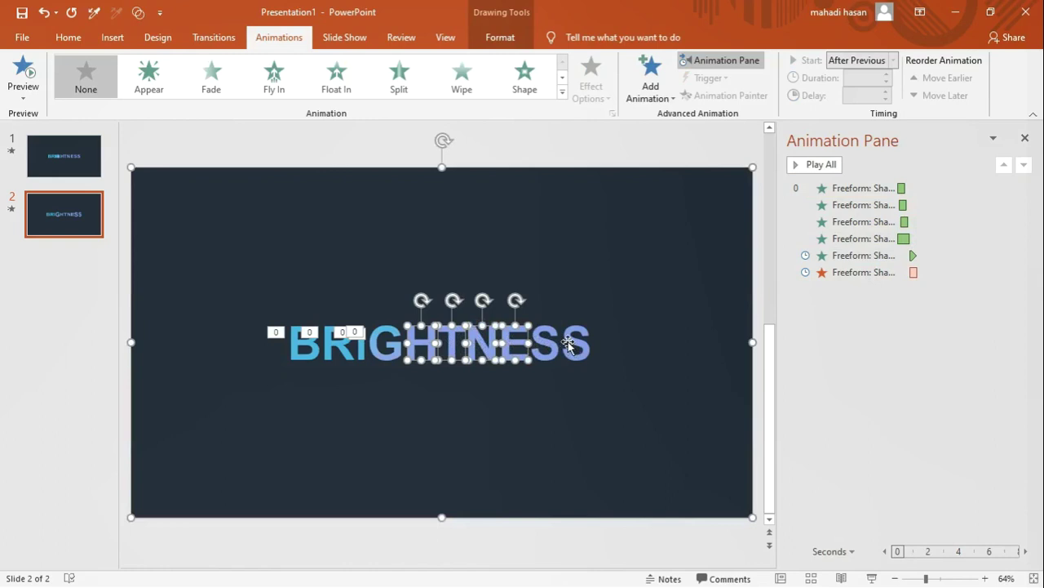
pyautogui.keyDown('shift'); pyautogui.click(571, 347); pyautogui.keyUp('shift')
pyautogui.keyDown('shift'); pyautogui.click(547, 346); pyautogui.keyUp('shift')
pyautogui.keyDown('shift'); pyautogui.click(559, 275); pyautogui.keyUp('shift')
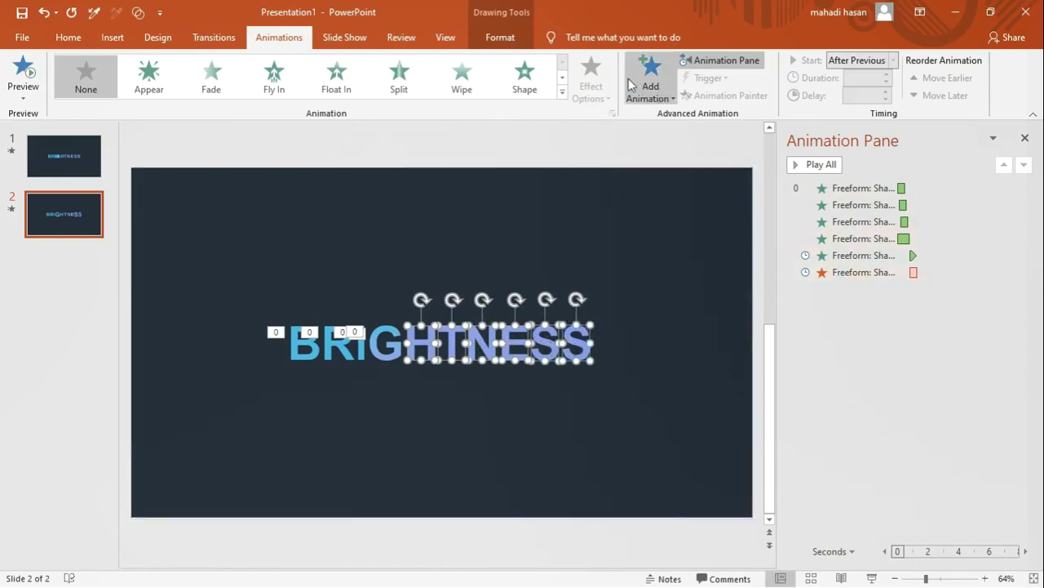
# Step: Add the Compress entrance effect from More Entrance Effects to the selected letters
pyautogui.click(657, 84)
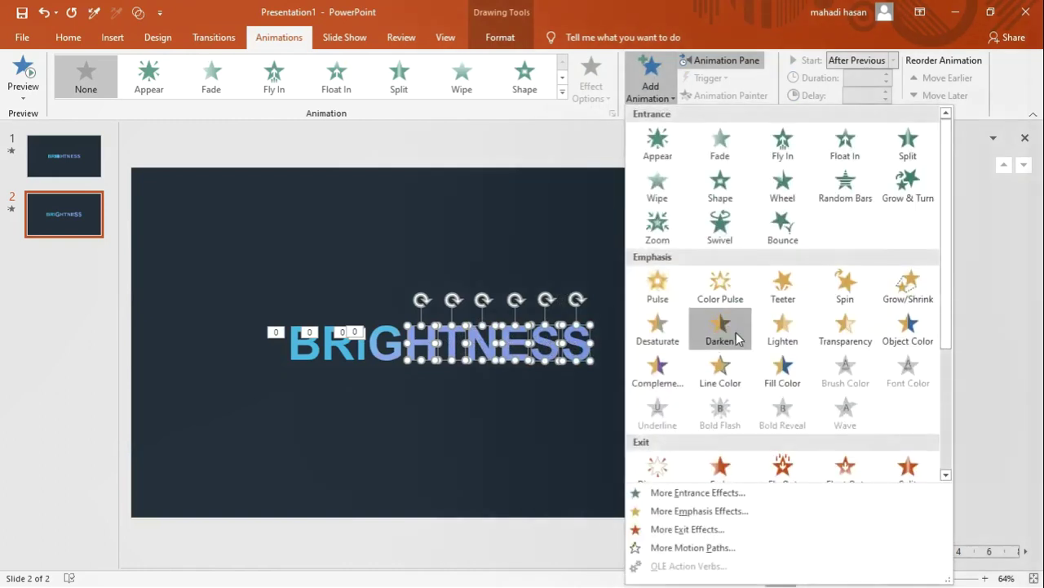
pyautogui.scroll(-5, 726, 368)
pyautogui.click(698, 484)
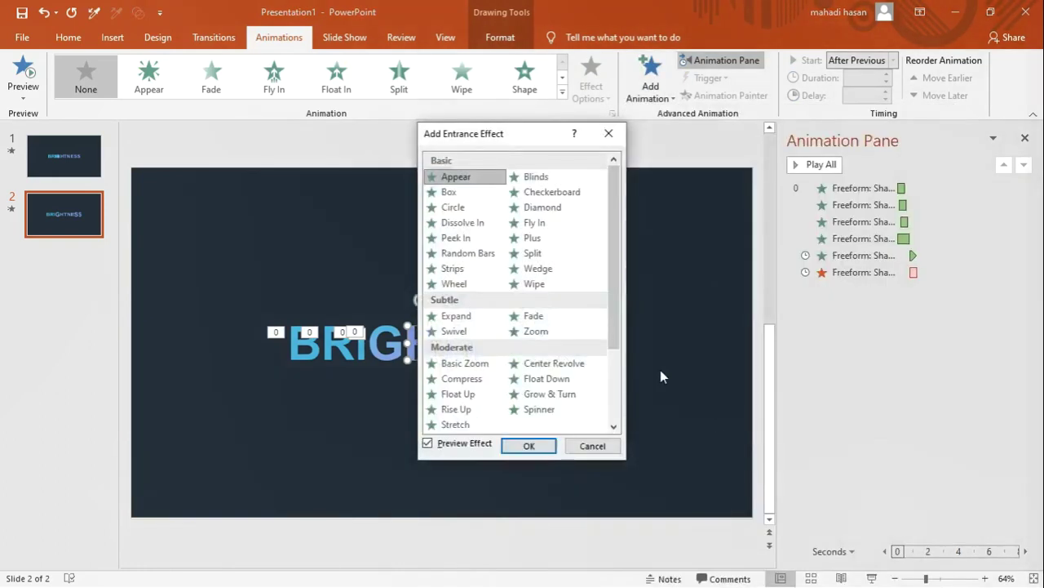
pyautogui.moveTo(532, 135); pyautogui.dragTo(657, 155)
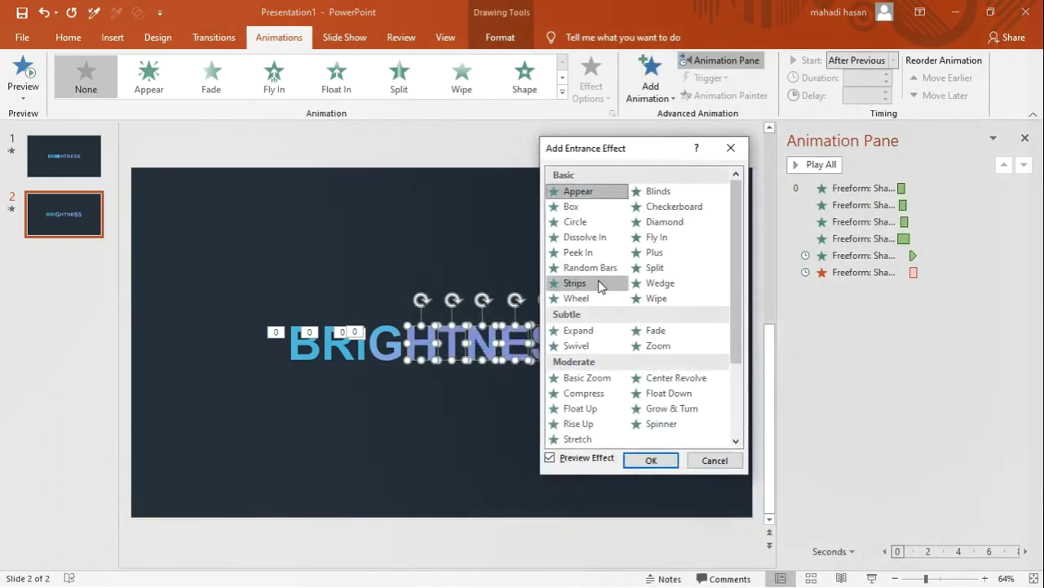
pyautogui.click(600, 394)
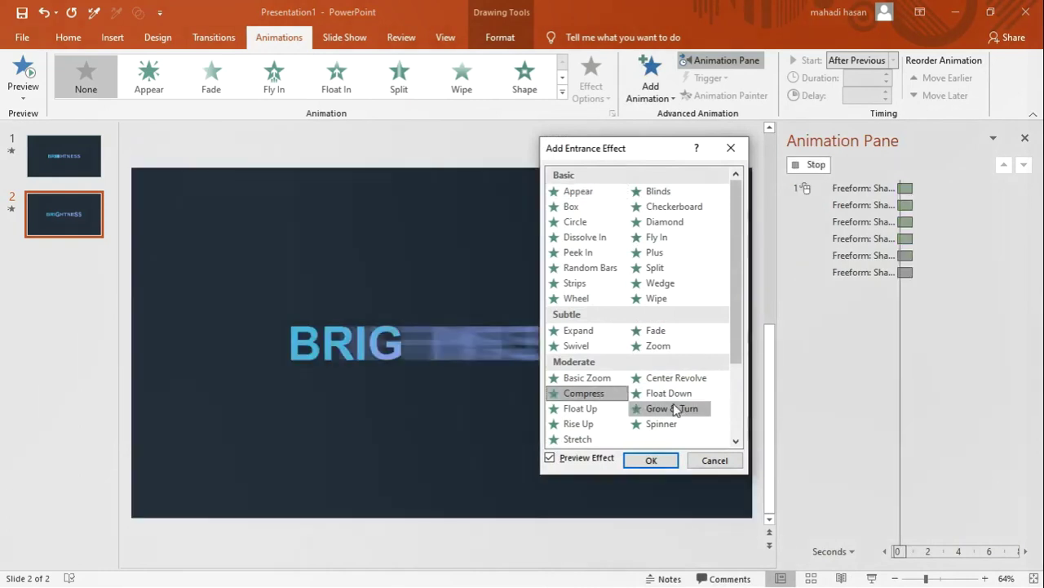
pyautogui.click(653, 460)
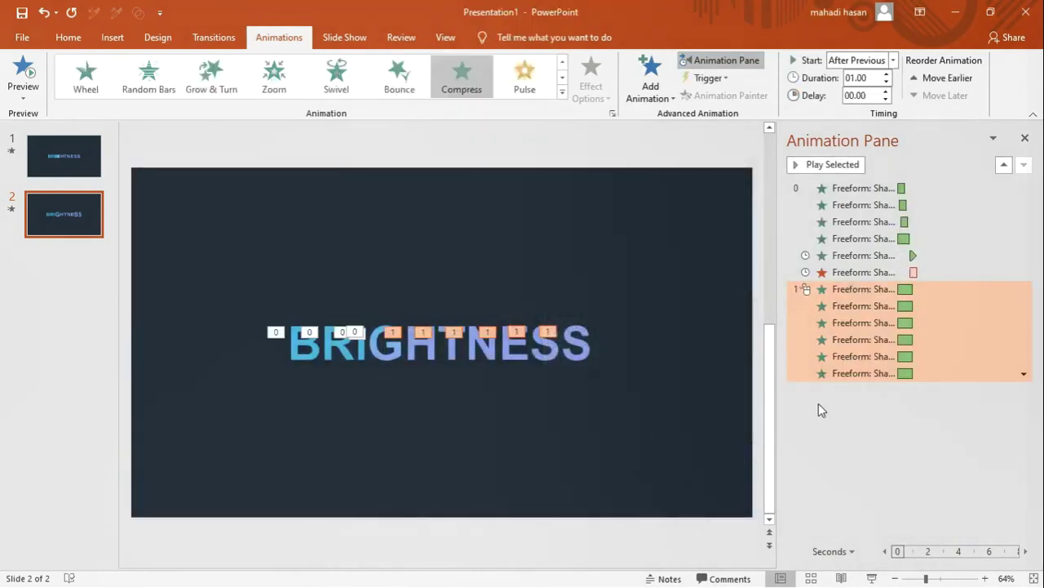
# Step: Set all six new Compress animations to start With Previous
pyautogui.click(829, 427)
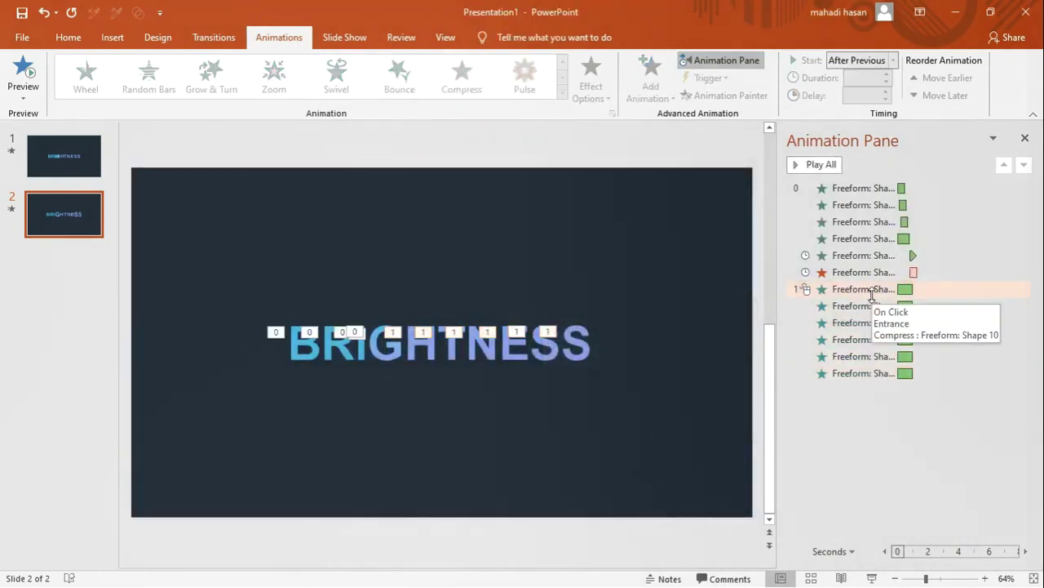
pyautogui.click(867, 289)
pyautogui.keyDown('shift'); pyautogui.click(878, 374); pyautogui.keyUp('shift')
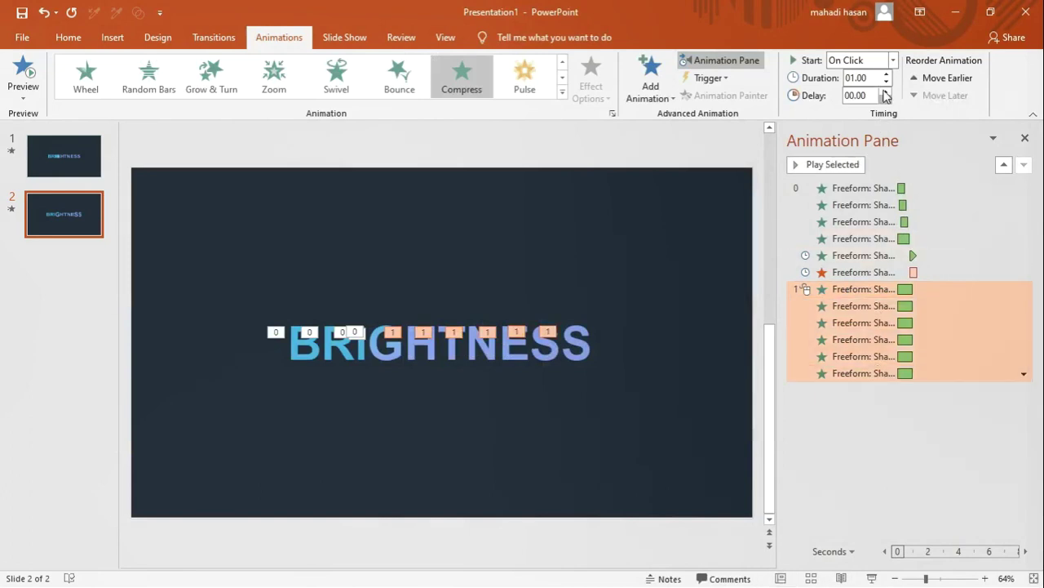
pyautogui.click(893, 61)
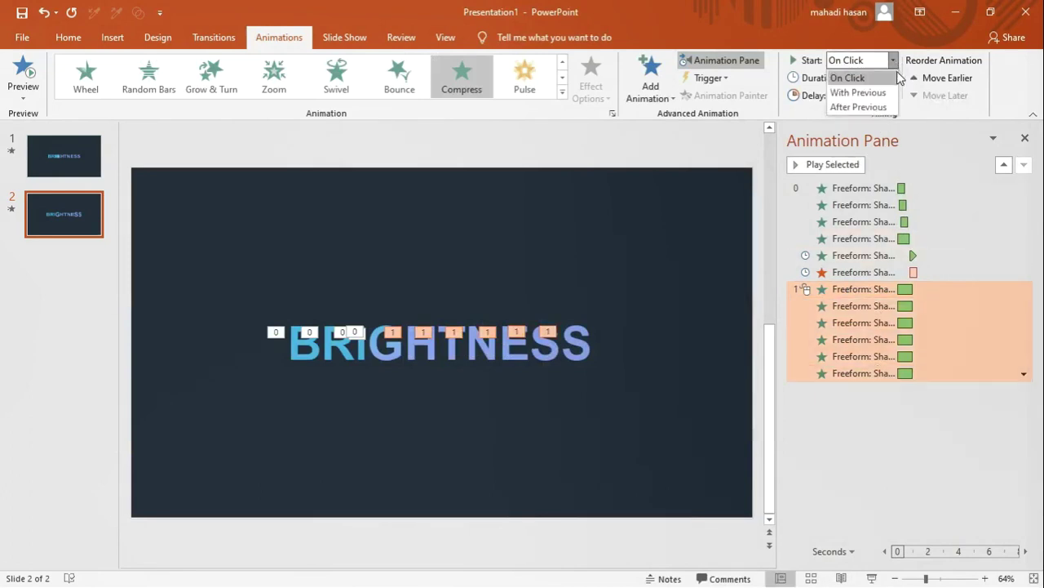
pyautogui.click(857, 92)
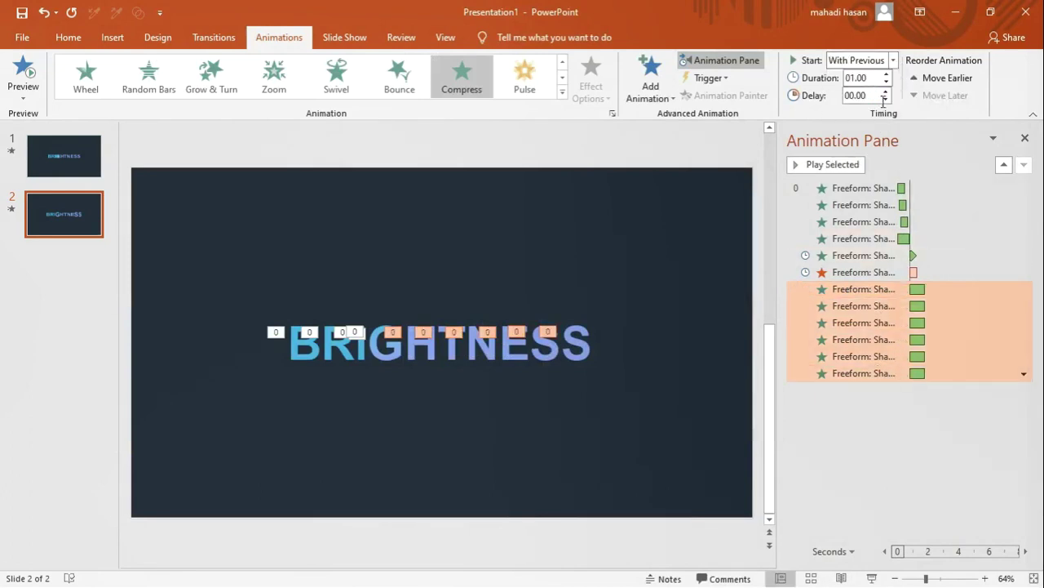
pyautogui.click(887, 409)
# Step: Delay the second letter's animation slightly and the third letter's by 0.4 seconds
pyautogui.click(875, 306)
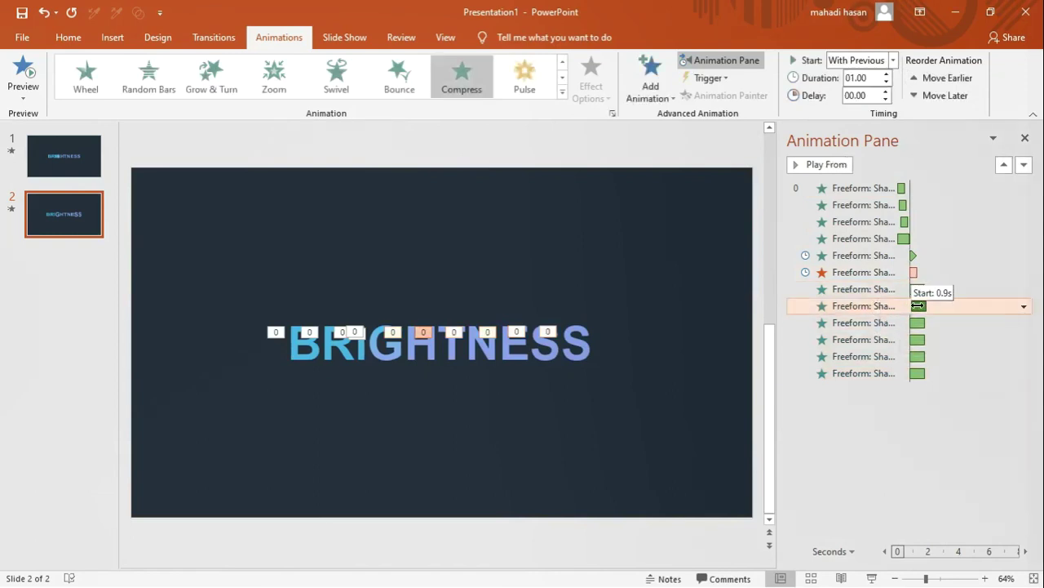
pyautogui.moveTo(919, 307)
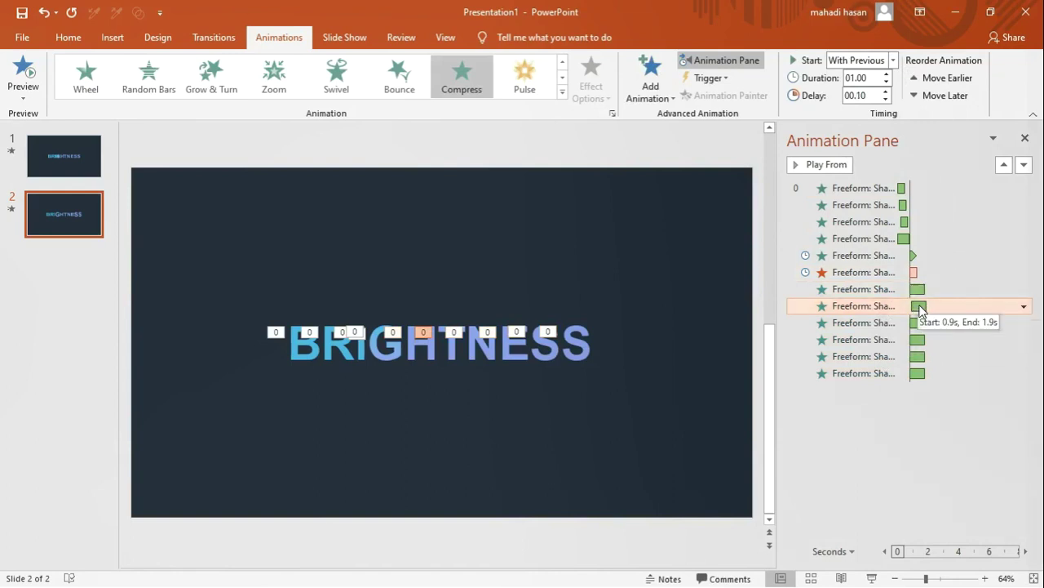
pyautogui.moveTo(920, 306); pyautogui.dragTo(925, 306)
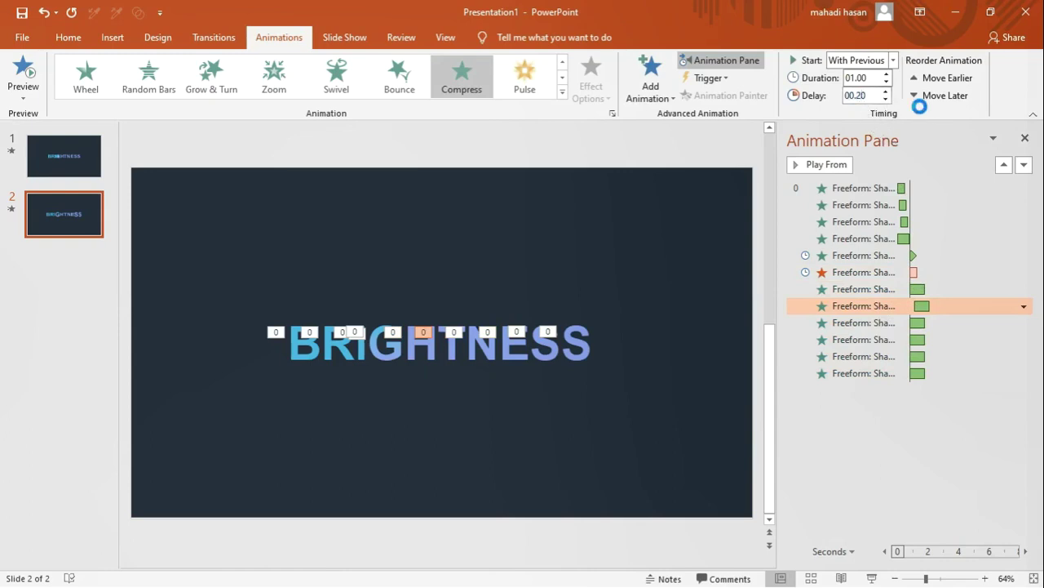
pyautogui.click(888, 323)
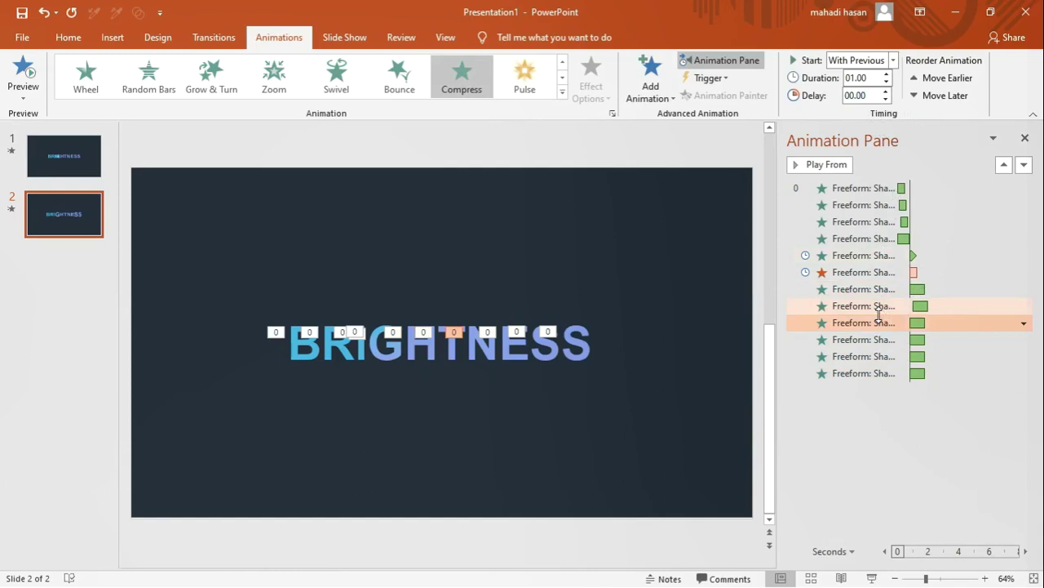
pyautogui.doubleClick(870, 97)
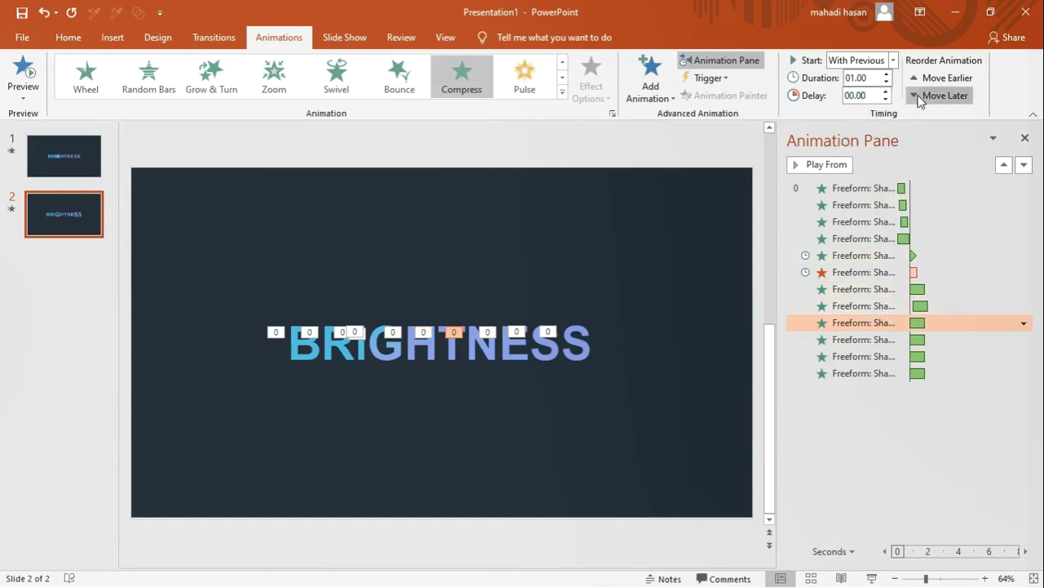
pyautogui.write('4')
pyautogui.press('Return')
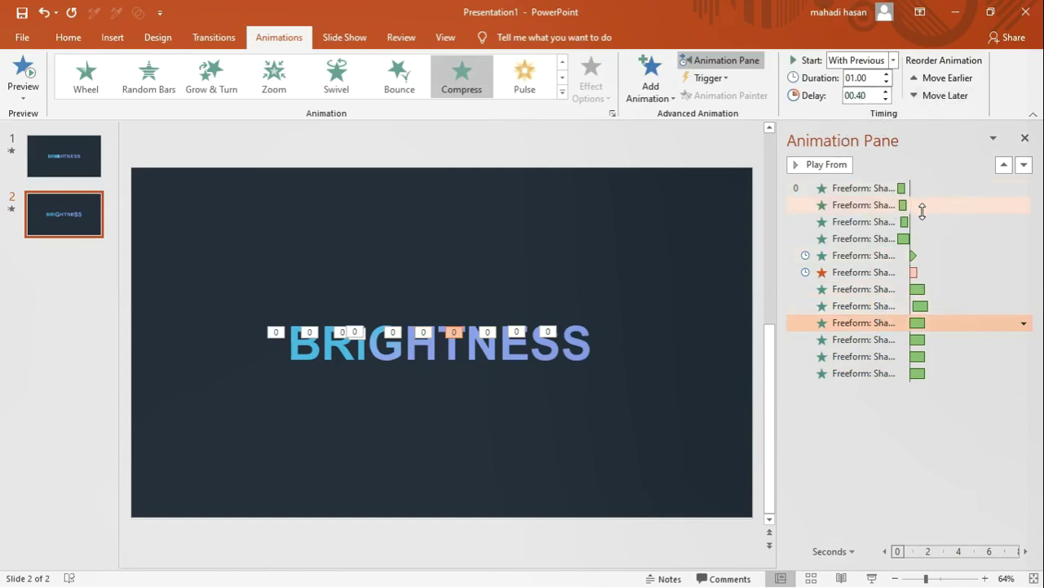
# Step: Give the remaining letters progressively longer delays, starting at 0.5 seconds
pyautogui.click(897, 339)
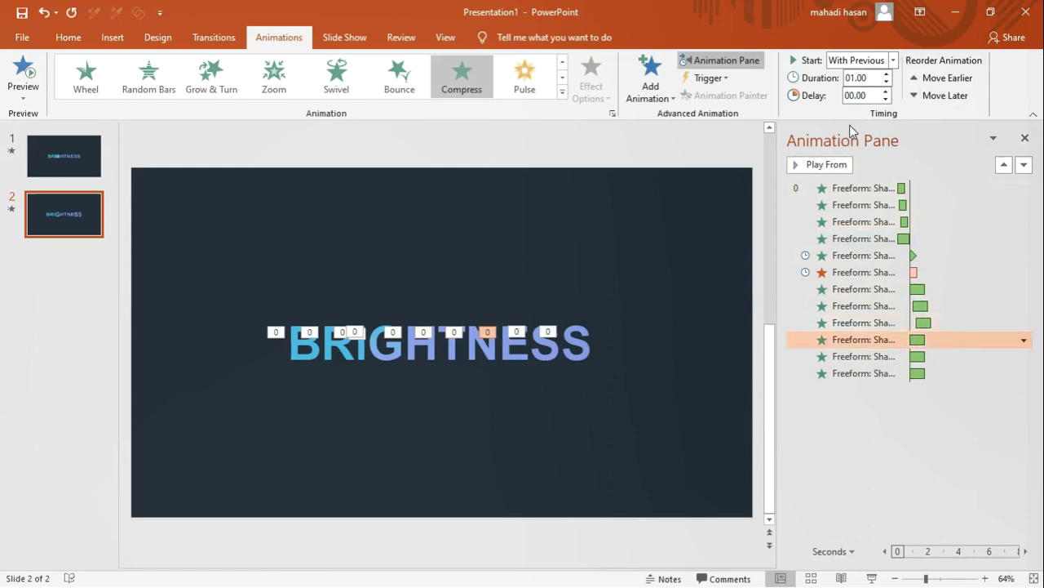
pyautogui.doubleClick(861, 96)
pyautogui.write('5')
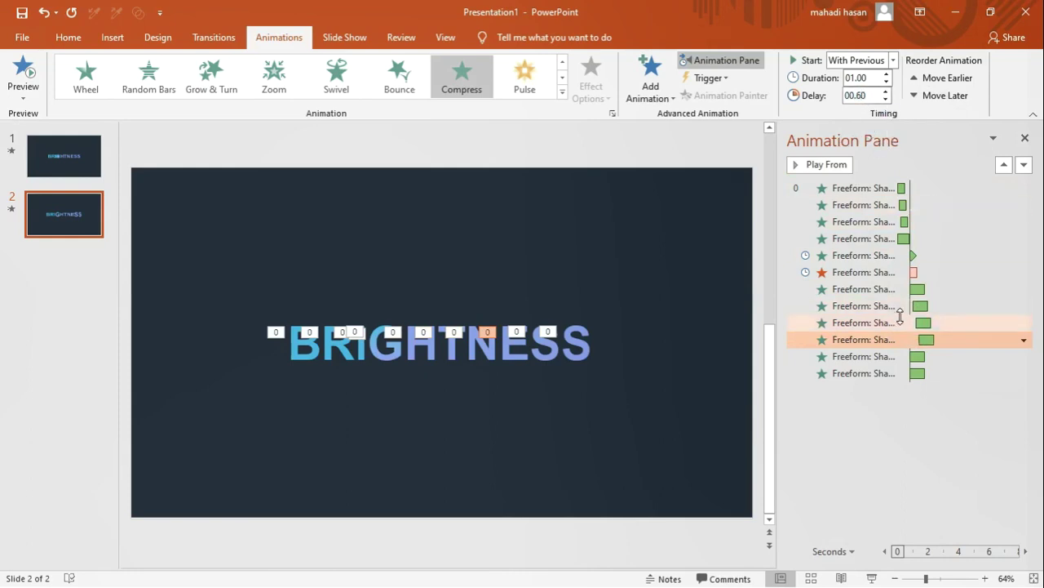
pyautogui.click(901, 357)
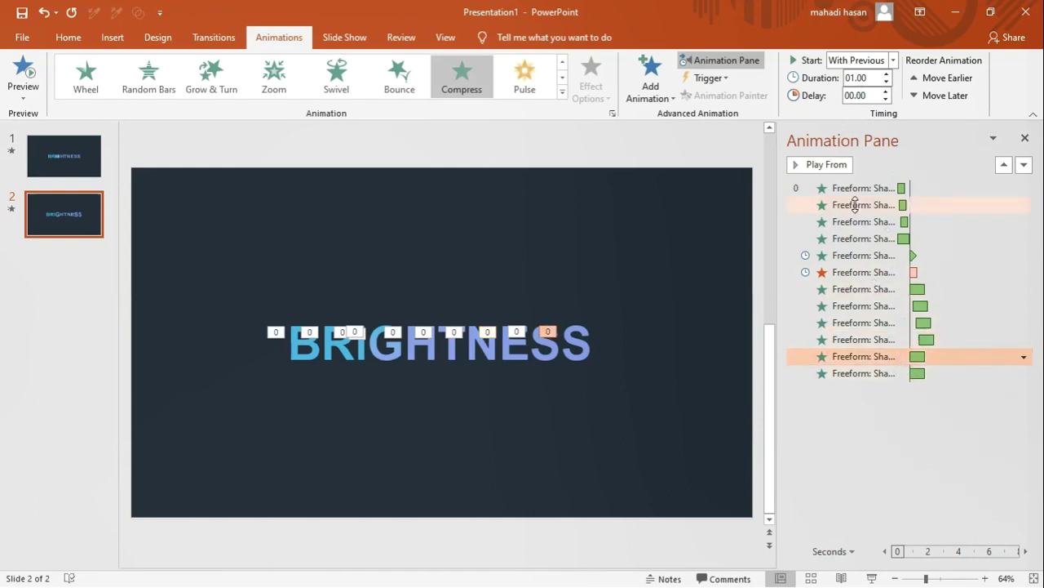
pyautogui.click(887, 91)
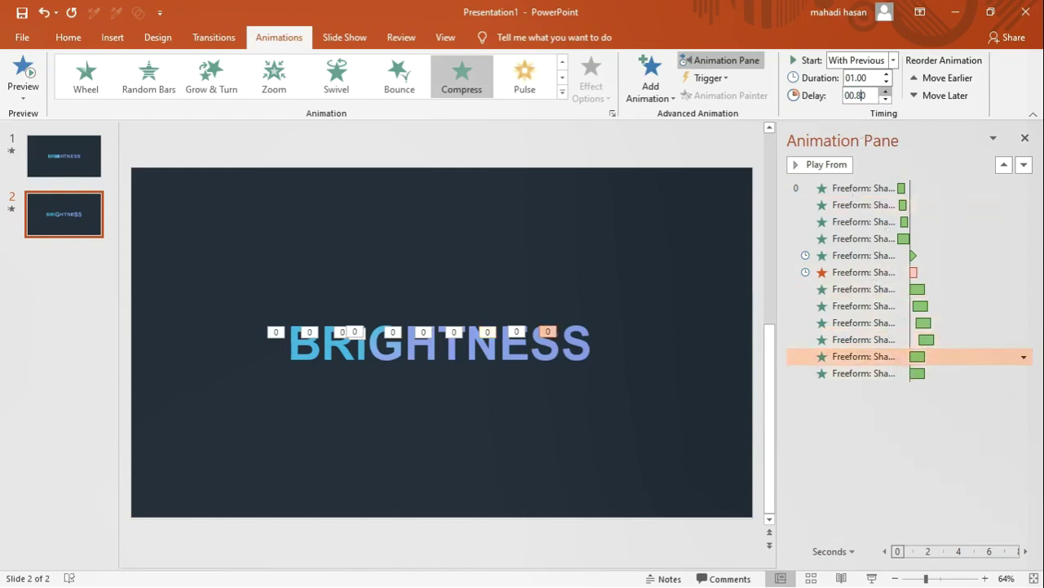
pyautogui.click(884, 371)
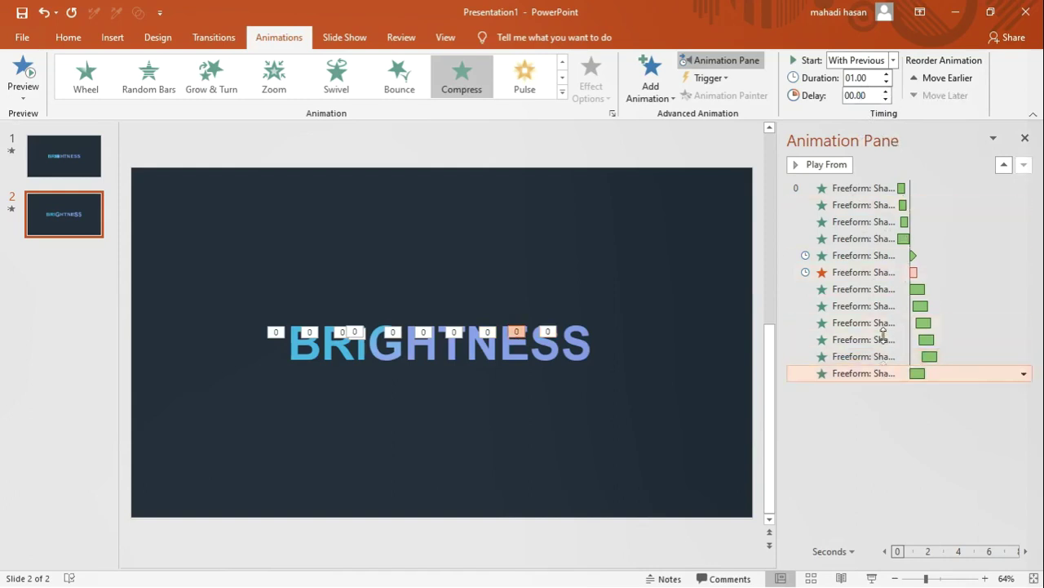
pyautogui.doubleClick(862, 93)
pyautogui.write('01')
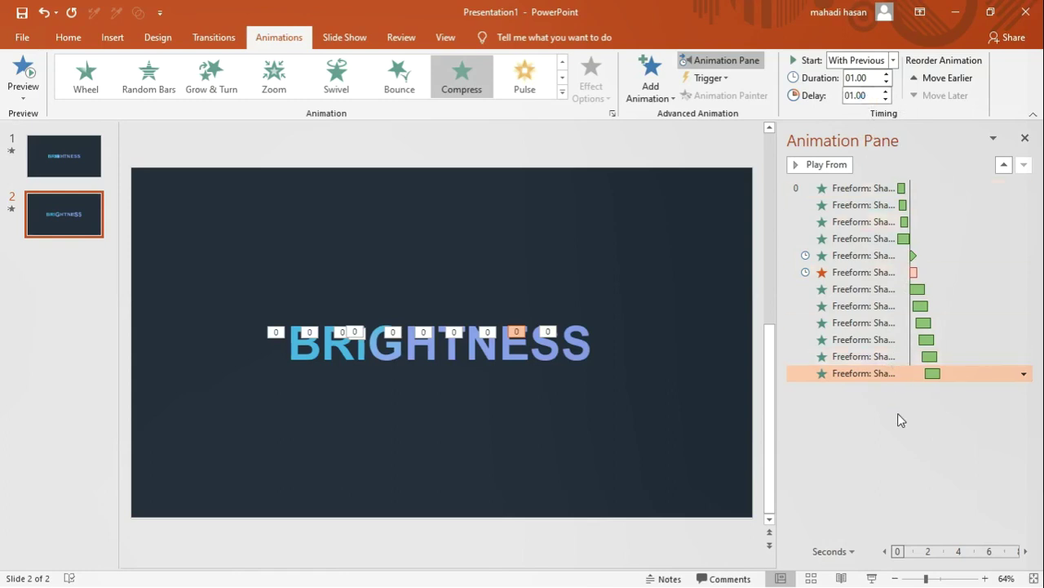
pyautogui.click(897, 416)
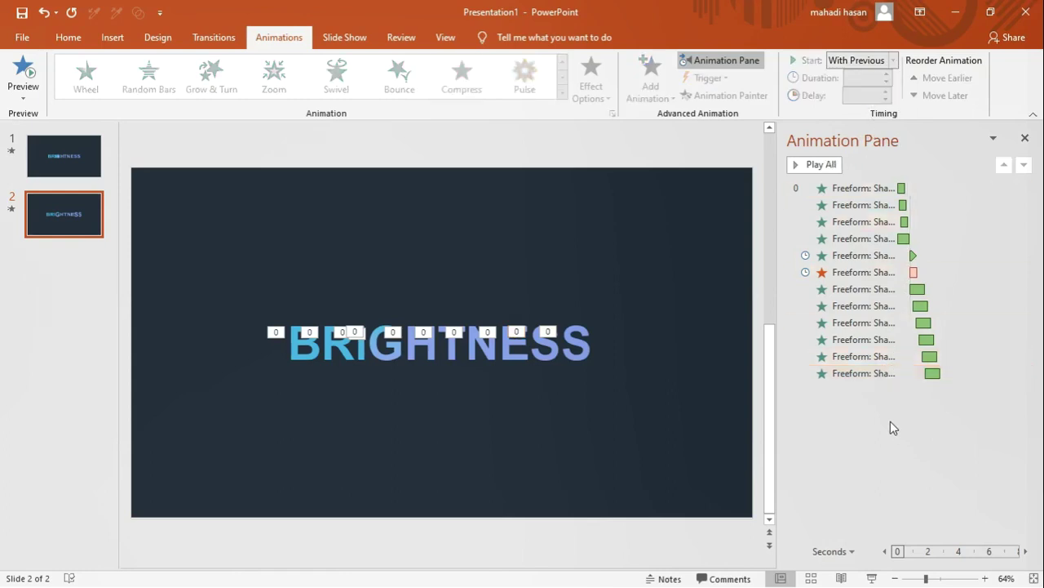
# Step: Play back the full animation sequence, then zoom out and show the Home tab shape tools
pyautogui.click(801, 171)
pyautogui.click(921, 578)
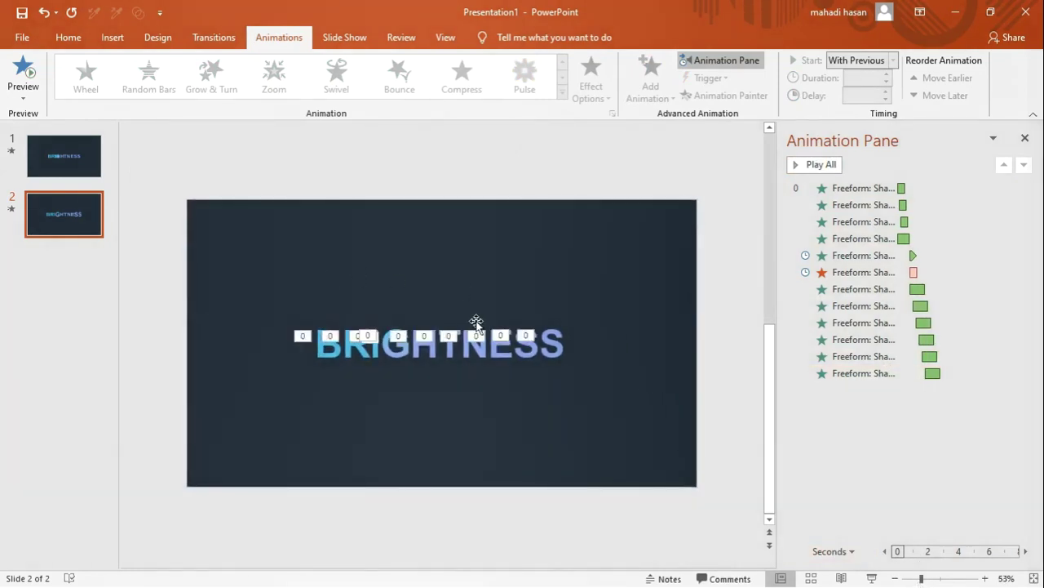
pyautogui.click(68, 38)
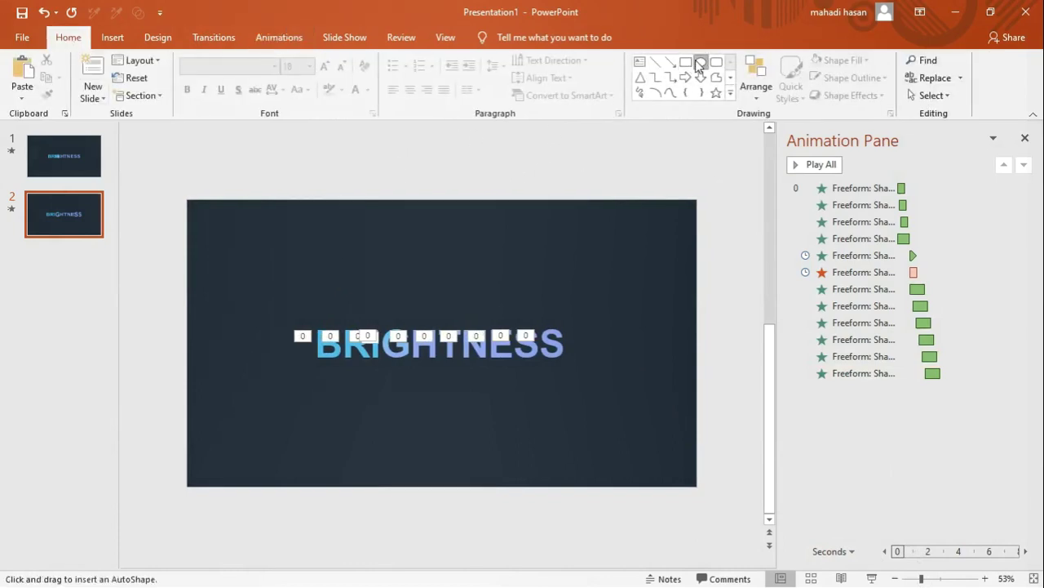
# Step: Draw a small circle, about 0.51 inches, over the G of BRIGHTNESS
pyautogui.click(545, 167)
pyautogui.moveTo(544, 168); pyautogui.dragTo(396, 342)
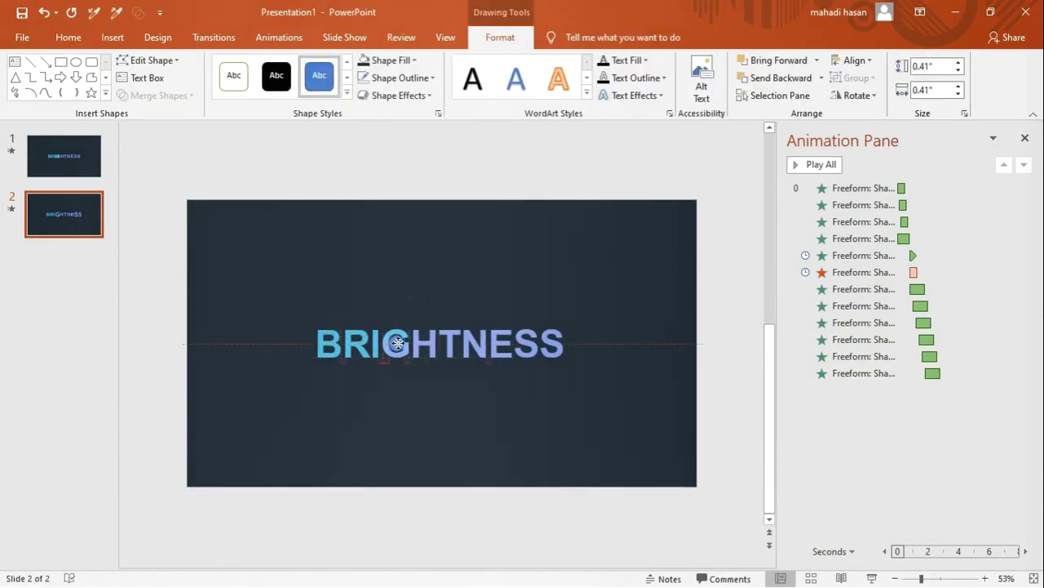
pyautogui.press('Escape')
pyautogui.click(401, 382)
pyautogui.moveTo(401, 380)
pyautogui.mouseDown()
pyautogui.moveTo(434, 236)
pyautogui.moveTo(400, 387)
pyautogui.mouseUp()
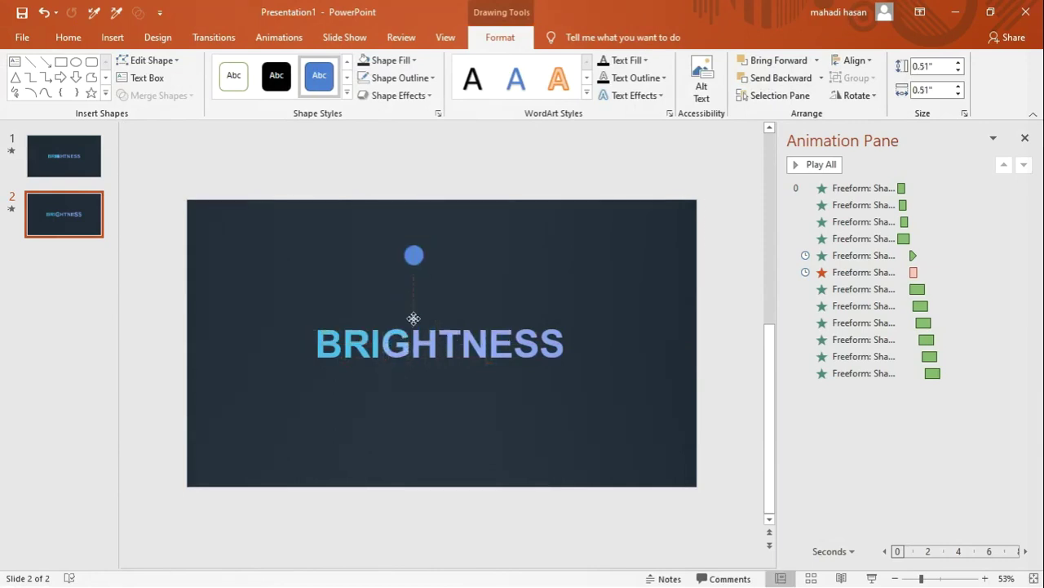
pyautogui.click(399, 385)
# Step: Fill the circle Turquoise and give it No Outline
pyautogui.click(394, 62)
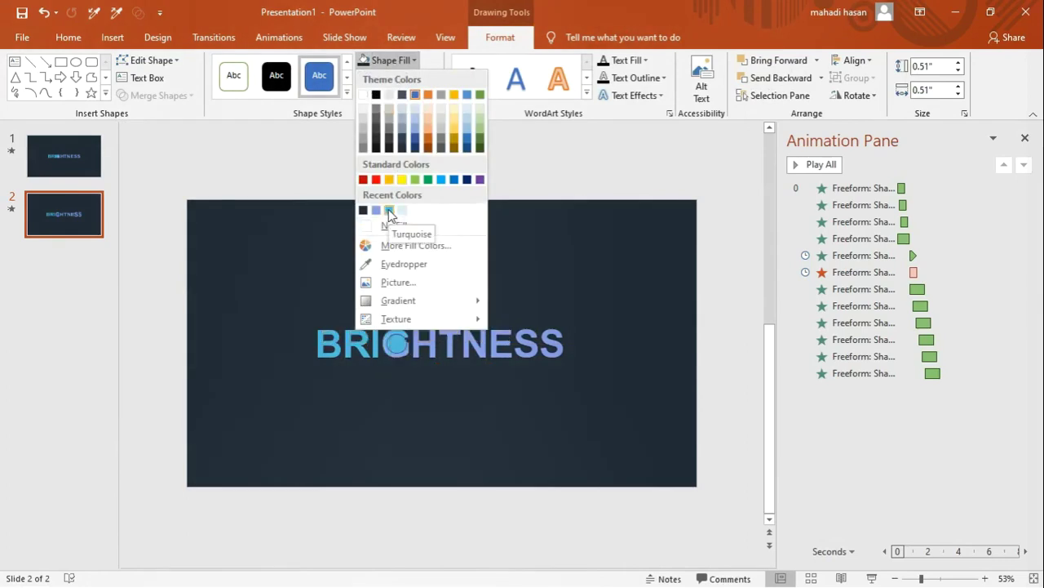
pyautogui.click(389, 209)
pyautogui.click(398, 77)
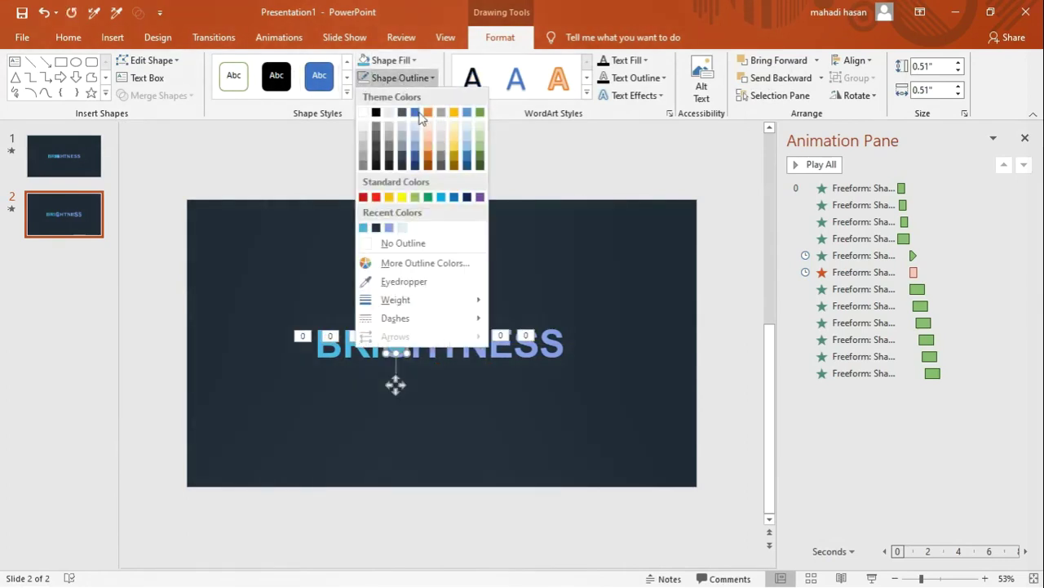
pyautogui.click(388, 240)
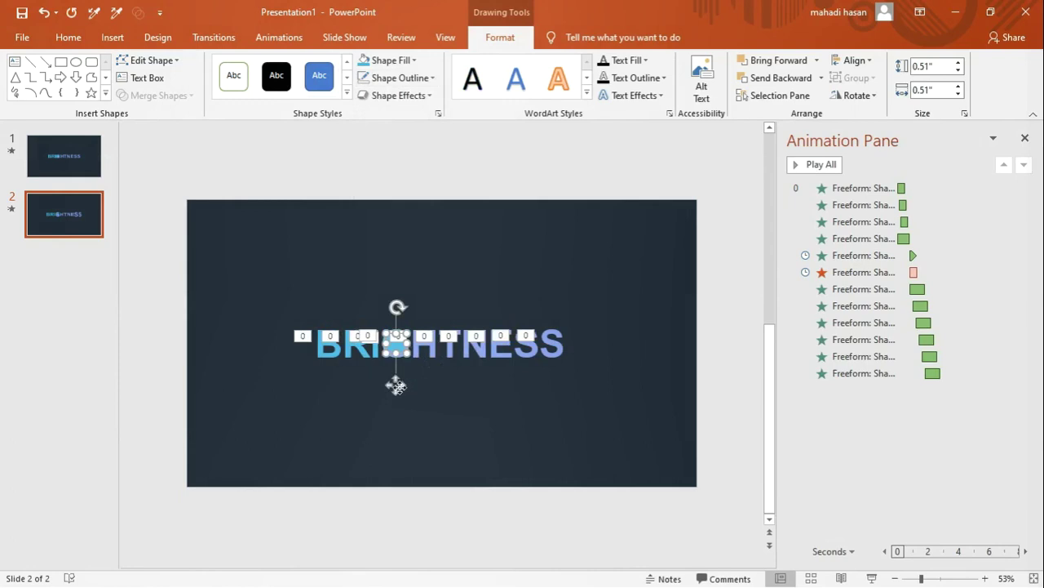
# Step: Move the circle above the slide and place a copy to its left
pyautogui.moveTo(396, 385); pyautogui.dragTo(448, 214)
pyautogui.moveTo(451, 178); pyautogui.dragTo(368, 178)
pyautogui.click(448, 172)
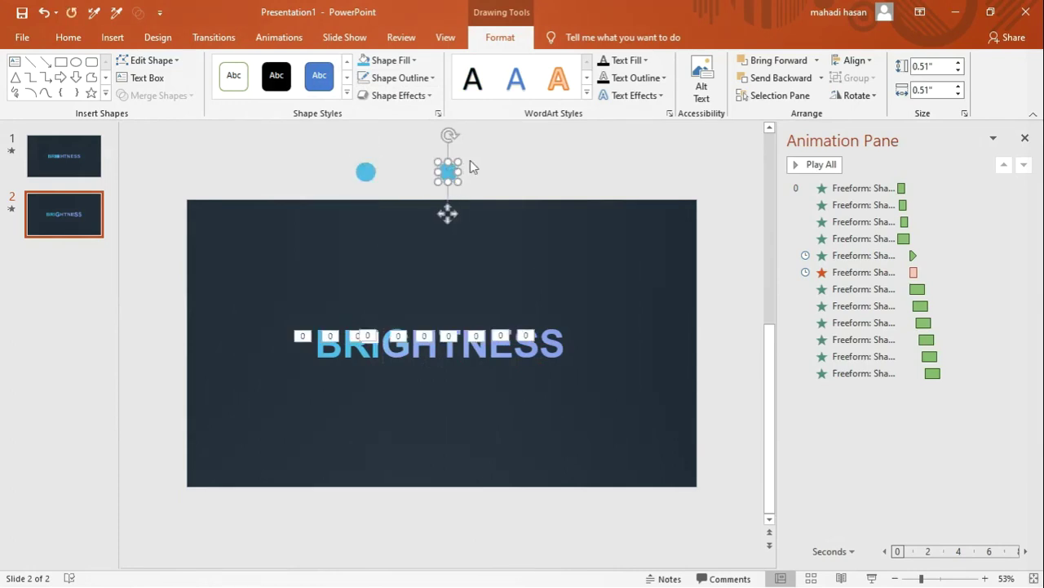
pyautogui.click(470, 160)
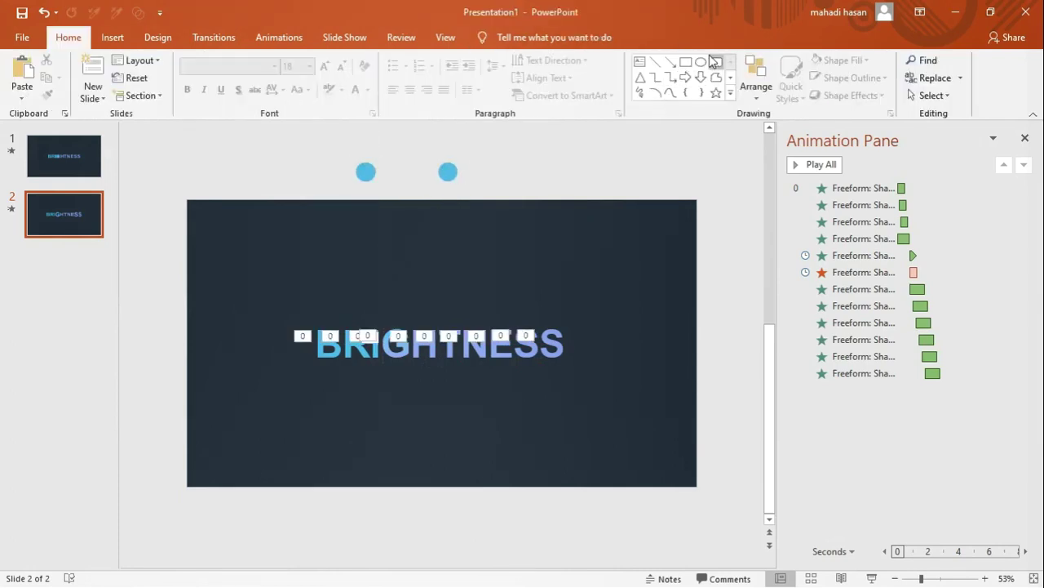
# Step: Return to editing slide 2 with the view zoomed out to 77%
pyautogui.click(937, 578)
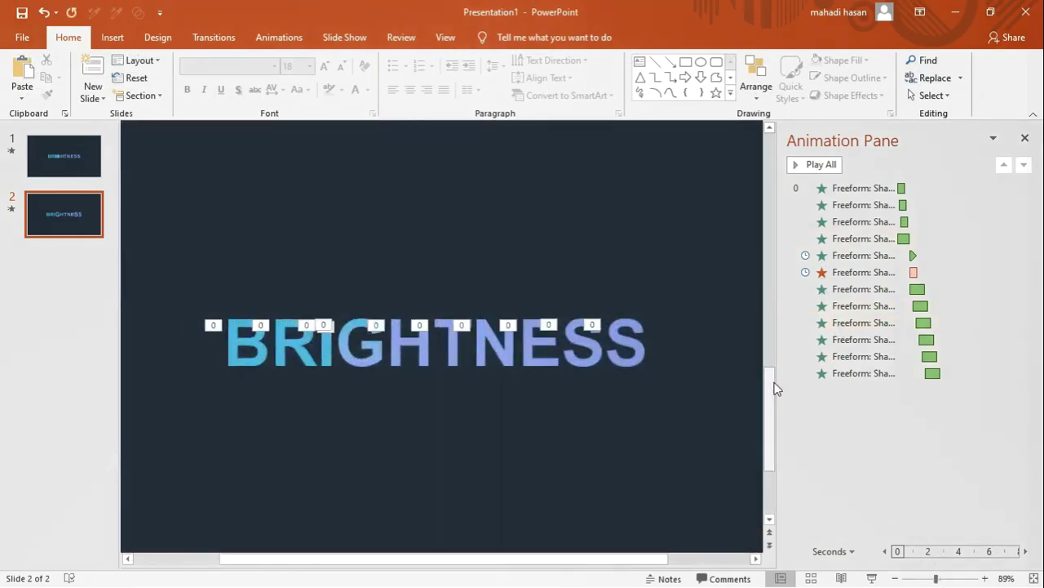
pyautogui.moveTo(775, 389); pyautogui.dragTo(771, 361)
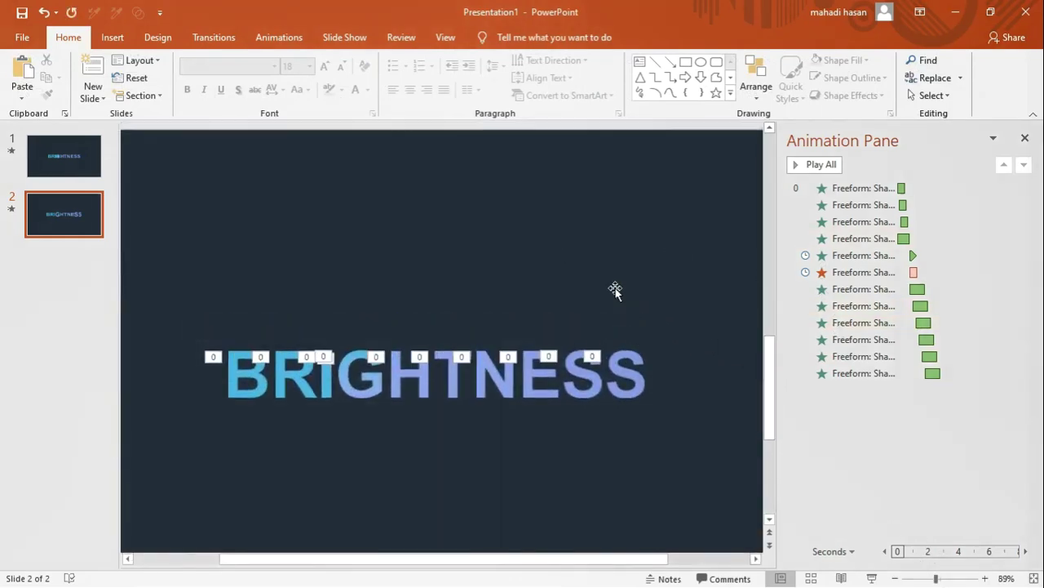
pyautogui.scroll(5, 615, 290)
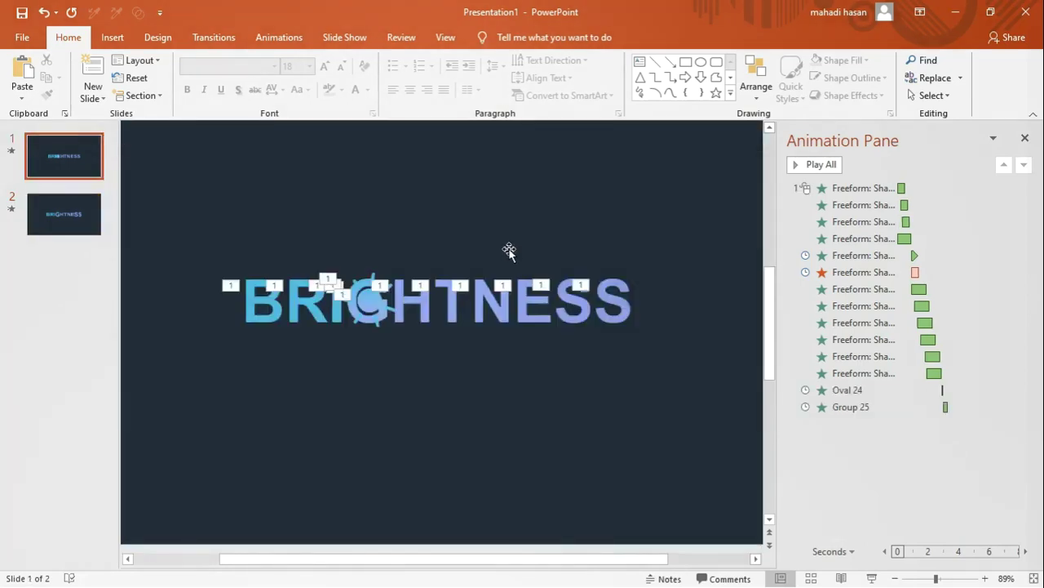
pyautogui.click(42, 221)
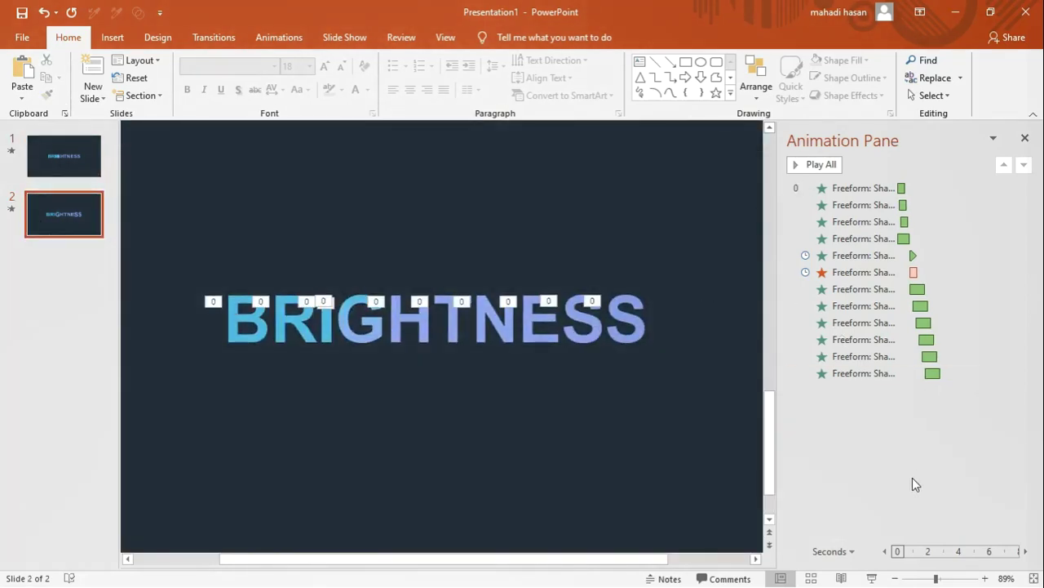
pyautogui.moveTo(936, 578); pyautogui.dragTo(931, 578)
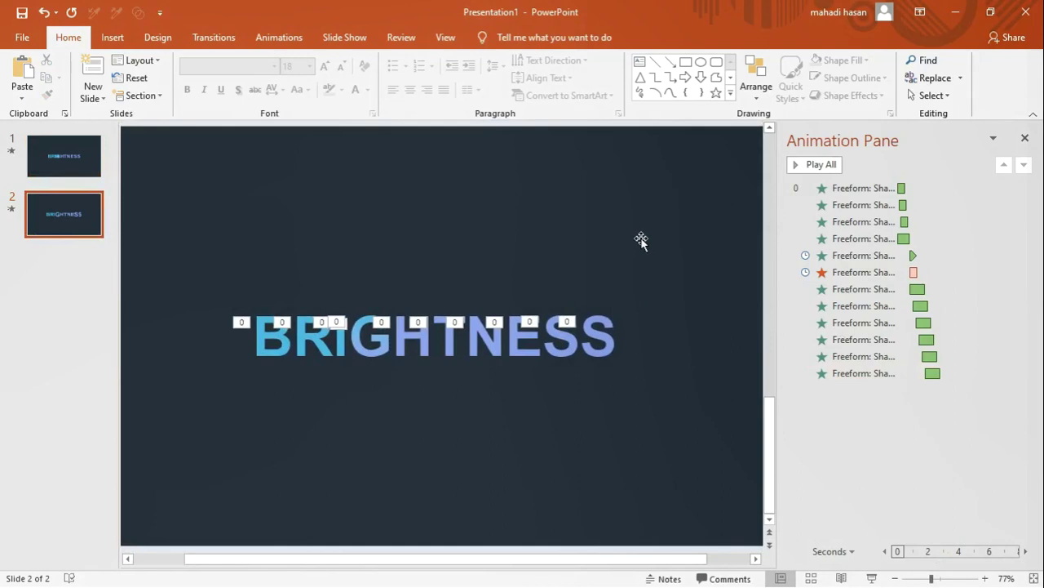
pyautogui.scroll(1, 531, 184)
# Step: Drag one turquoise circle down onto the slide above the right half of BRIGHTNESS
pyautogui.click(447, 131)
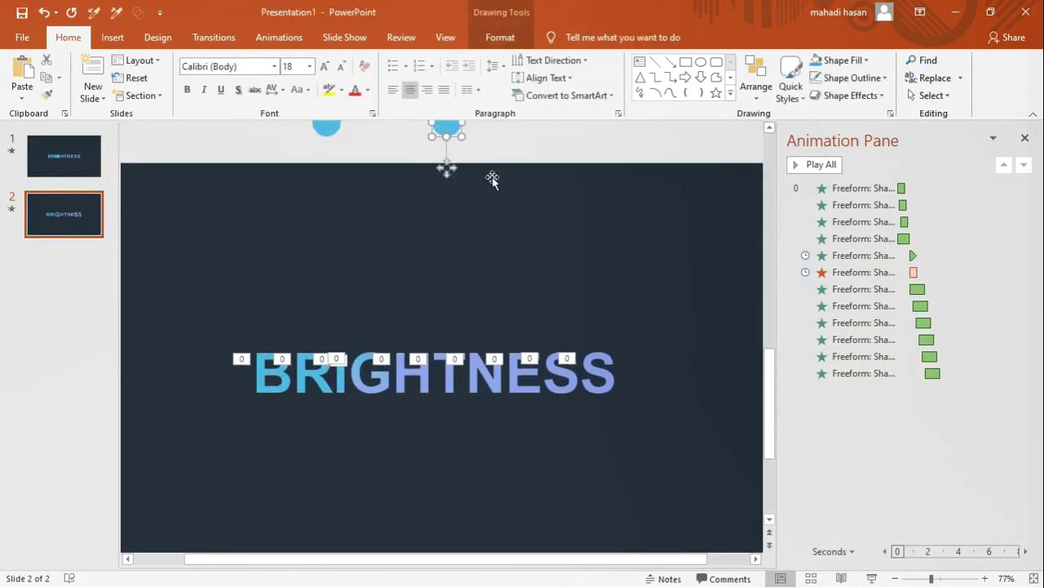
pyautogui.scroll(1, 481, 178)
pyautogui.scroll(1, 470, 180)
pyautogui.moveTo(446, 172); pyautogui.dragTo(531, 268)
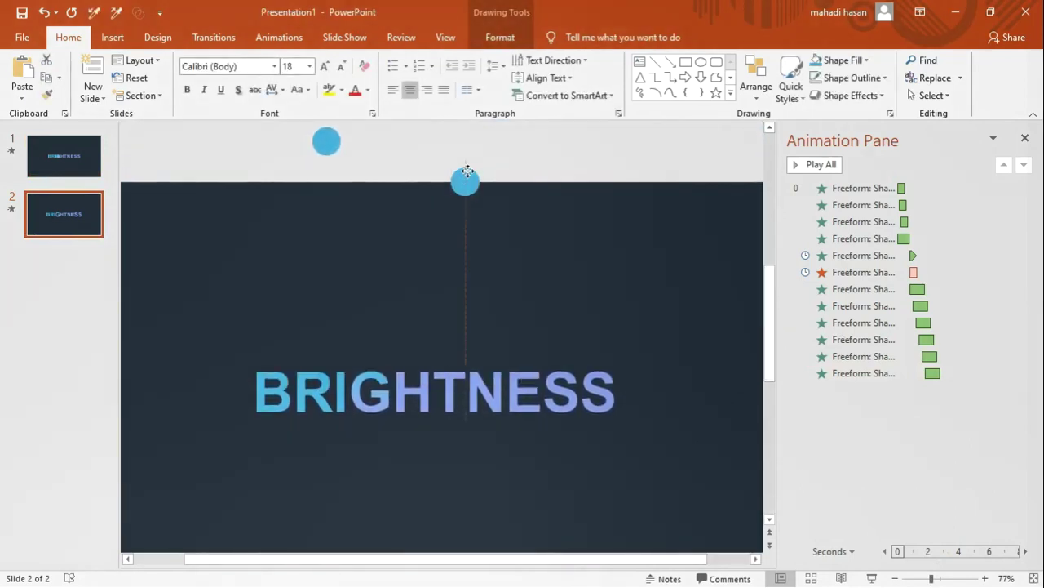
pyautogui.click(717, 63)
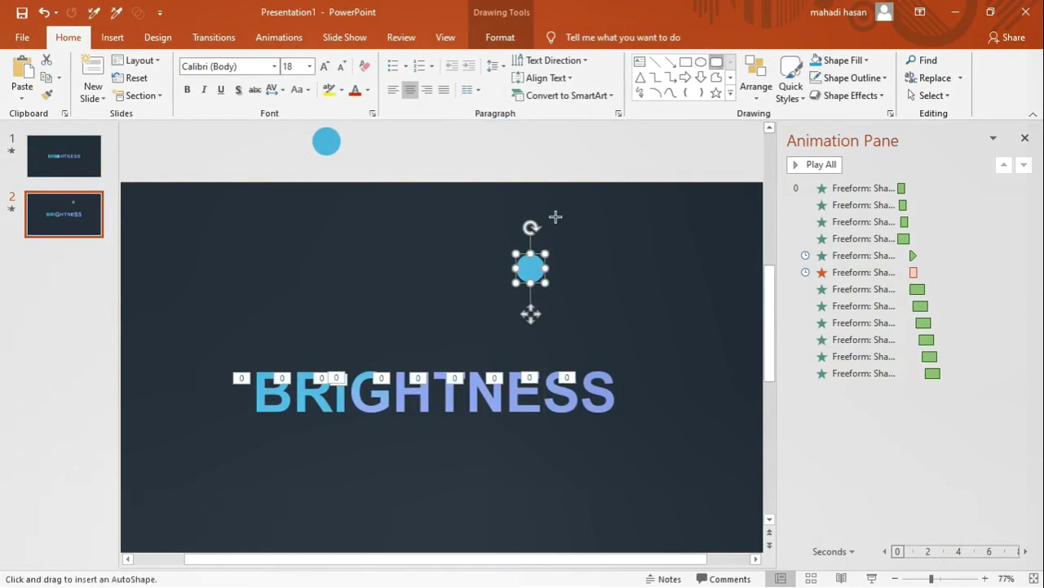
# Step: Draw a tall rounded rectangle beside the circle and make it an outline-free pill
pyautogui.moveTo(544, 218); pyautogui.dragTo(596, 330)
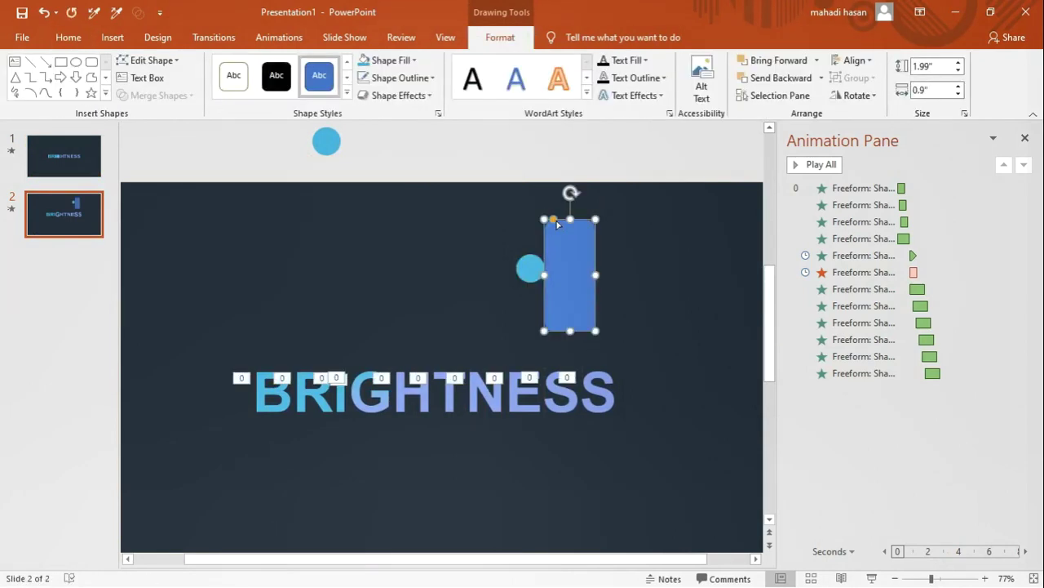
pyautogui.moveTo(554, 219)
pyautogui.mouseDown()
pyautogui.moveTo(585, 224)
pyautogui.moveTo(553, 293)
pyautogui.moveTo(545, 179)
pyautogui.moveTo(540, 213)
pyautogui.mouseUp()
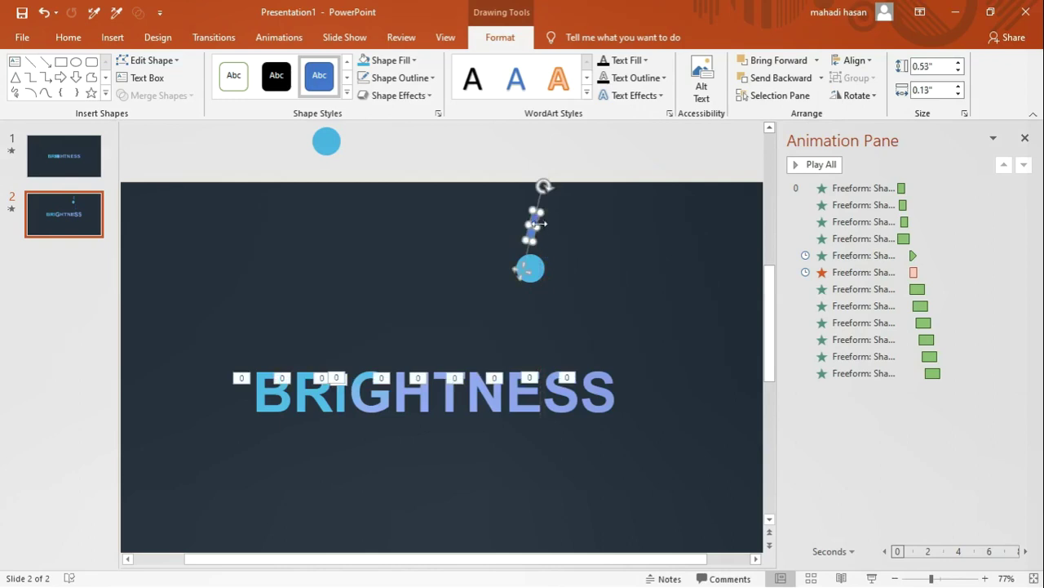
pyautogui.click(400, 78)
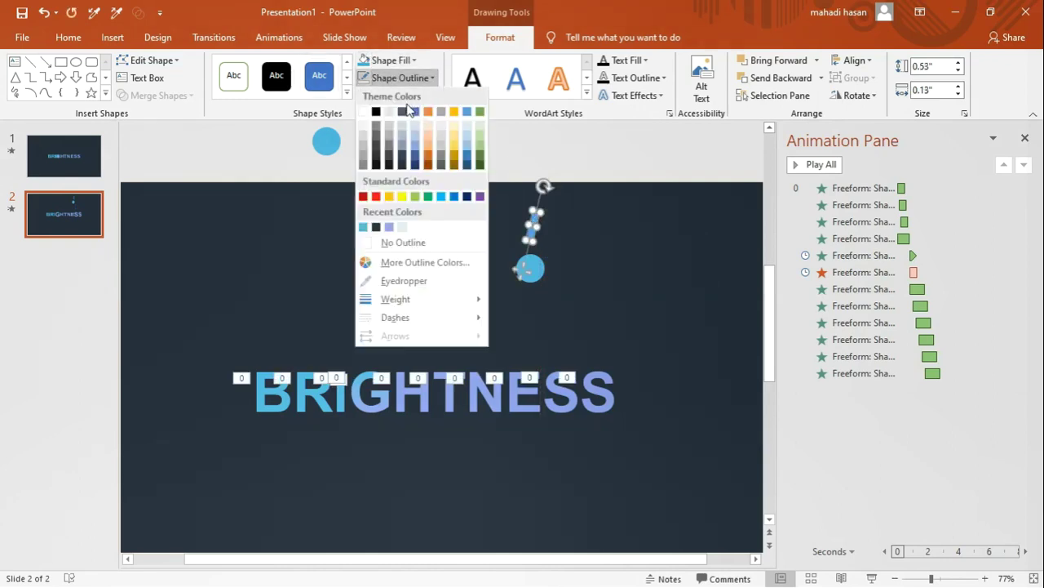
pyautogui.click(405, 243)
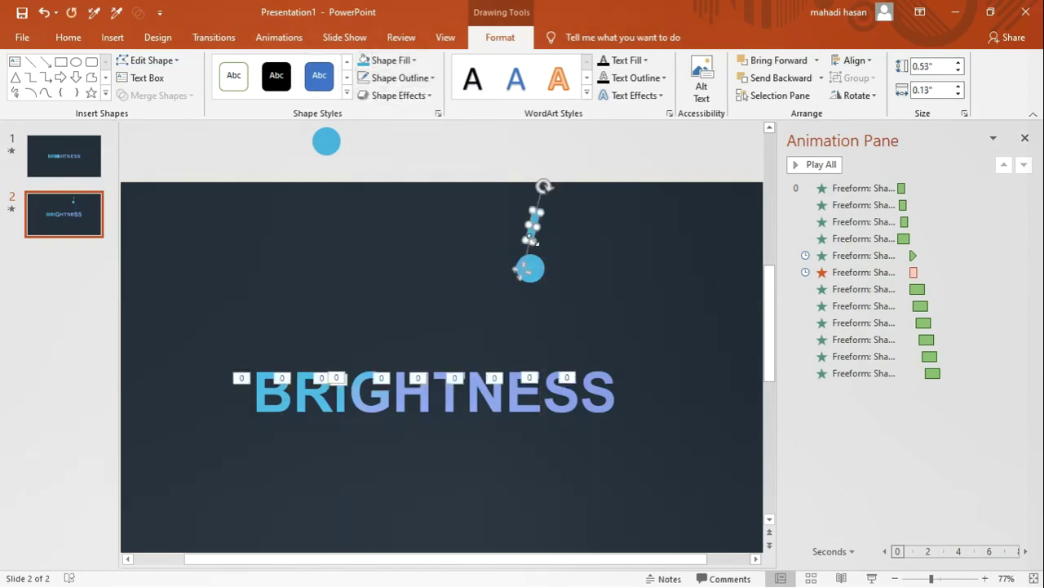
pyautogui.moveTo(521, 273); pyautogui.dragTo(586, 301)
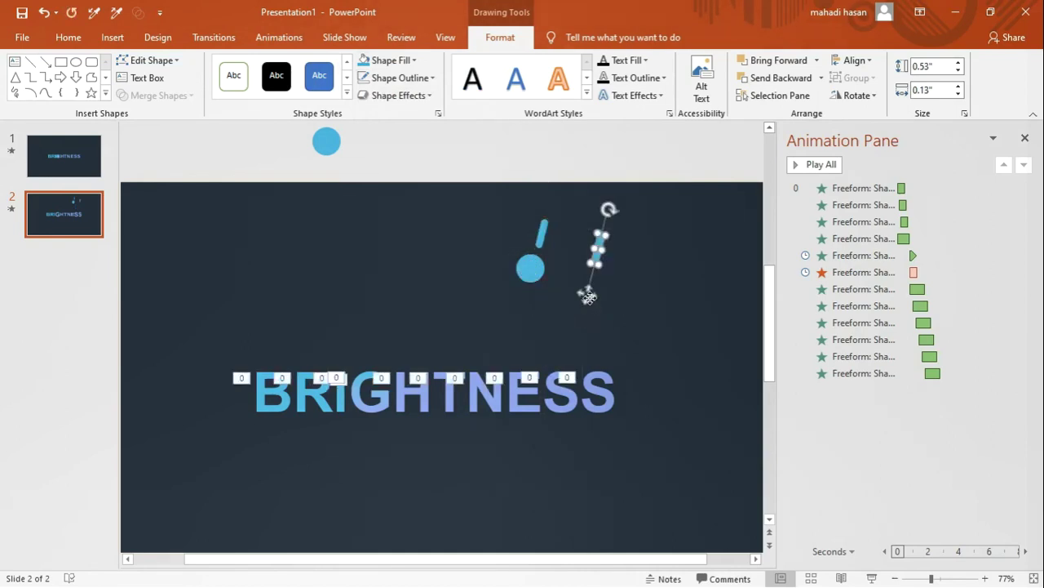
# Step: Duplicate the pill several times with Ctrl+D
pyautogui.hotkey('ctrl', 'd')
pyautogui.hotkey('ctrl', 'd')
pyautogui.hotkey('ctrl', 'd')
pyautogui.hotkey('ctrl', 'd')
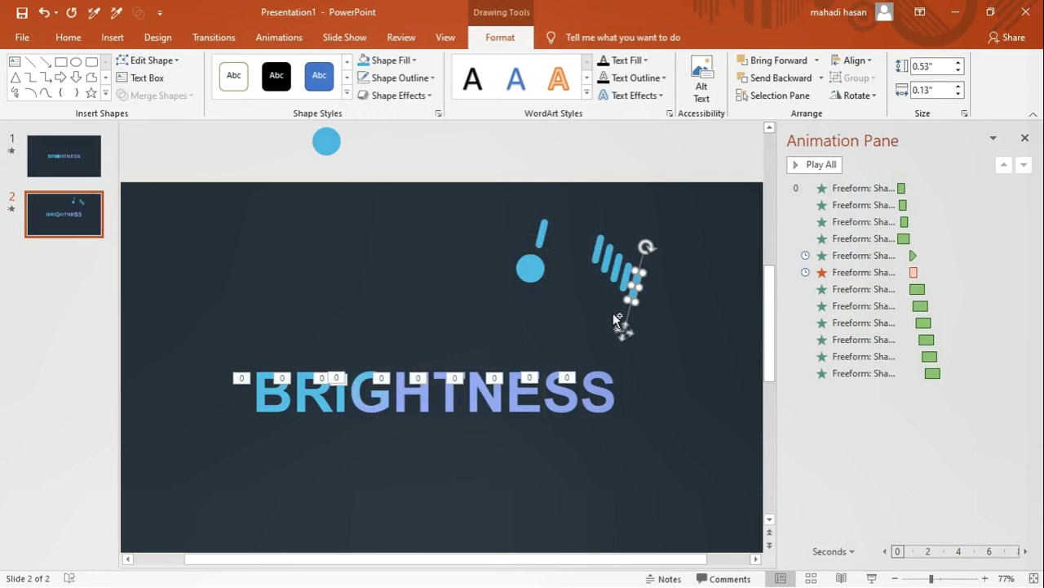
pyautogui.hotkey('ctrl', 'd')
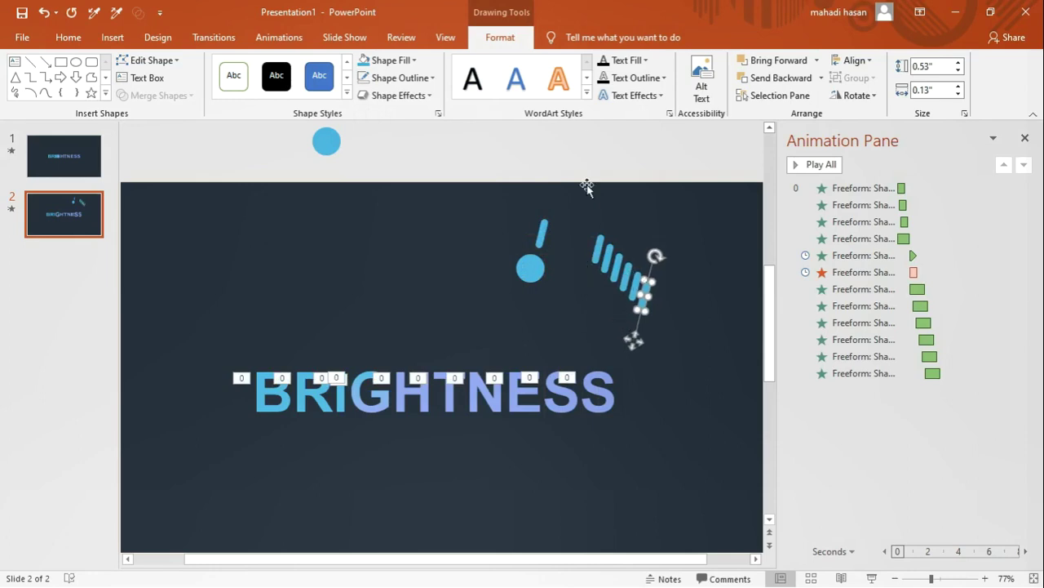
pyautogui.press('Escape')
# Step: Move and rotate one pill copy into a rightward ray beside the circle
pyautogui.moveTo(587, 292)
pyautogui.mouseDown()
pyautogui.moveTo(547, 288)
pyautogui.moveTo(544, 302)
pyautogui.mouseUp()
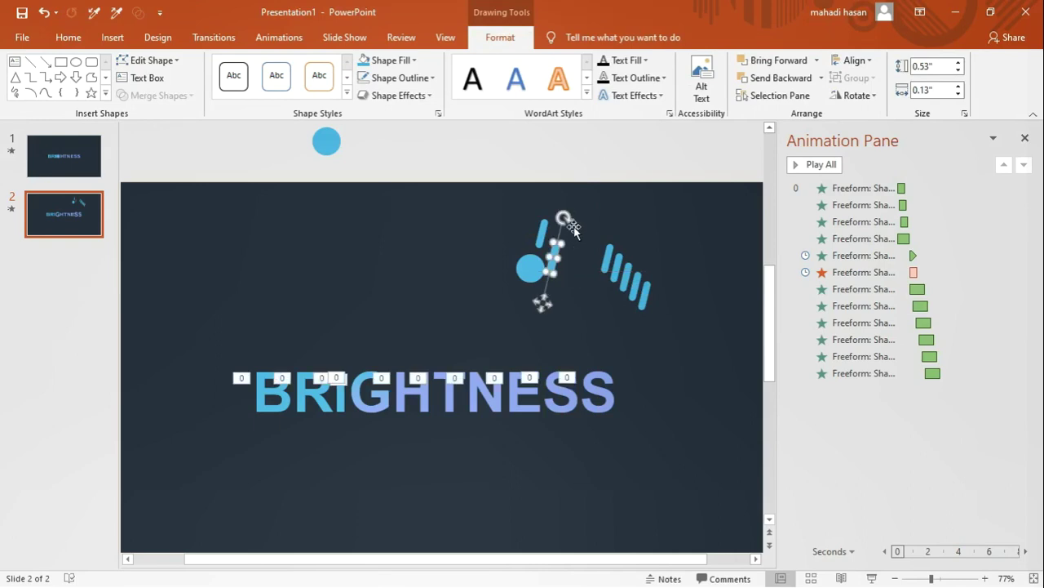
pyautogui.moveTo(565, 215)
pyautogui.mouseDown()
pyautogui.moveTo(589, 242)
pyautogui.moveTo(566, 258)
pyautogui.moveTo(584, 263)
pyautogui.mouseUp()
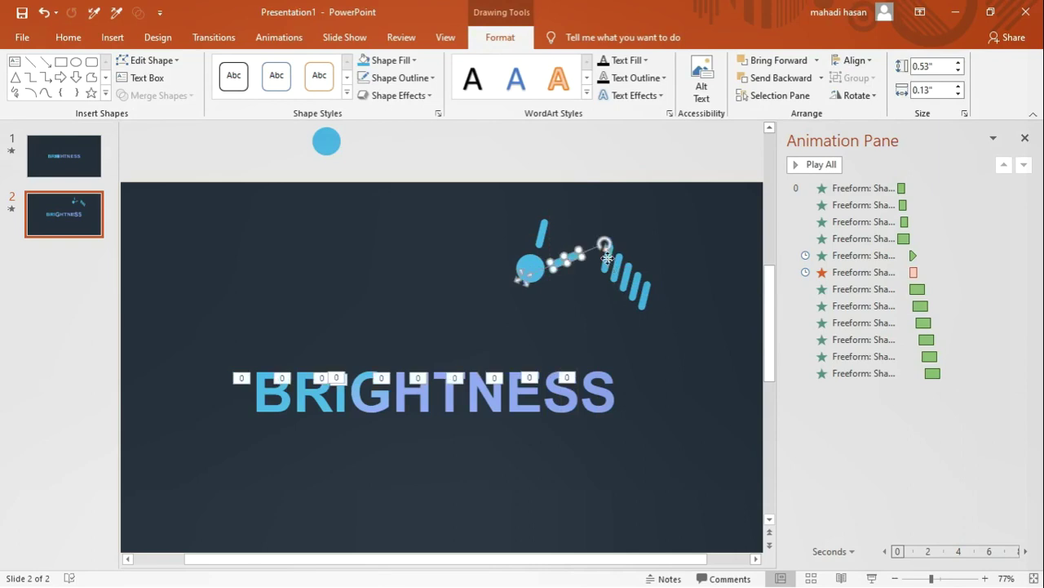
pyautogui.click(606, 258)
pyautogui.moveTo(611, 218)
pyautogui.mouseDown()
pyautogui.moveTo(624, 268)
pyautogui.moveTo(625, 256)
pyautogui.moveTo(571, 286)
pyautogui.moveTo(600, 307)
pyautogui.moveTo(567, 301)
pyautogui.mouseUp()
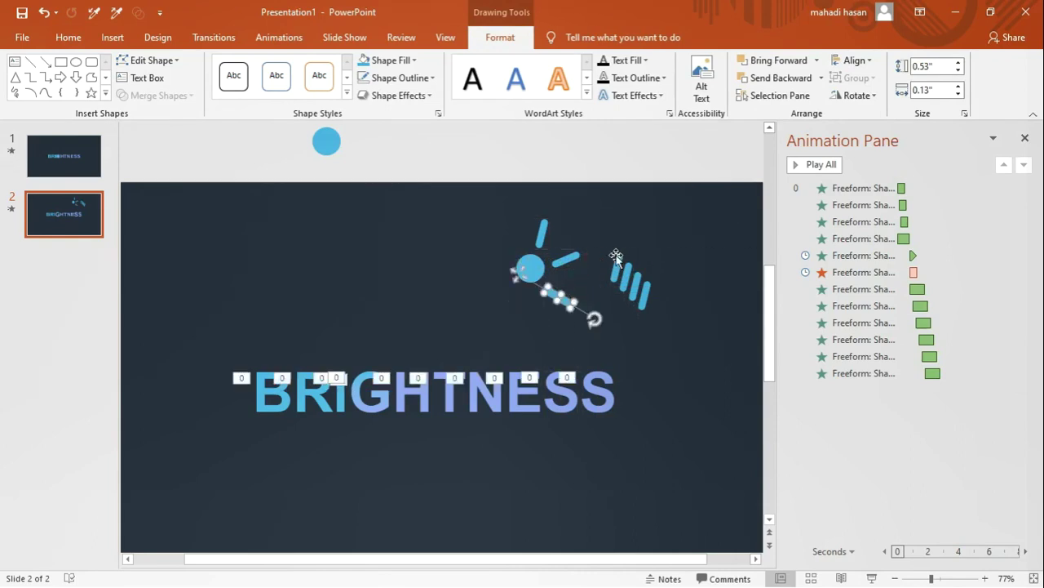
# Step: Move another stripe below the circle and rotate it into a downward ray
pyautogui.click(617, 262)
pyautogui.moveTo(617, 265); pyautogui.dragTo(594, 272)
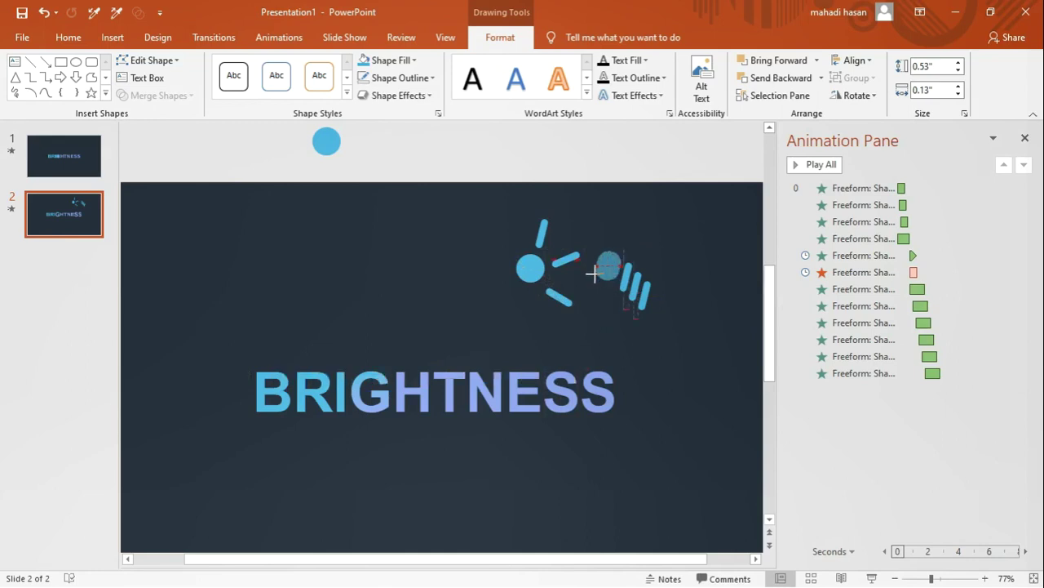
pyautogui.hotkey('ctrl', 'z')
pyautogui.moveTo(604, 303); pyautogui.dragTo(510, 347)
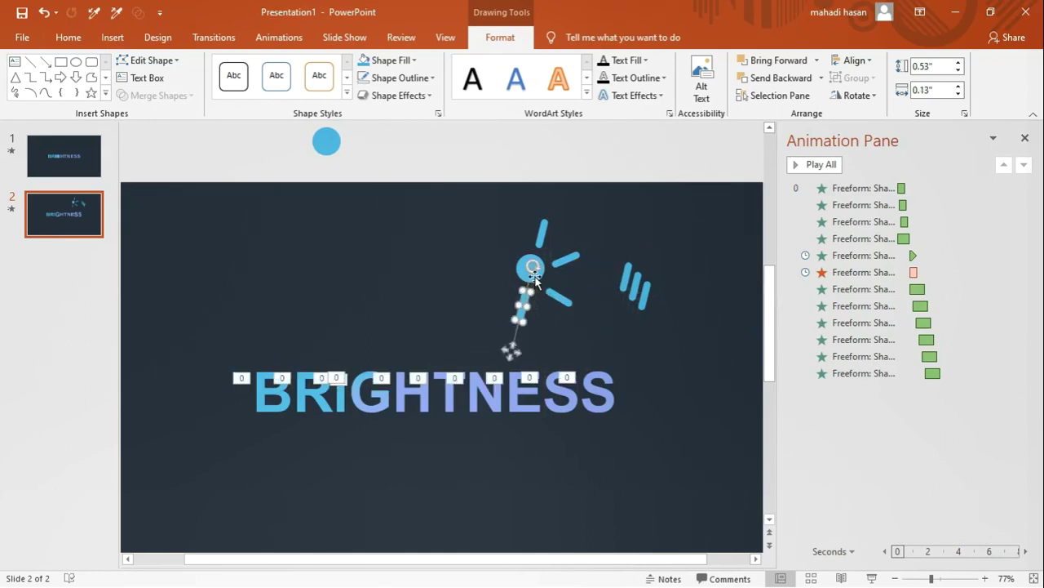
pyautogui.moveTo(533, 267); pyautogui.dragTo(527, 307)
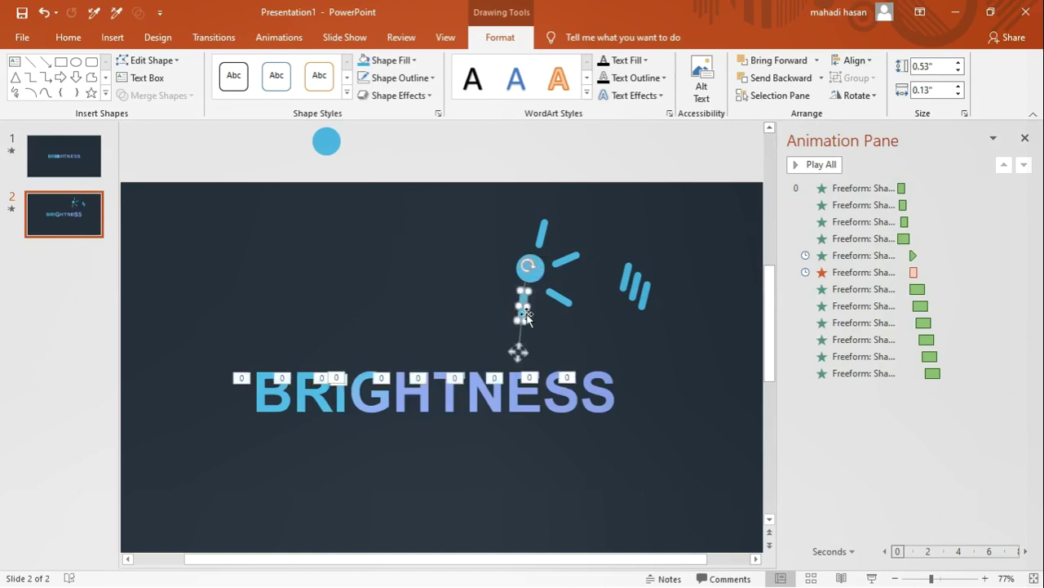
pyautogui.moveTo(519, 351); pyautogui.dragTo(524, 353)
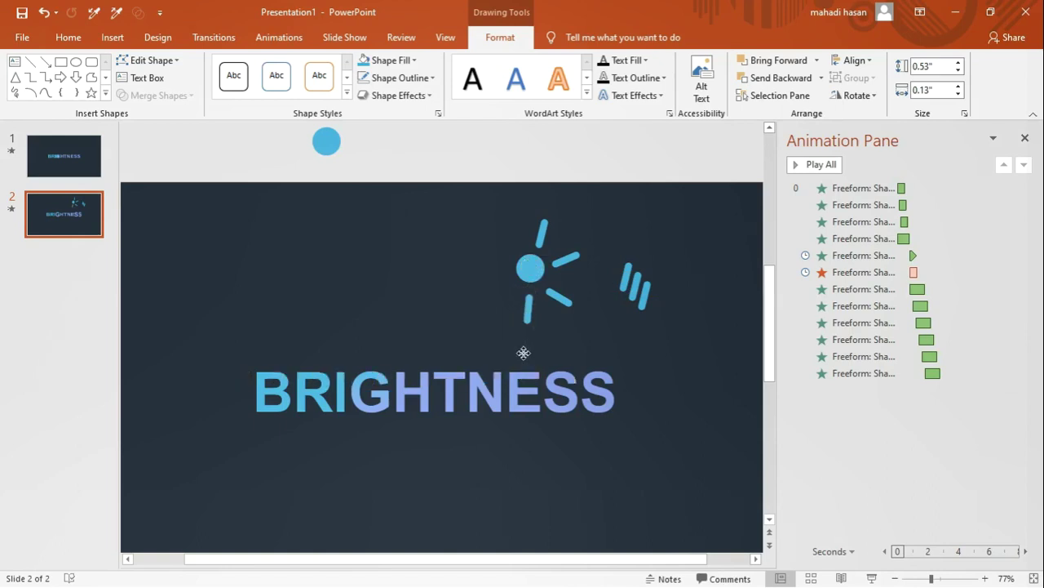
pyautogui.moveTo(523, 352); pyautogui.dragTo(520, 357)
# Step: Place two more stripes as diagonal rays at the circle's upper left and lower left
pyautogui.click(625, 273)
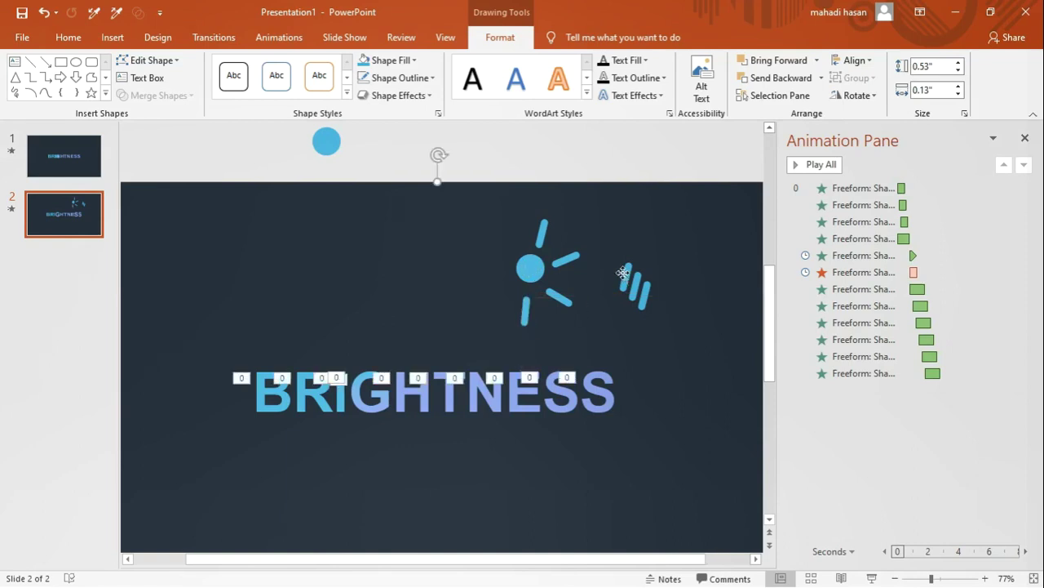
pyautogui.moveTo(630, 234); pyautogui.dragTo(569, 226)
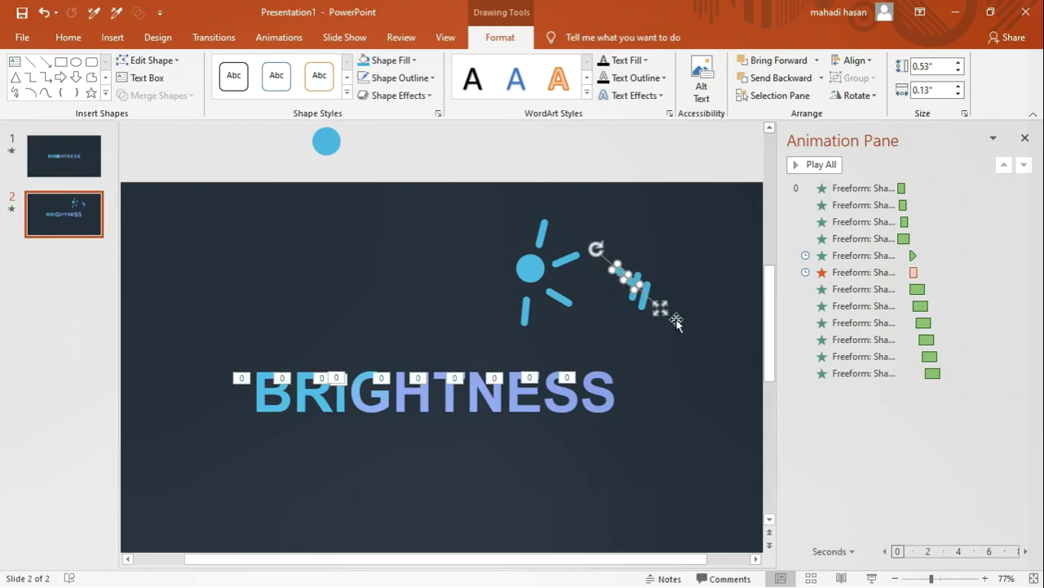
pyautogui.moveTo(662, 311); pyautogui.dragTo(539, 285)
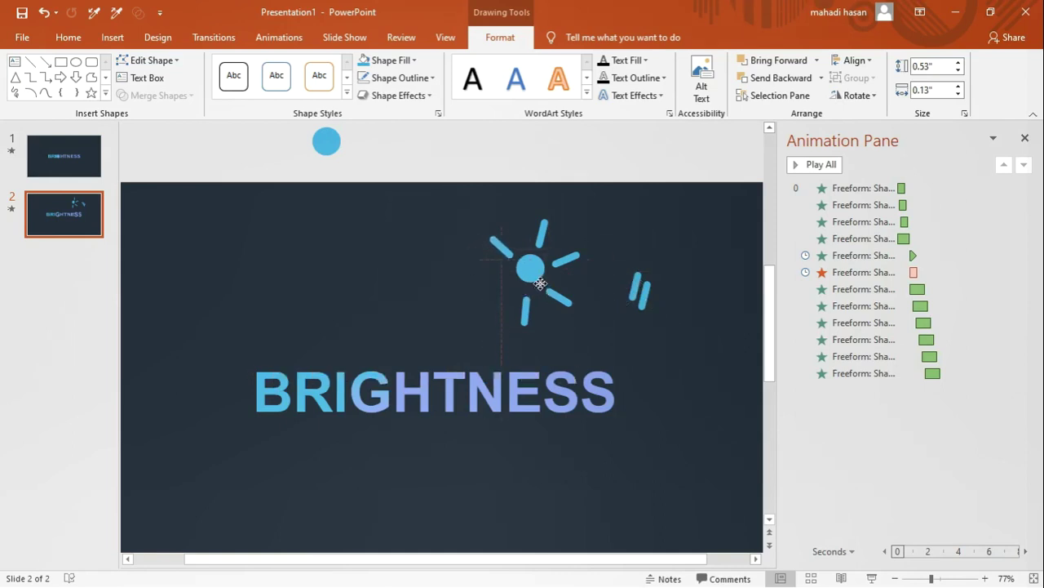
pyautogui.moveTo(540, 285); pyautogui.dragTo(541, 284)
pyautogui.click(634, 287)
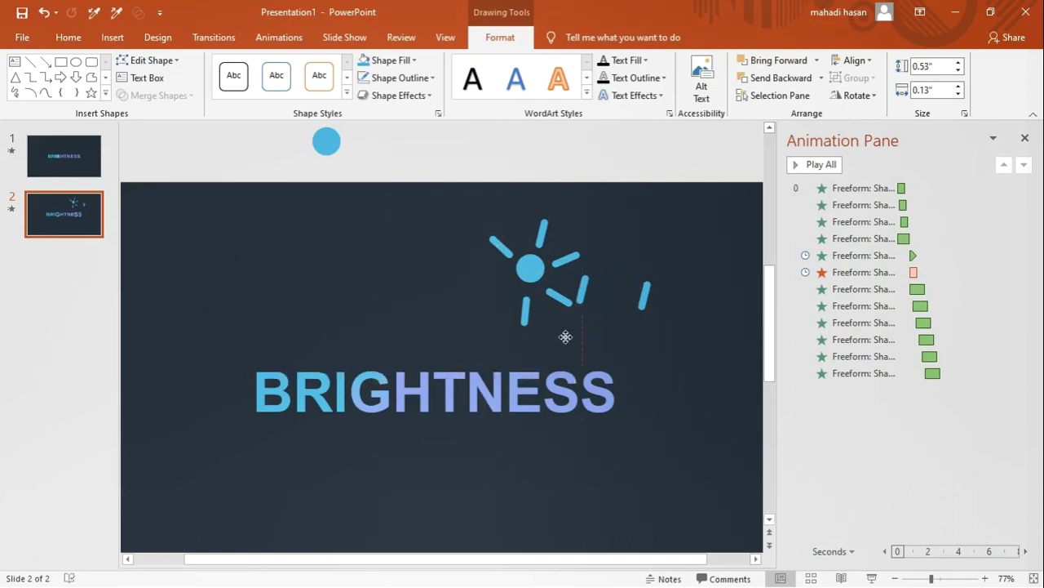
pyautogui.moveTo(623, 330); pyautogui.dragTo(496, 339)
pyautogui.moveTo(520, 256); pyautogui.dragTo(531, 278)
pyautogui.click(466, 323)
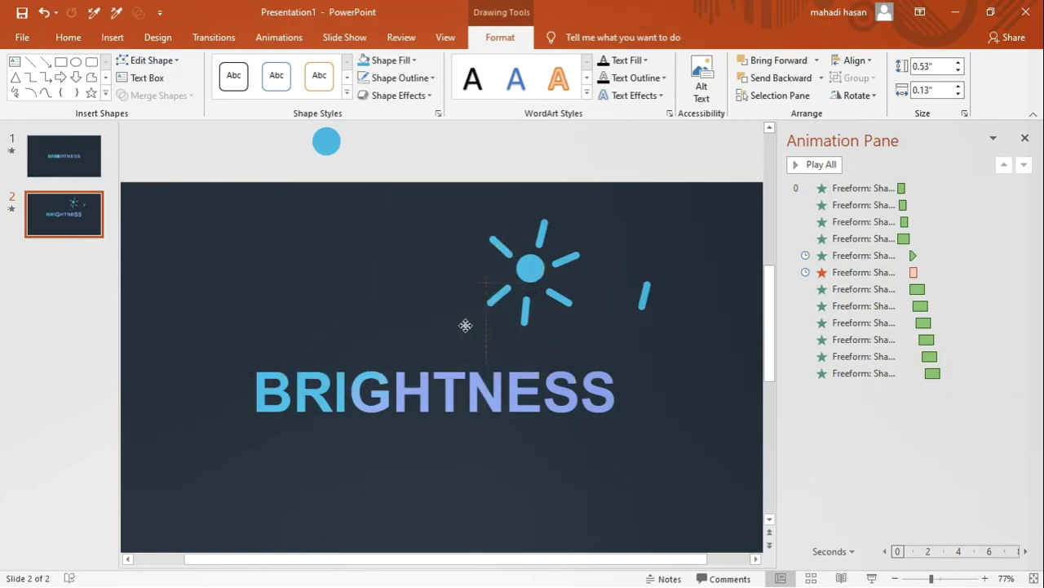
# Step: Delete the leftover stripe, keeping the lower-right ray at its original size
pyautogui.click(644, 295)
pyautogui.press('Delete')
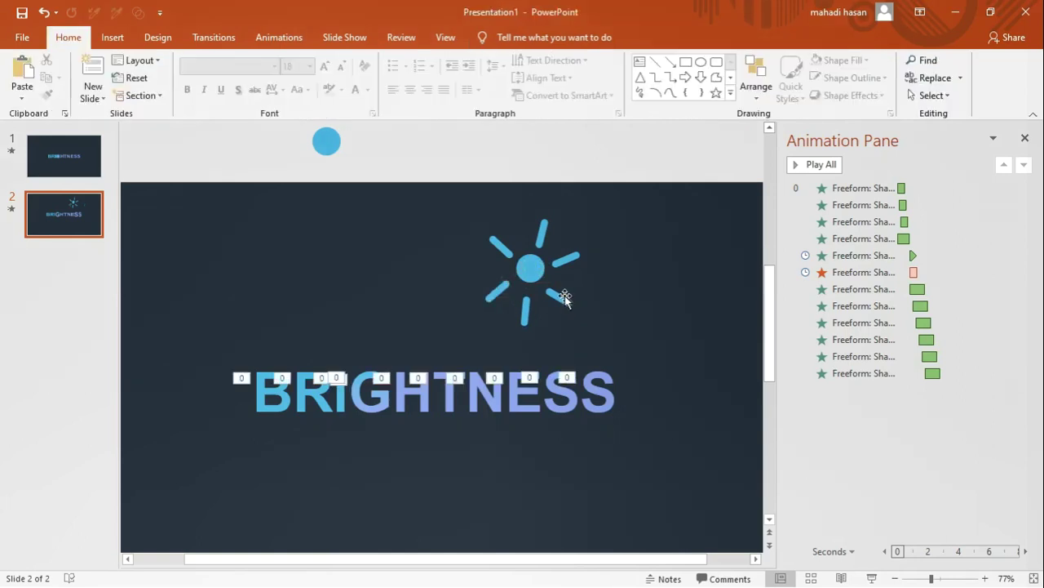
pyautogui.click(563, 297)
pyautogui.moveTo(572, 308); pyautogui.dragTo(570, 305)
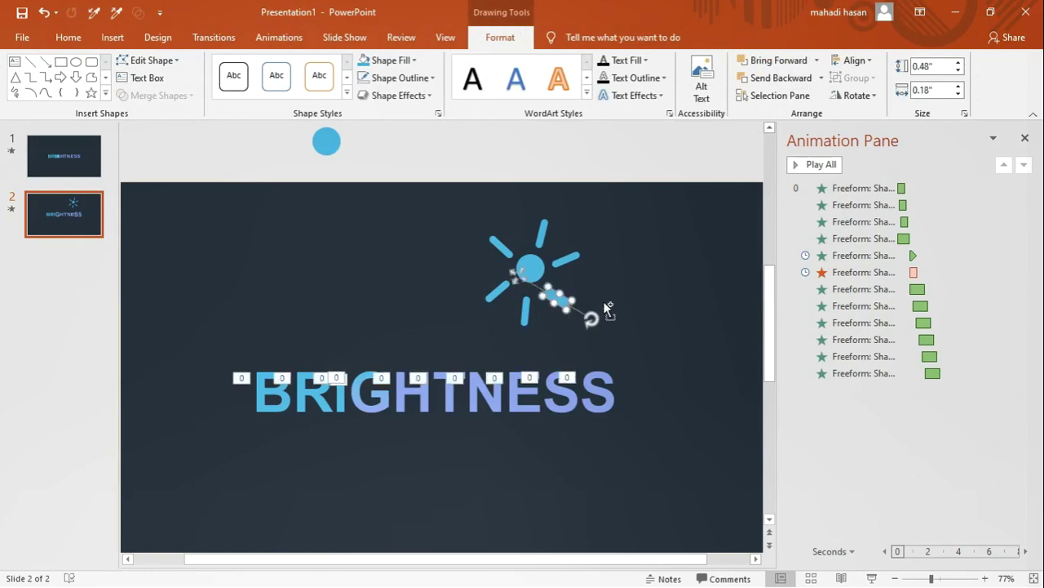
pyautogui.hotkey('ctrl', 'z')
# Step: Shift-select all the rays around the circle together
pyautogui.keyDown('shift'); pyautogui.click(571, 257); pyautogui.keyUp('shift')
pyautogui.keyDown('shift'); pyautogui.click(541, 231); pyautogui.keyUp('shift')
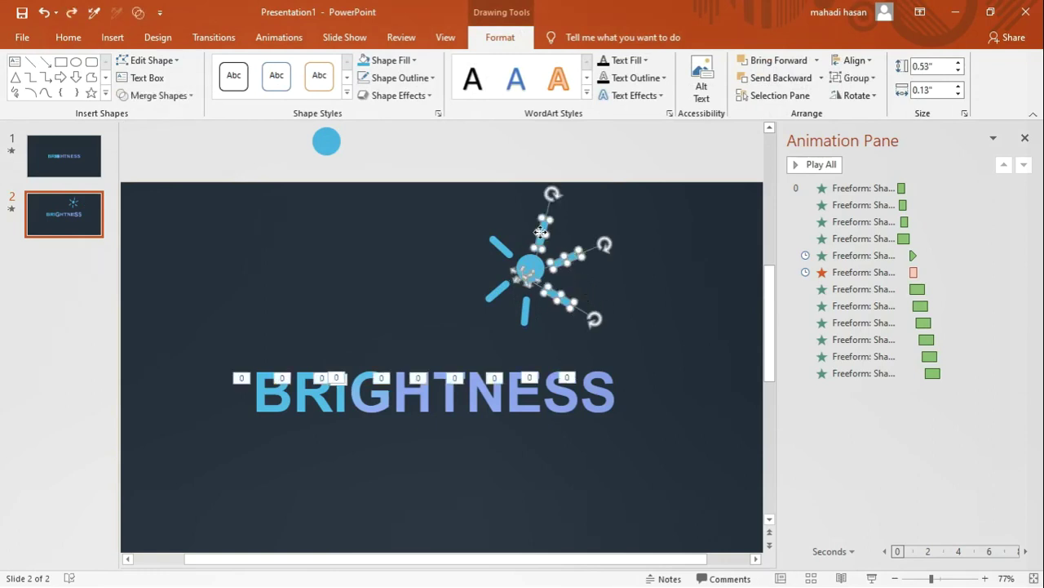
pyautogui.keyDown('shift'); pyautogui.click(500, 245); pyautogui.keyUp('shift')
pyautogui.keyDown('shift'); pyautogui.click(495, 294); pyautogui.keyUp('shift')
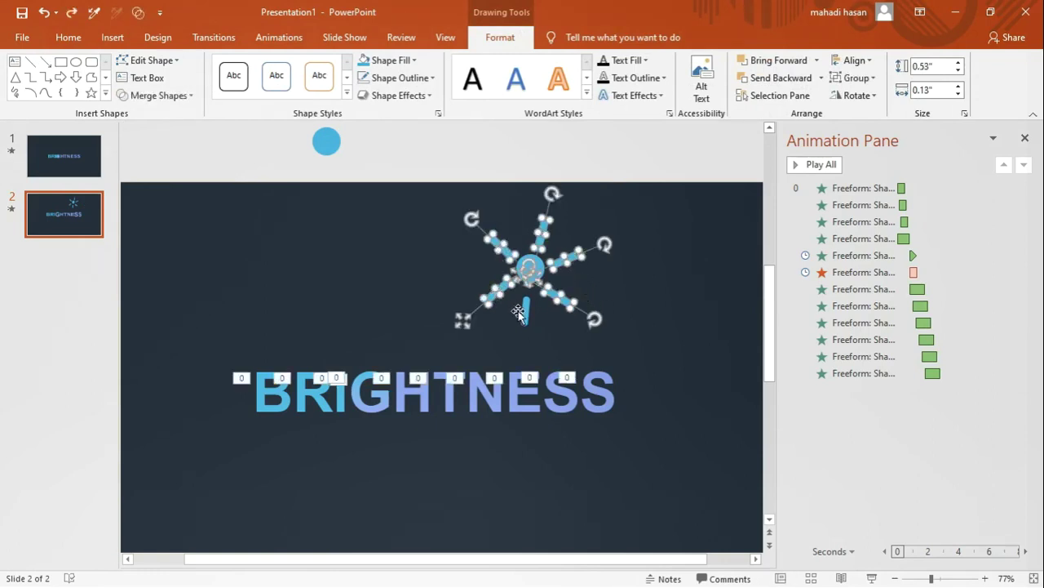
pyautogui.keyDown('shift'); pyautogui.click(525, 316); pyautogui.keyUp('shift')
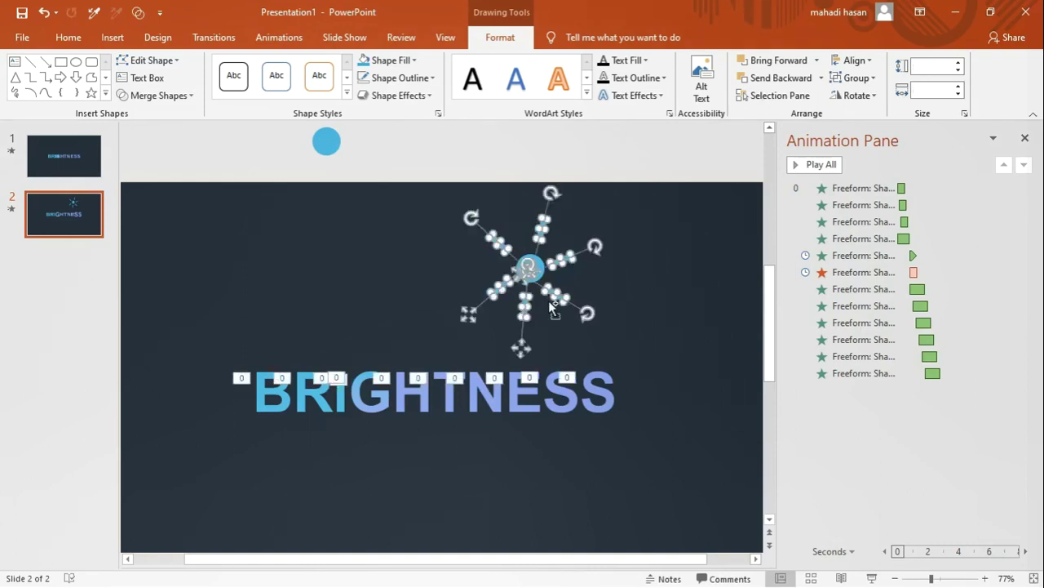
pyautogui.click(540, 233)
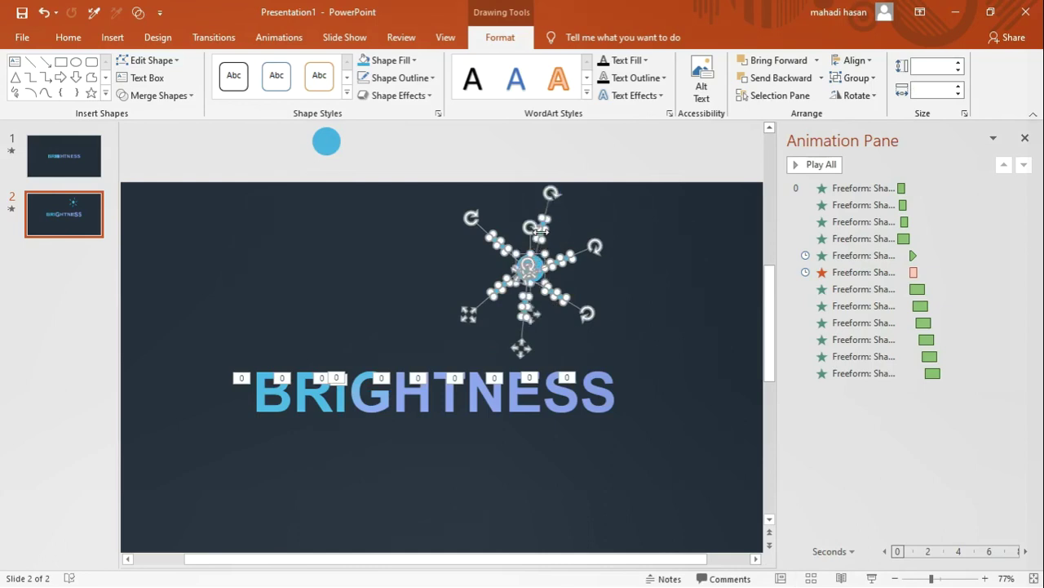
# Step: Group the sun shapes and shrink the group to about 1.05 by 0.89 inches inside the G
pyautogui.hotkey('ctrl', 'g')
pyautogui.moveTo(537, 269); pyautogui.dragTo(370, 389)
pyautogui.moveTo(414, 446); pyautogui.dragTo(402, 434)
pyautogui.moveTo(367, 394); pyautogui.dragTo(369, 389)
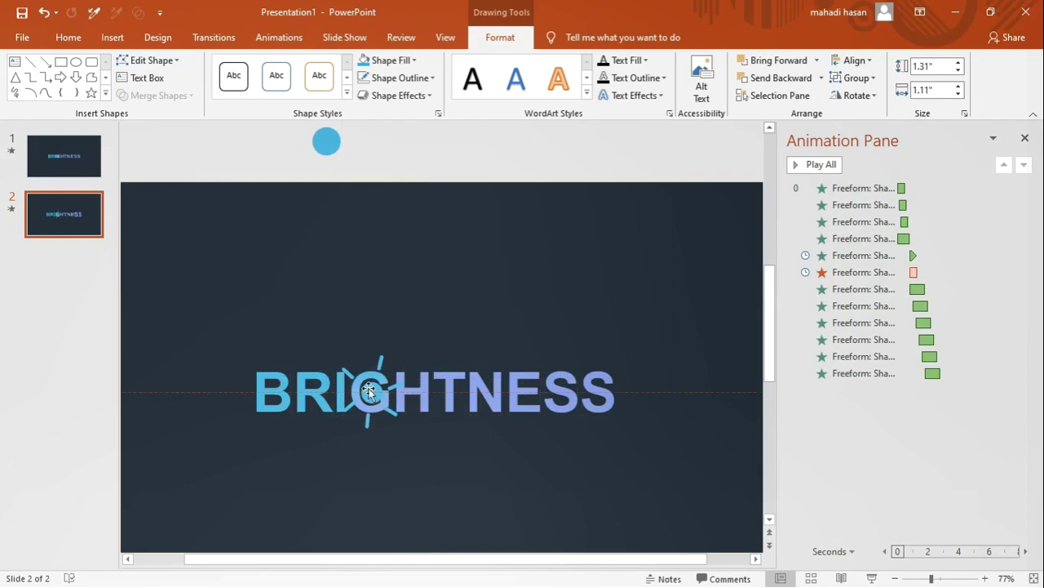
pyautogui.moveTo(369, 389); pyautogui.dragTo(371, 391)
pyautogui.moveTo(409, 435); pyautogui.dragTo(371, 395)
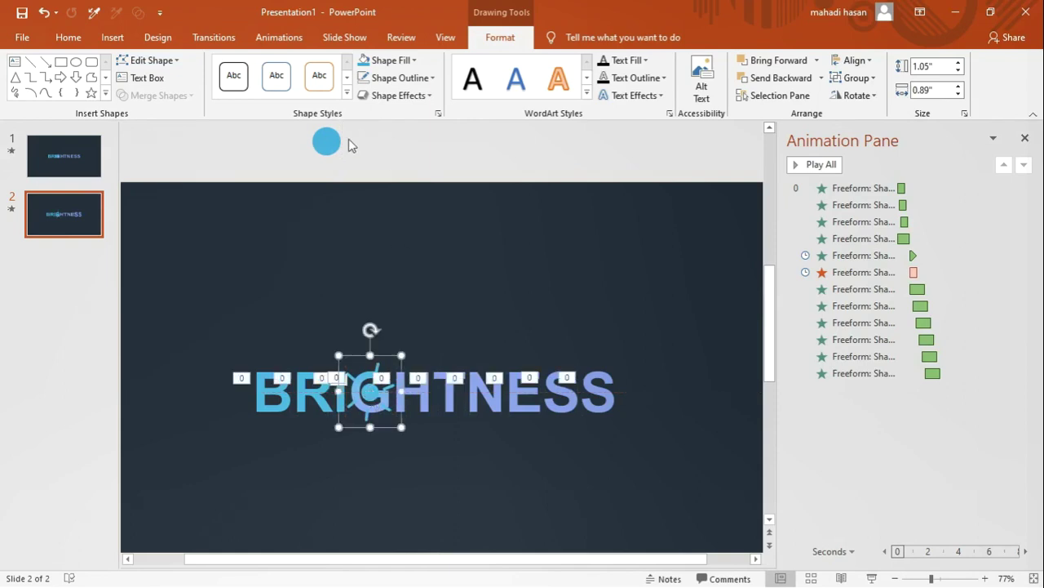
# Step: Undo an accidental move of the spare circle and reselect the sun group
pyautogui.click(331, 146)
pyautogui.moveTo(326, 141)
pyautogui.mouseDown()
pyautogui.moveTo(362, 150)
pyautogui.moveTo(375, 202)
pyautogui.moveTo(386, 157)
pyautogui.mouseUp()
pyautogui.hotkey('ctrl', 'z')
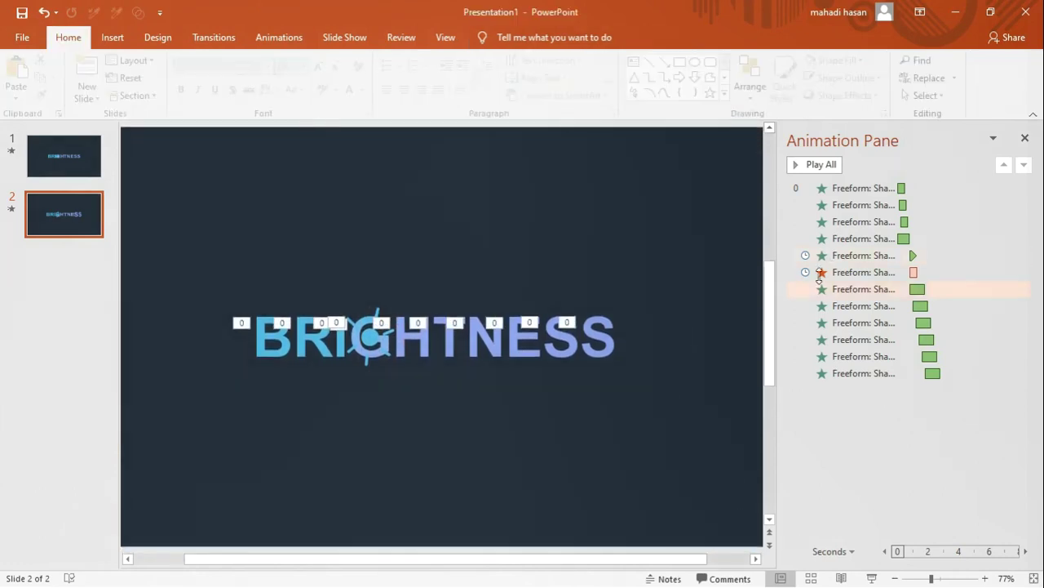
pyautogui.click(378, 339)
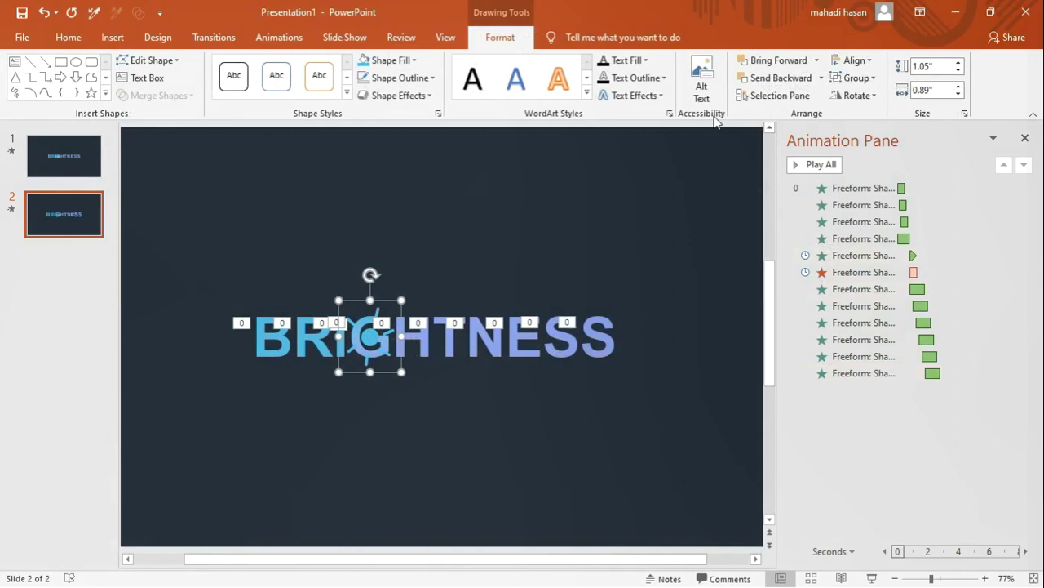
# Step: Give the sun group a Shape entrance animation with Direction set to Out
pyautogui.click(280, 38)
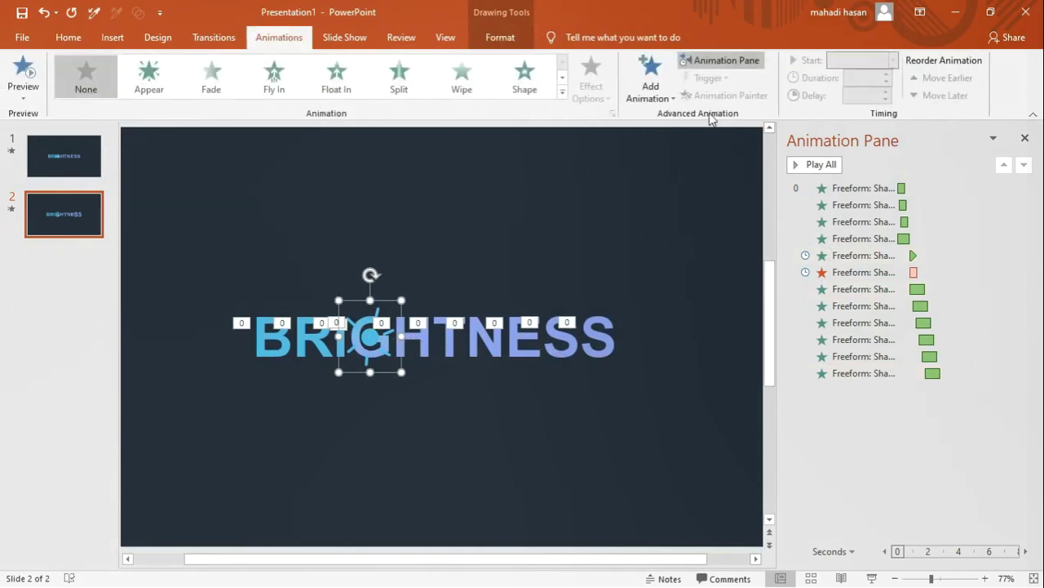
pyautogui.click(651, 78)
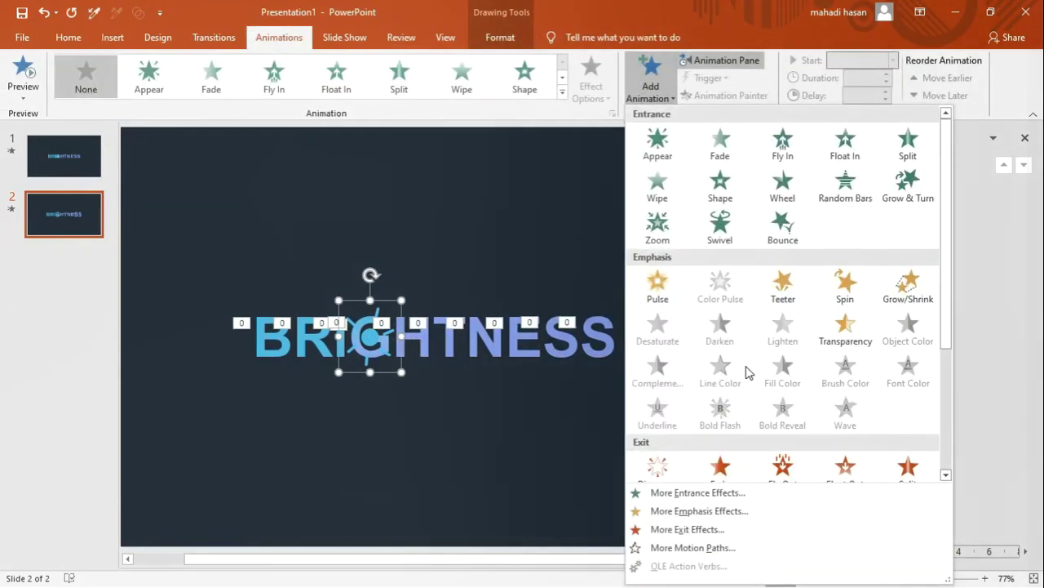
pyautogui.scroll(-3, 759, 370)
pyautogui.scroll(3, 672, 375)
pyautogui.click(525, 75)
pyautogui.click(525, 75)
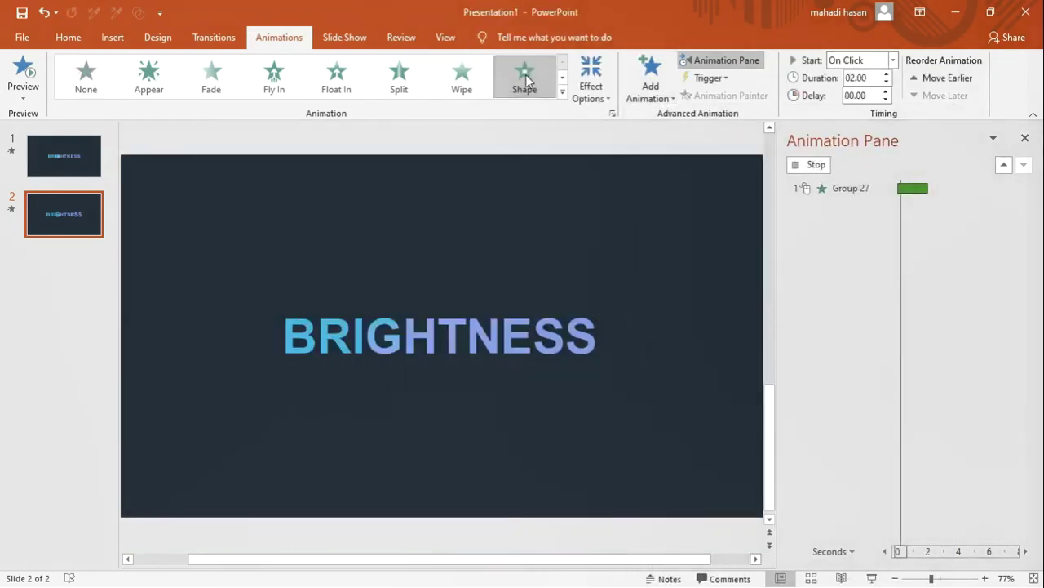
pyautogui.click(601, 77)
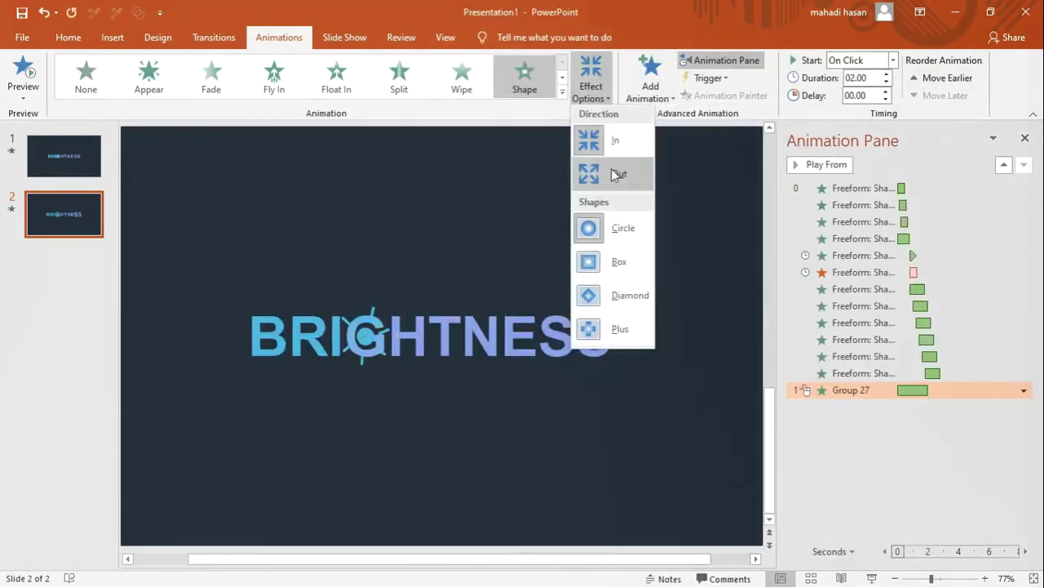
pyautogui.click(614, 173)
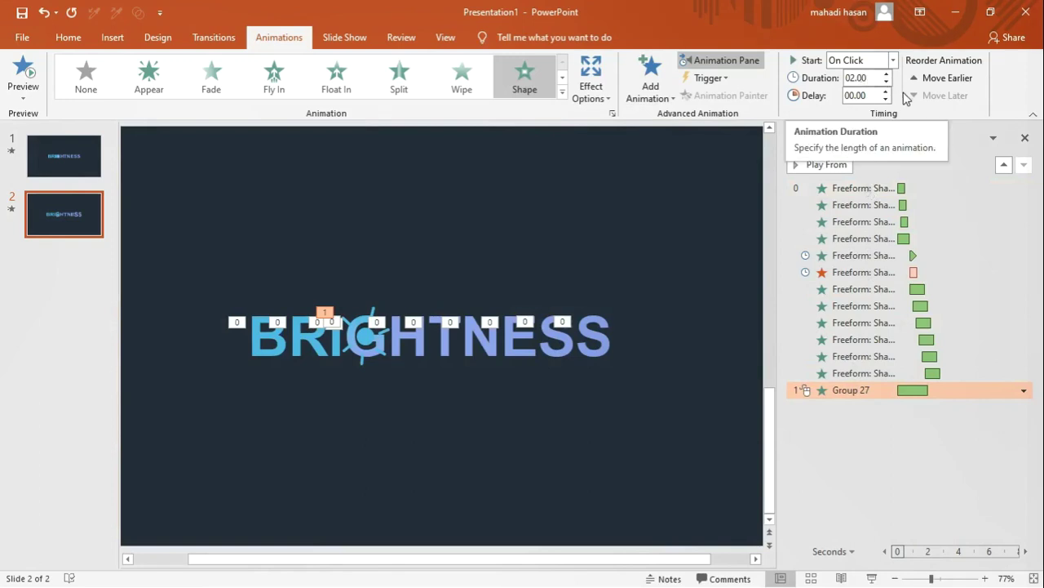
# Step: Shorten the sun animation, start it After Previous, and preview the whole sequence
pyautogui.click(887, 82)
pyautogui.click(887, 83)
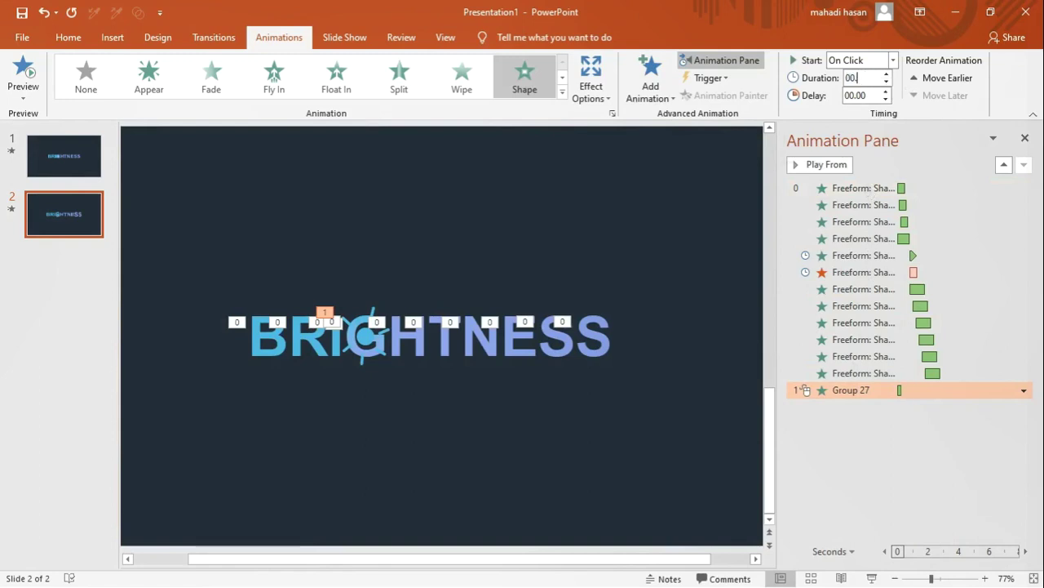
pyautogui.write('30')
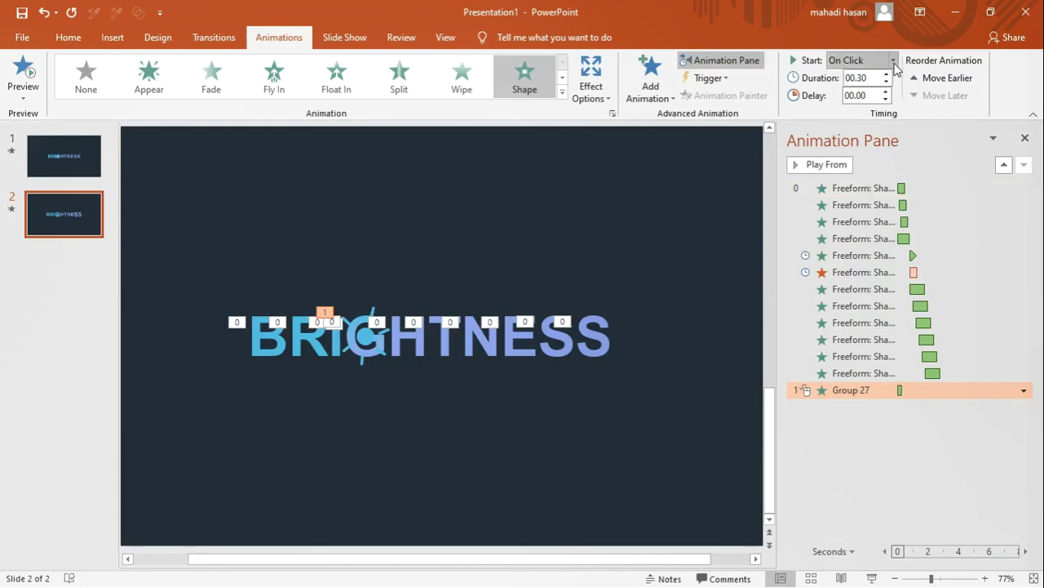
pyautogui.click(894, 60)
pyautogui.click(883, 107)
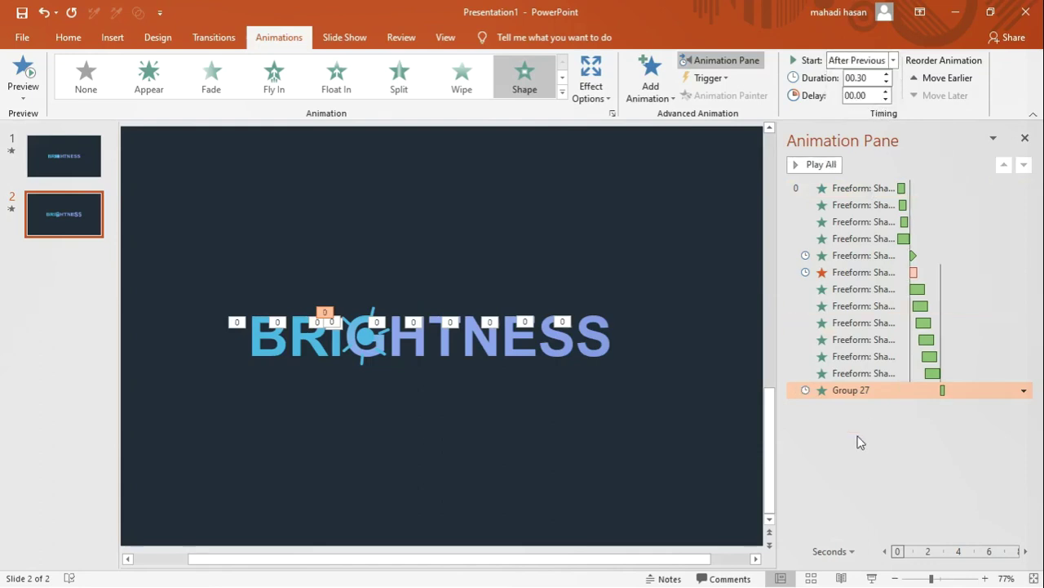
pyautogui.click(803, 165)
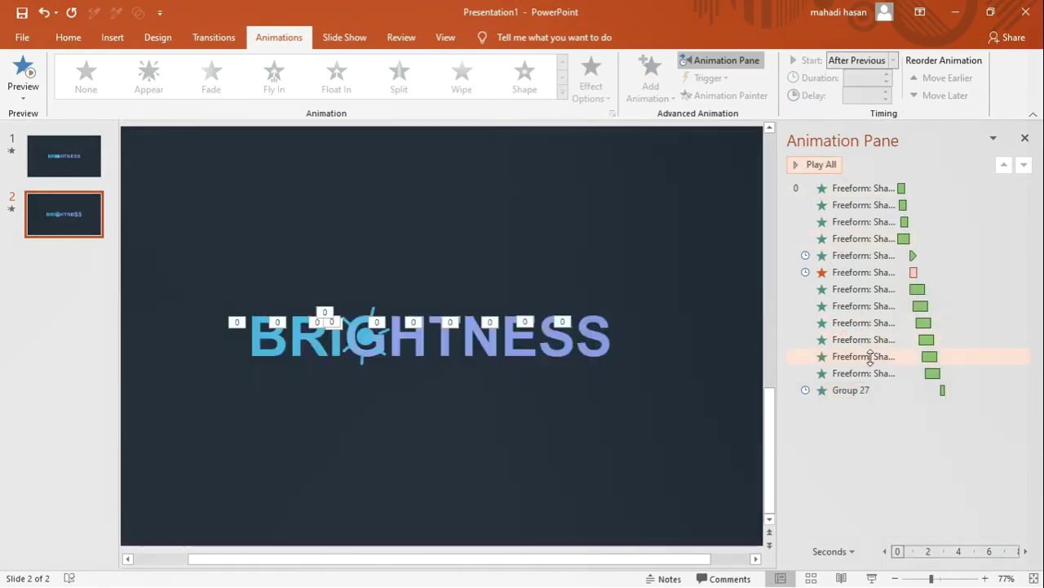
# Step: Set Group 27 to start With Previous, lasting 00.01 seconds with a 00.25-second delay
pyautogui.click(865, 390)
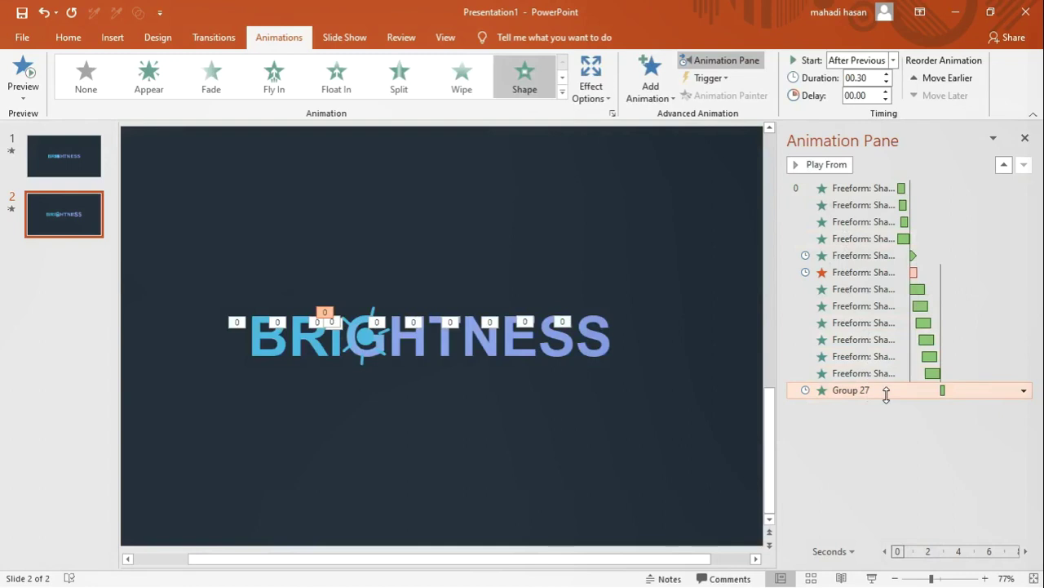
pyautogui.click(894, 61)
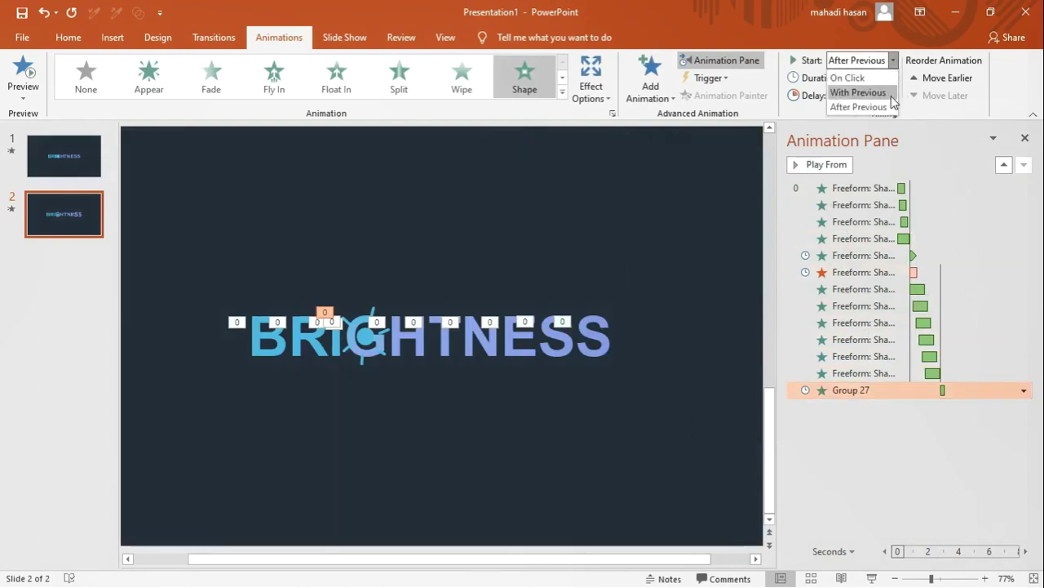
pyautogui.click(885, 95)
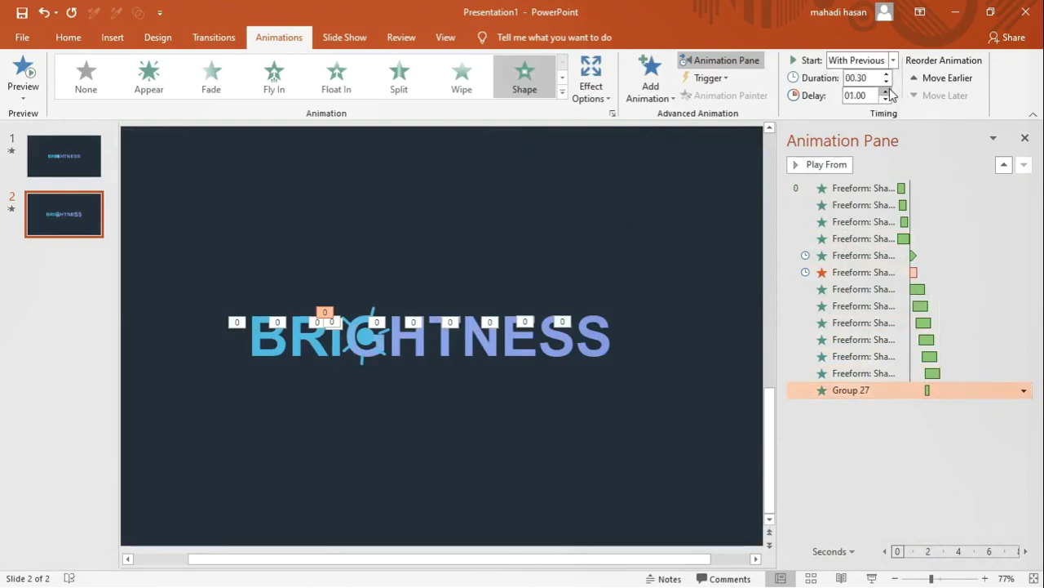
pyautogui.click(887, 81)
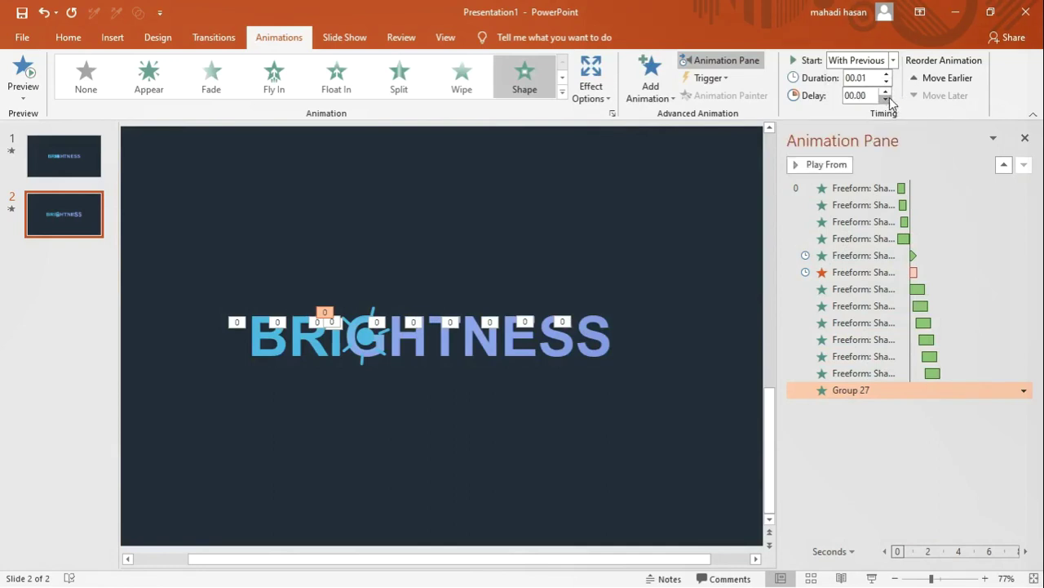
pyautogui.click(886, 91)
pyautogui.click(873, 420)
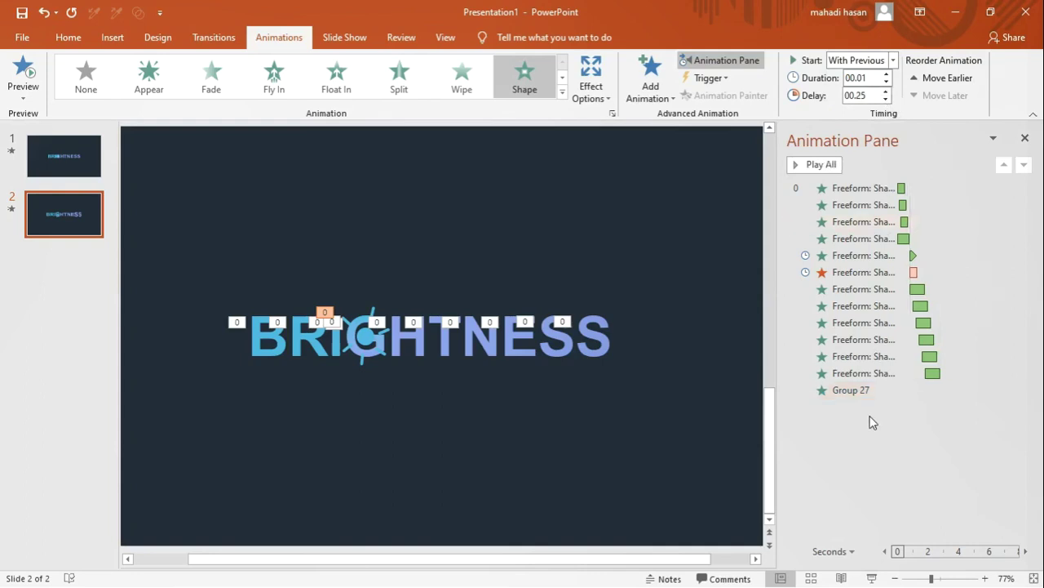
pyautogui.click(879, 373)
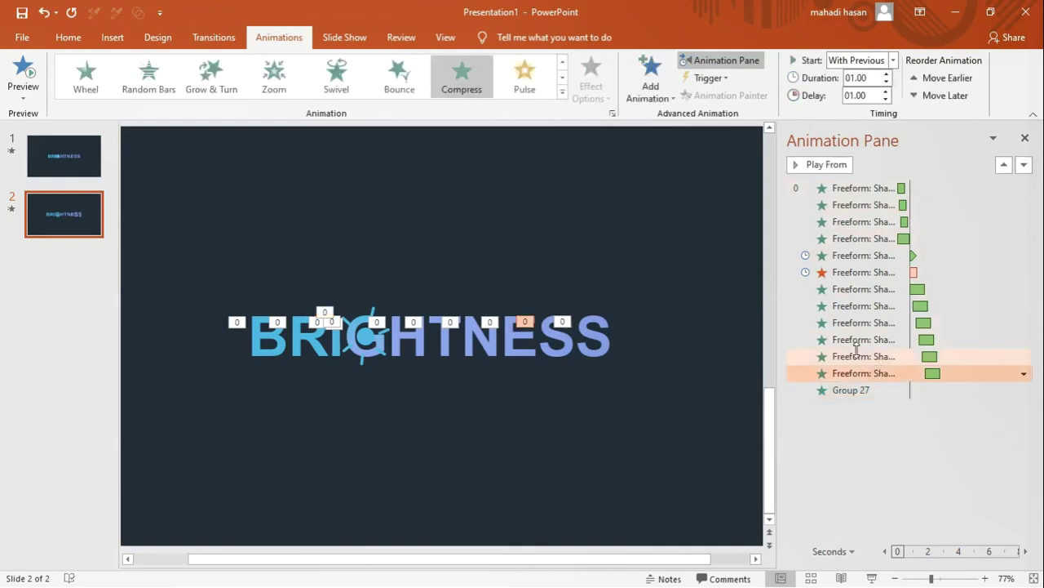
# Step: Set the Group 27 sun animation to start After Previous with a 00.25 delay
pyautogui.click(816, 164)
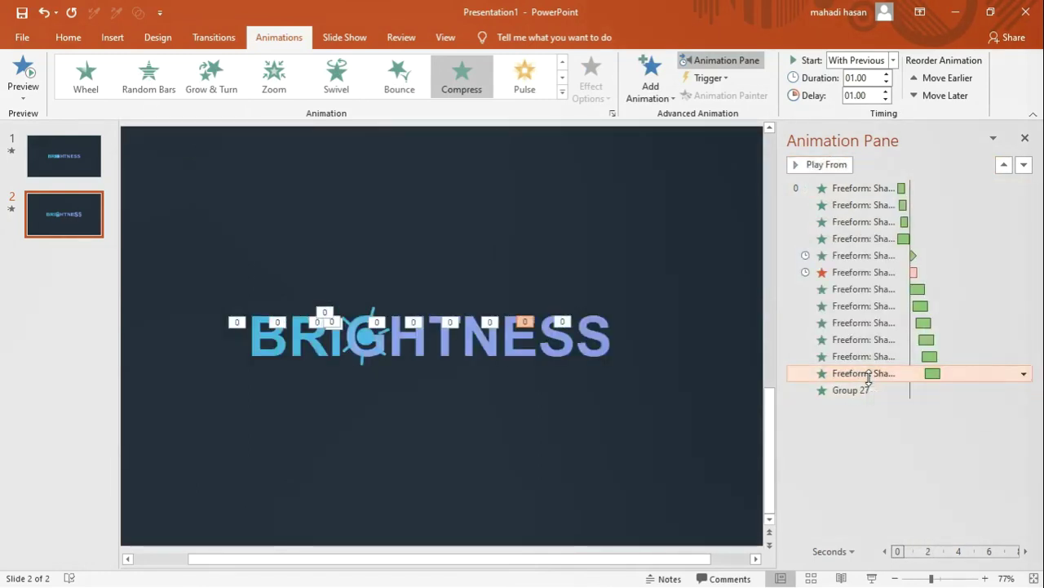
pyautogui.click(865, 390)
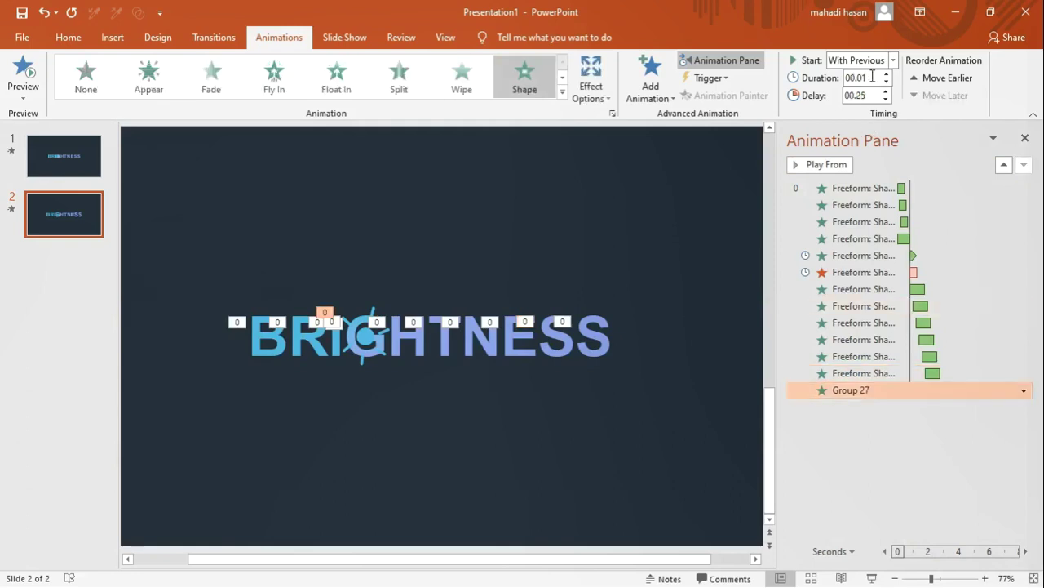
pyautogui.click(893, 60)
pyautogui.click(865, 105)
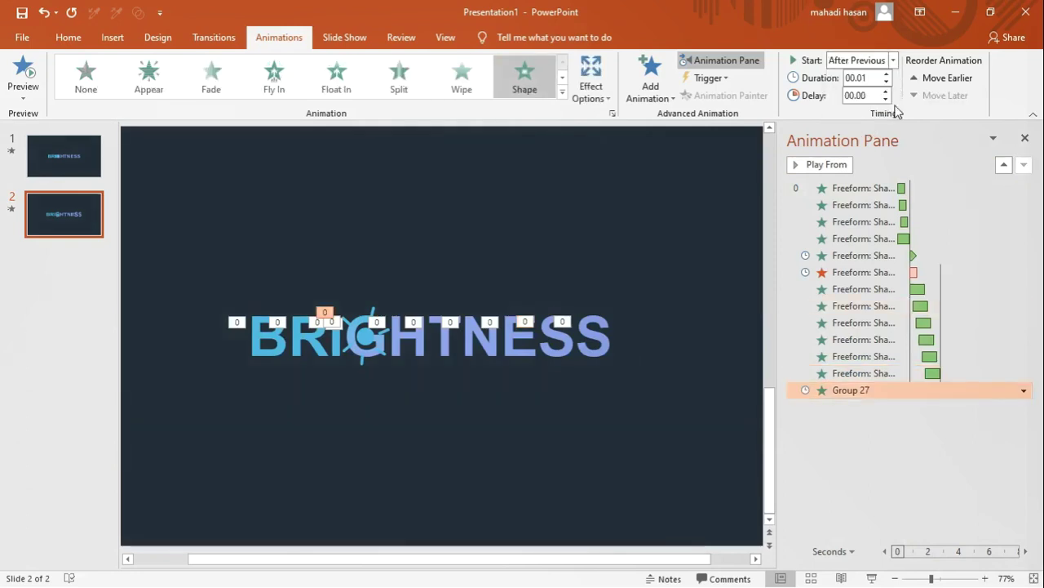
pyautogui.click(887, 91)
# Step: Preview all of the slide's animations, then close the Animation Pane
pyautogui.click(858, 412)
pyautogui.click(794, 165)
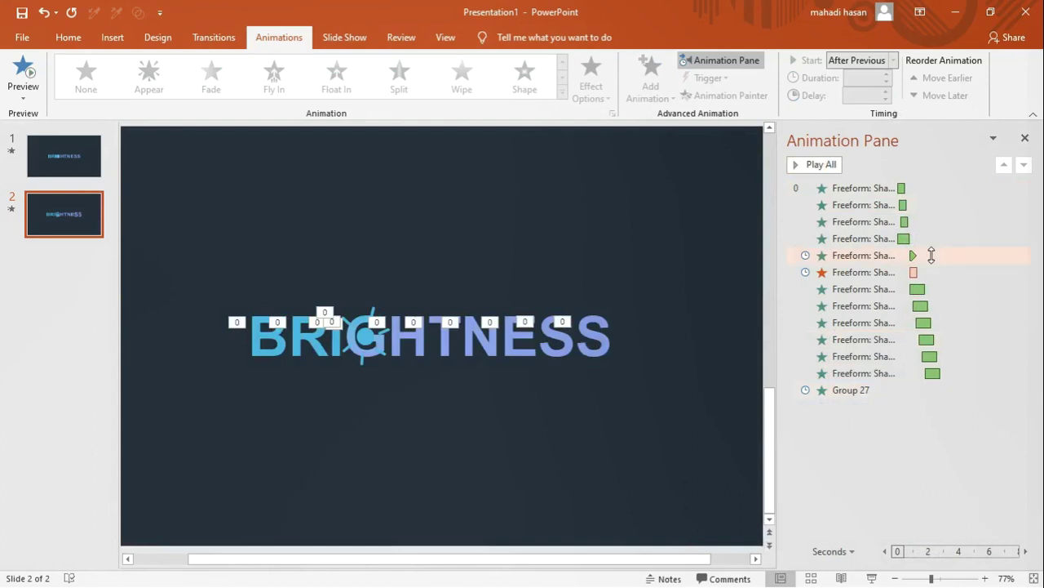
pyautogui.click(1024, 139)
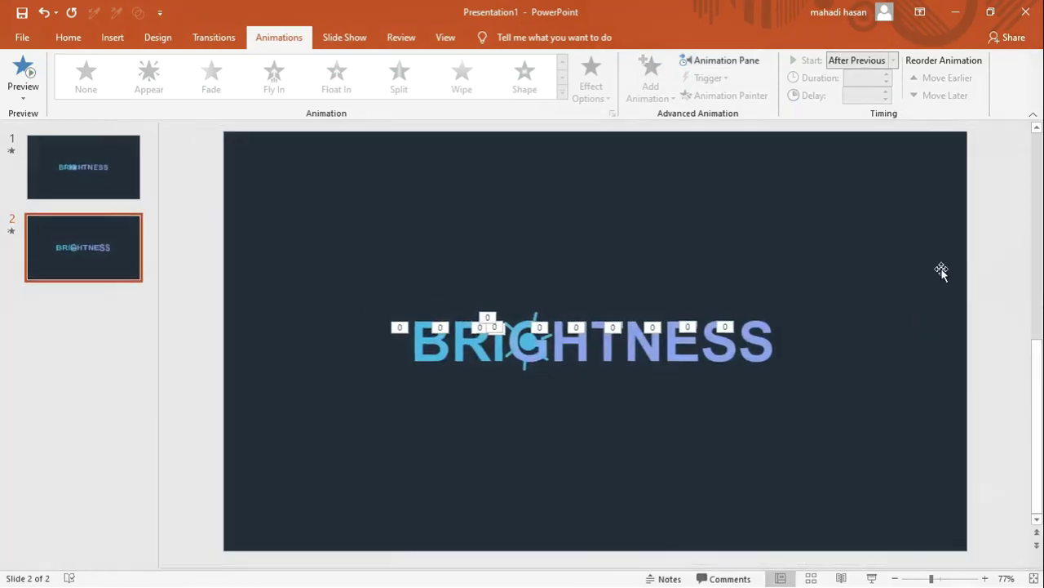
# Step: Watch the slide show, shorten the Group 27 sun animation delay to 00.15, and replay it
pyautogui.click(872, 579)
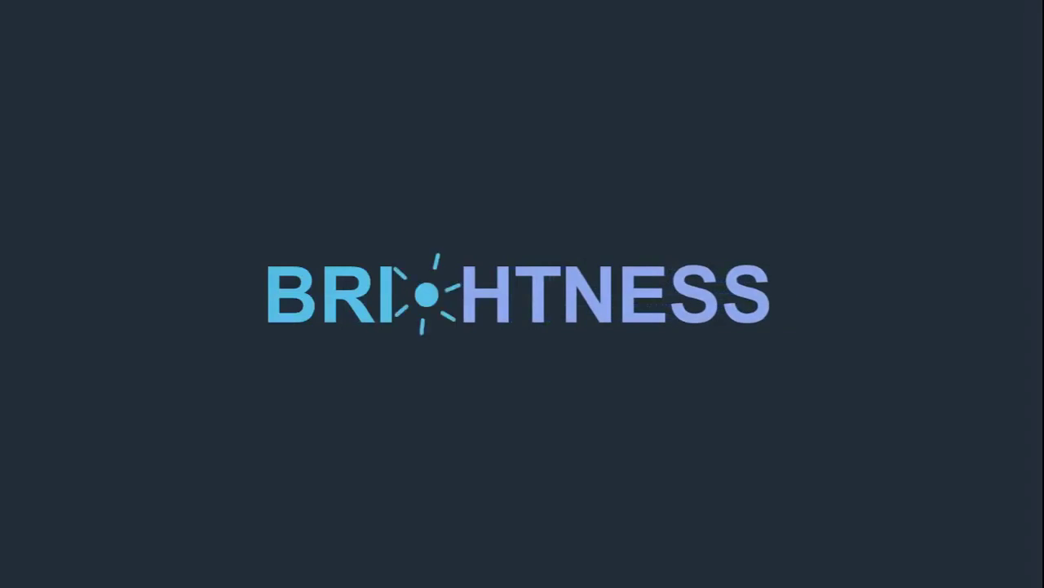
pyautogui.press('Escape')
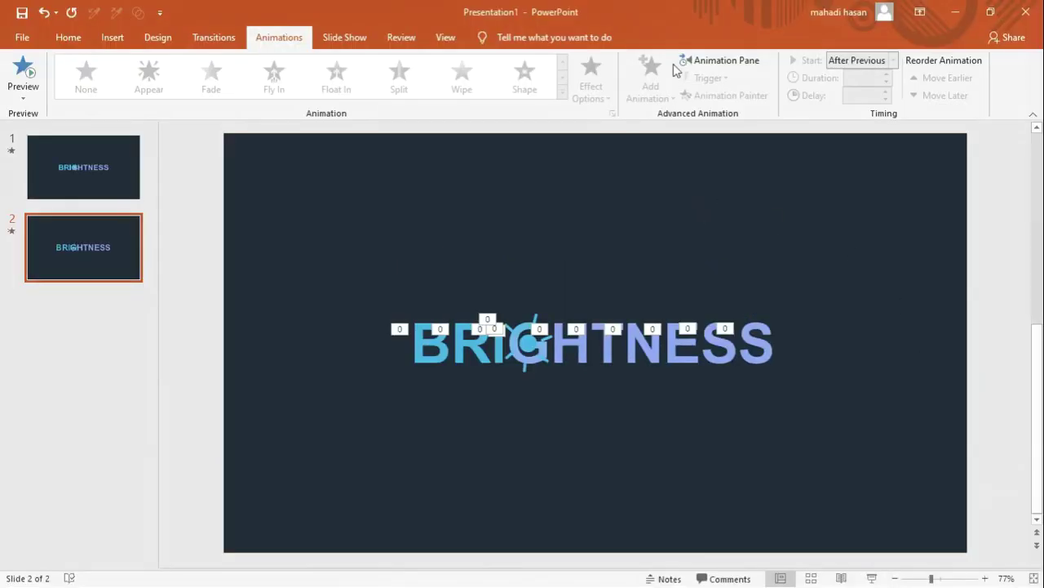
pyautogui.click(708, 64)
pyautogui.click(852, 389)
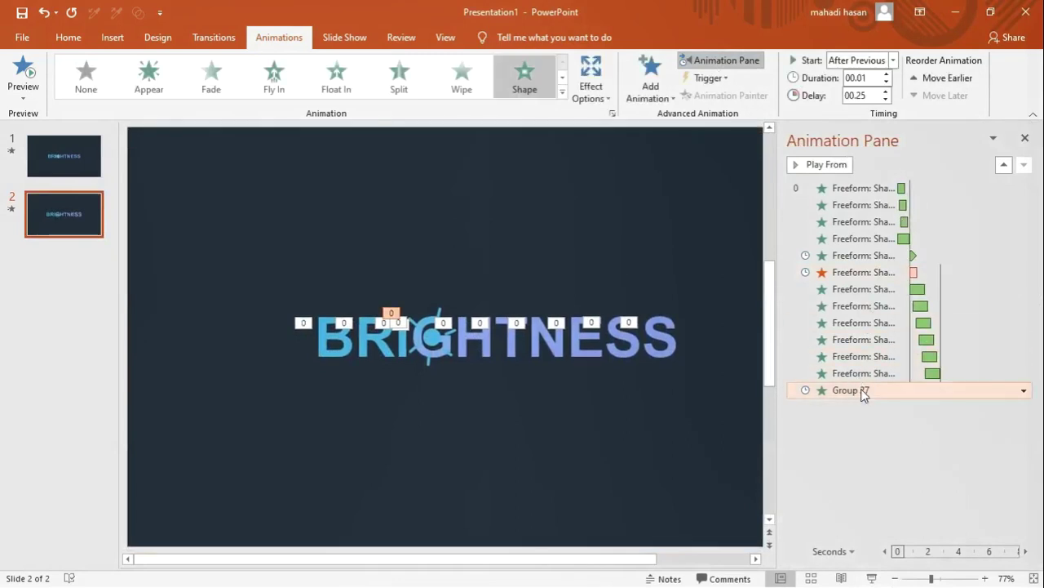
pyautogui.click(874, 96)
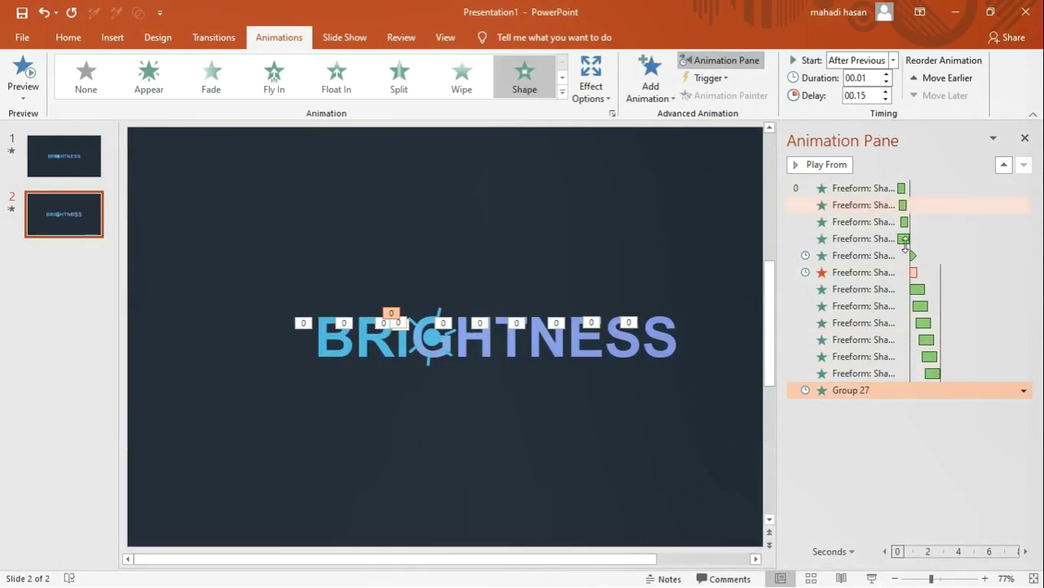
pyautogui.click(905, 421)
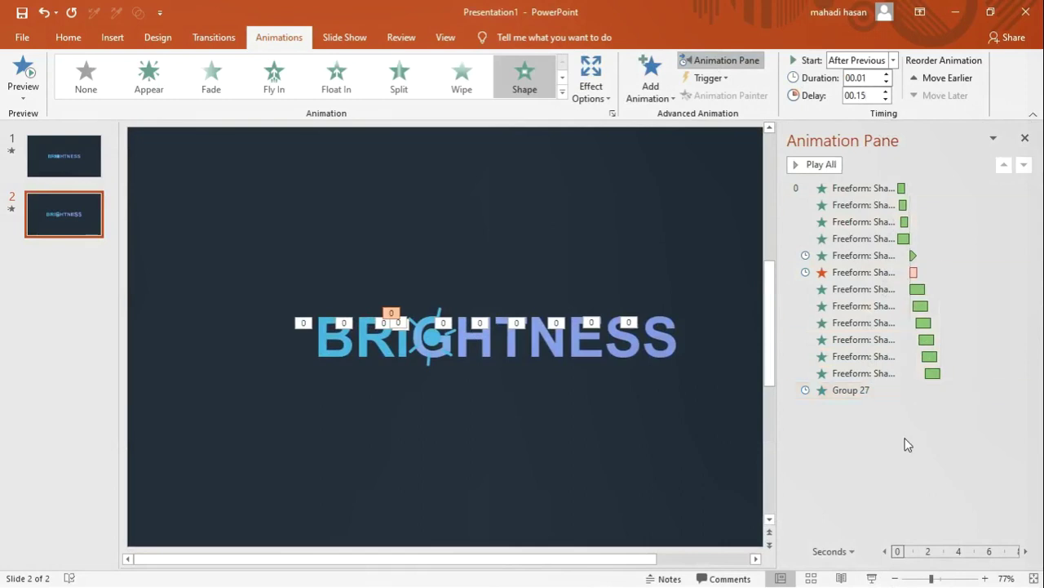
pyautogui.click(872, 578)
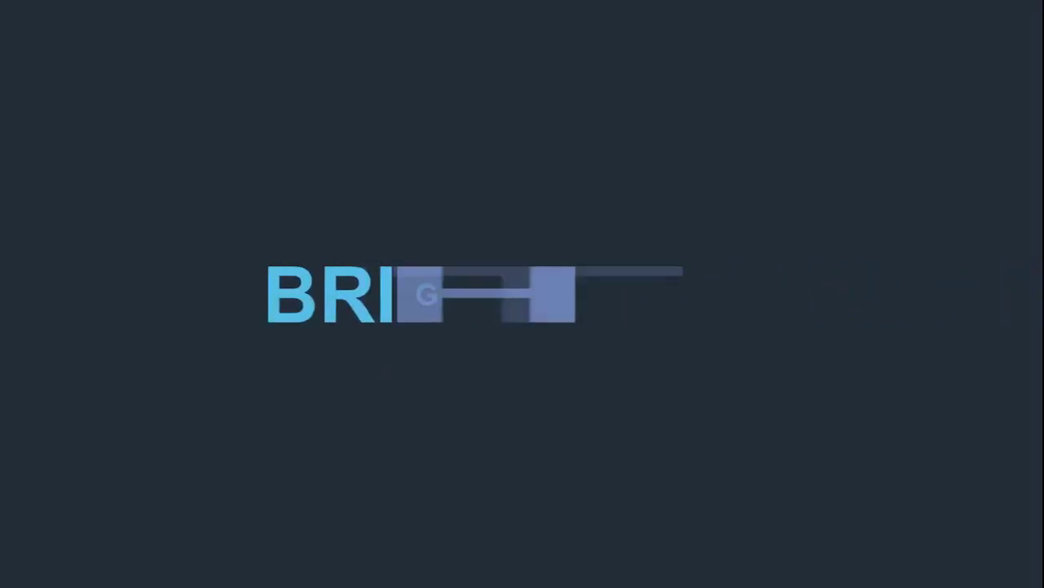